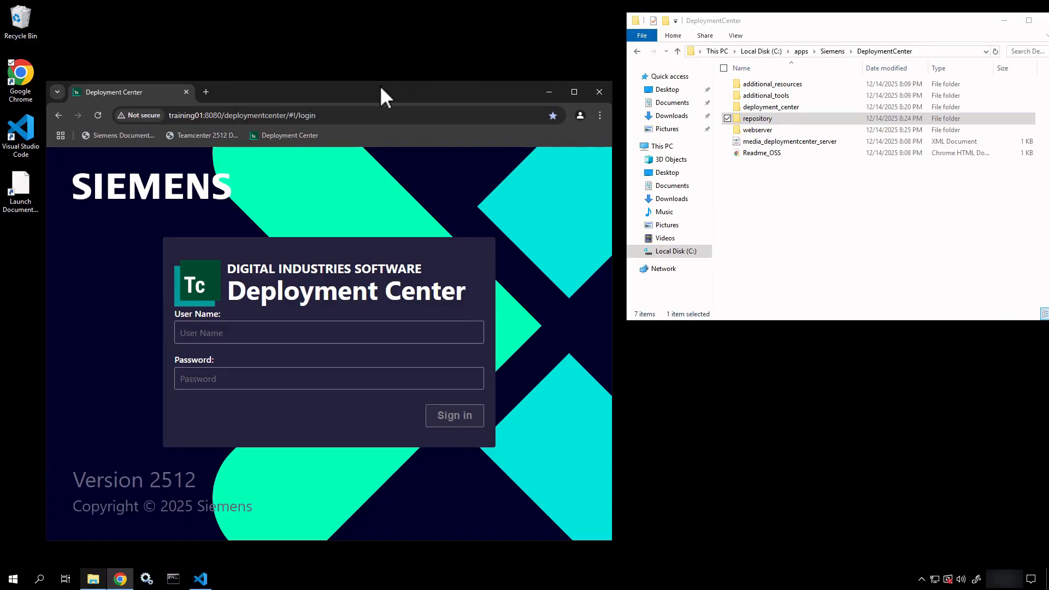
Shift the Deployment Center browser window slightly to the right.
{"action": "left_click_drag", "start_coordinate": [381, 87], "coordinate": [445, 91]}
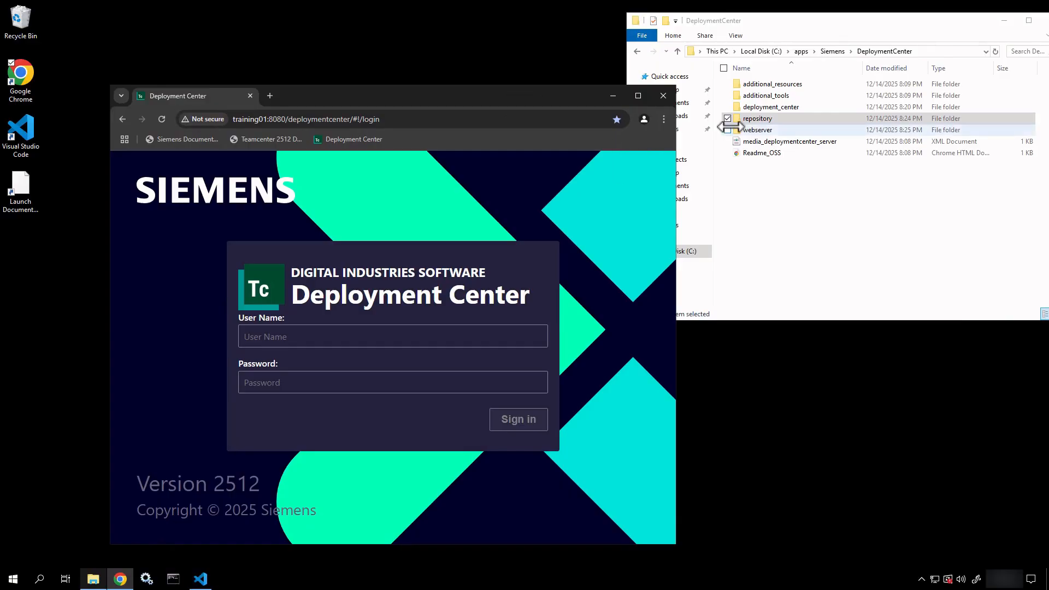
Minimize File Explorer, reposition the browser, and sign in with the administrator user name.
{"action": "left_click", "coordinate": [1004, 22]}
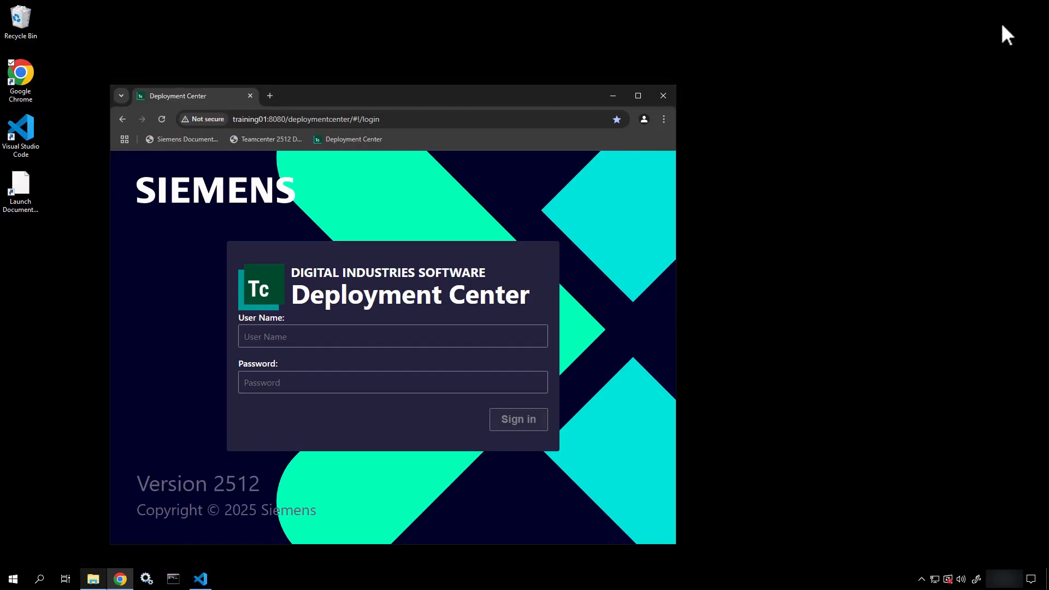
{"action": "left_click_drag", "start_coordinate": [479, 97], "coordinate": [568, 41]}
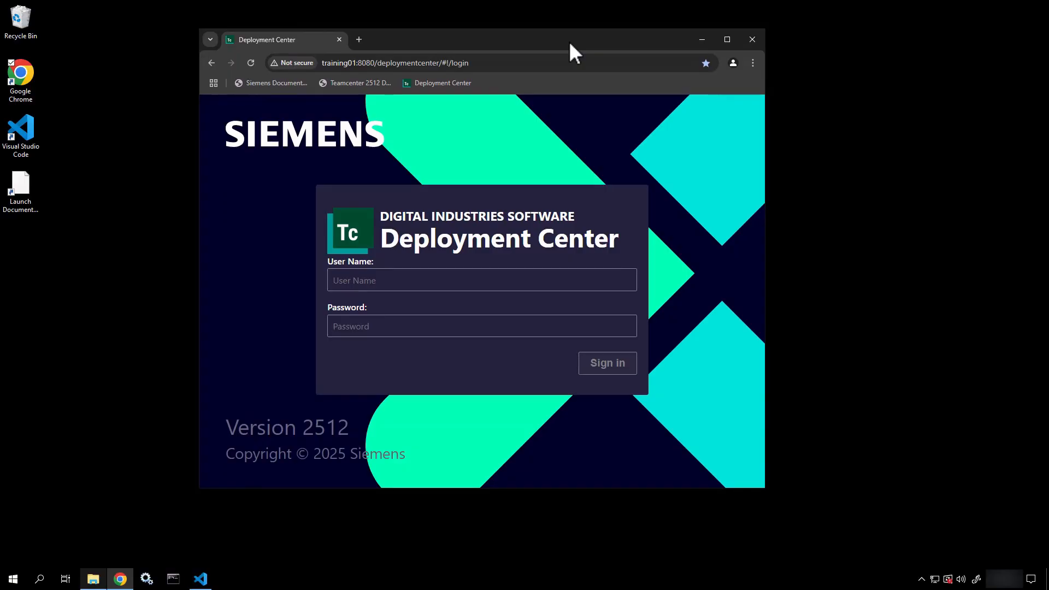
{"action": "left_click", "coordinate": [416, 284]}
{"action": "key", "text": "Return"}
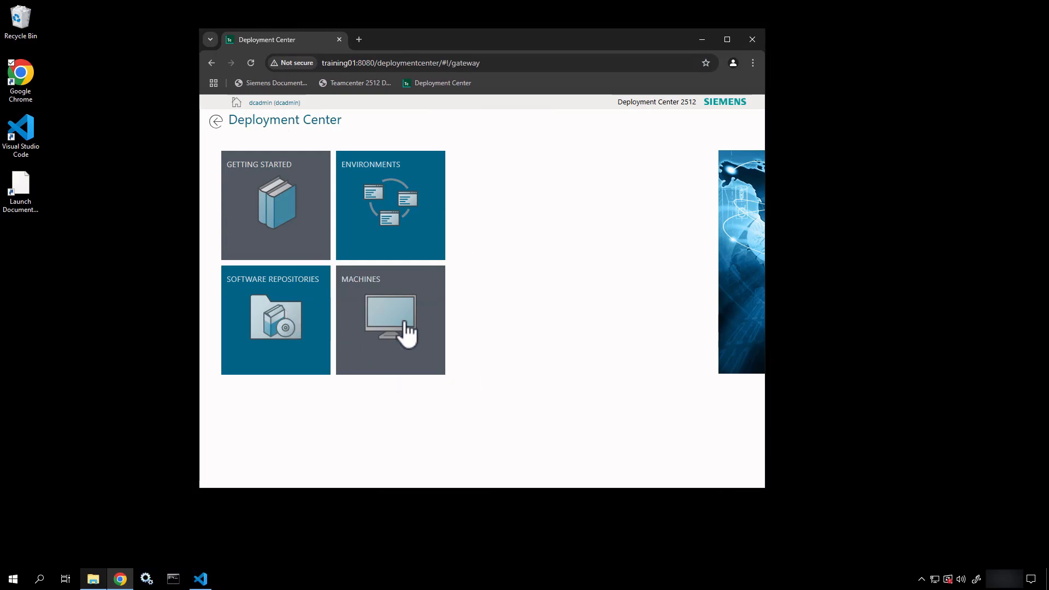
Open Environments in a maximized browser and annotate its help text with a box and arrow.
{"action": "left_click", "coordinate": [421, 222]}
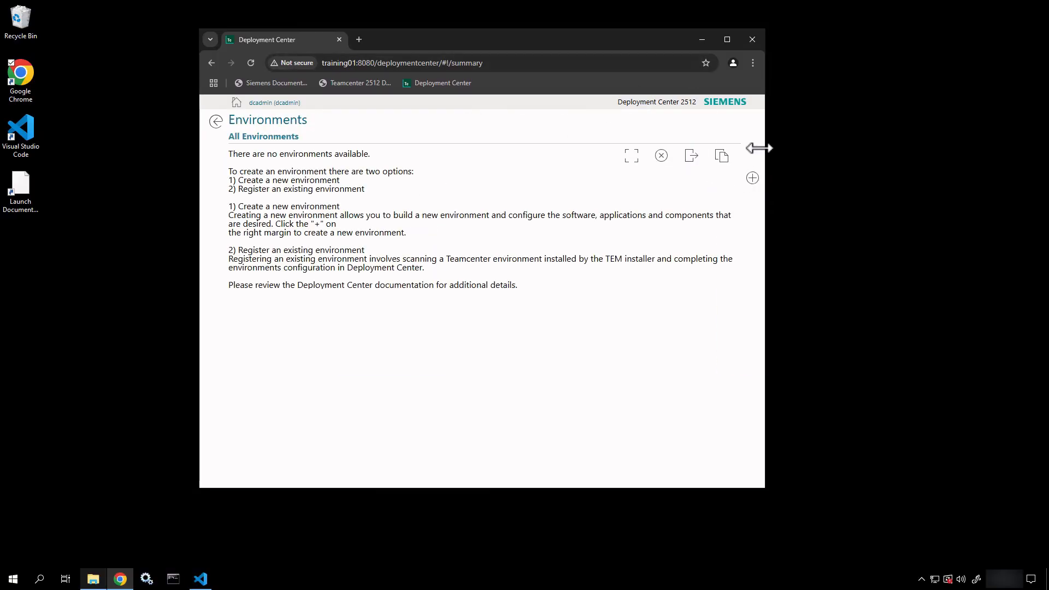
{"action": "left_click", "coordinate": [727, 39]}
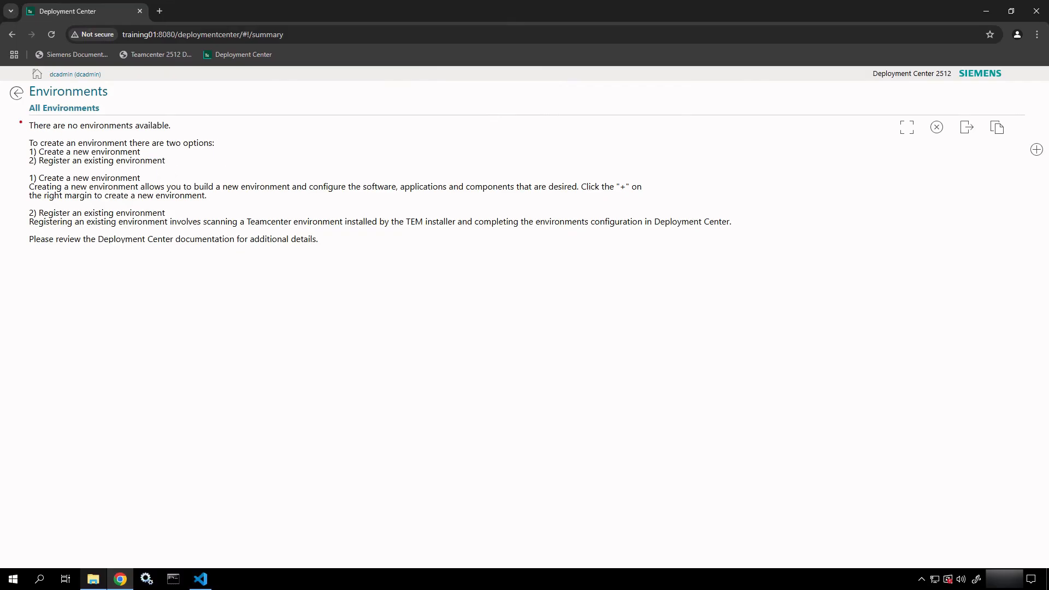
{"action": "left_click_drag", "start_coordinate": [20, 122], "coordinate": [439, 304]}
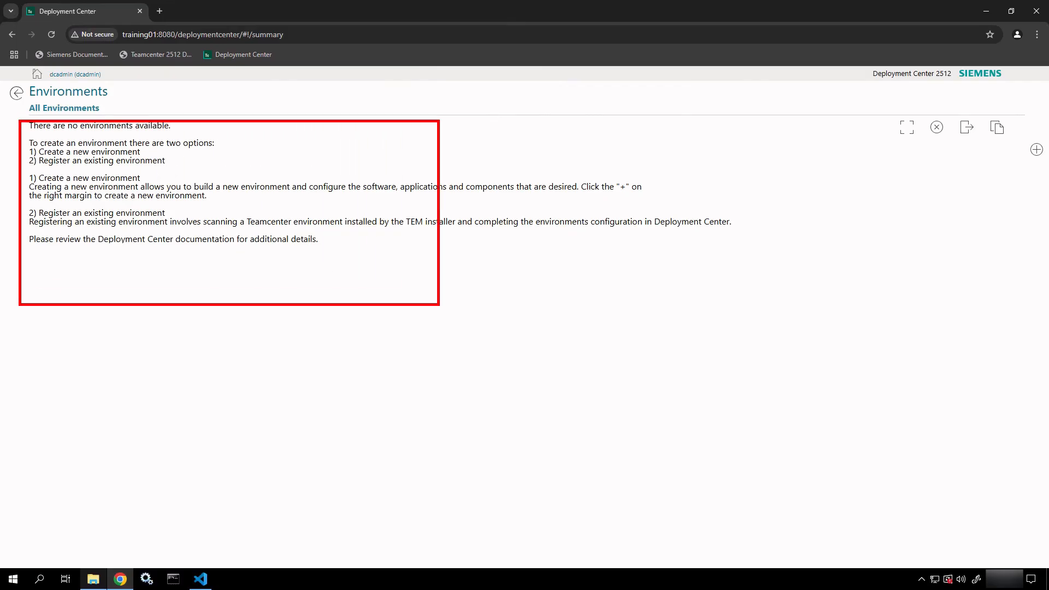
{"action": "key", "text": "Escape"}
{"action": "key", "text": "ctrl+2"}
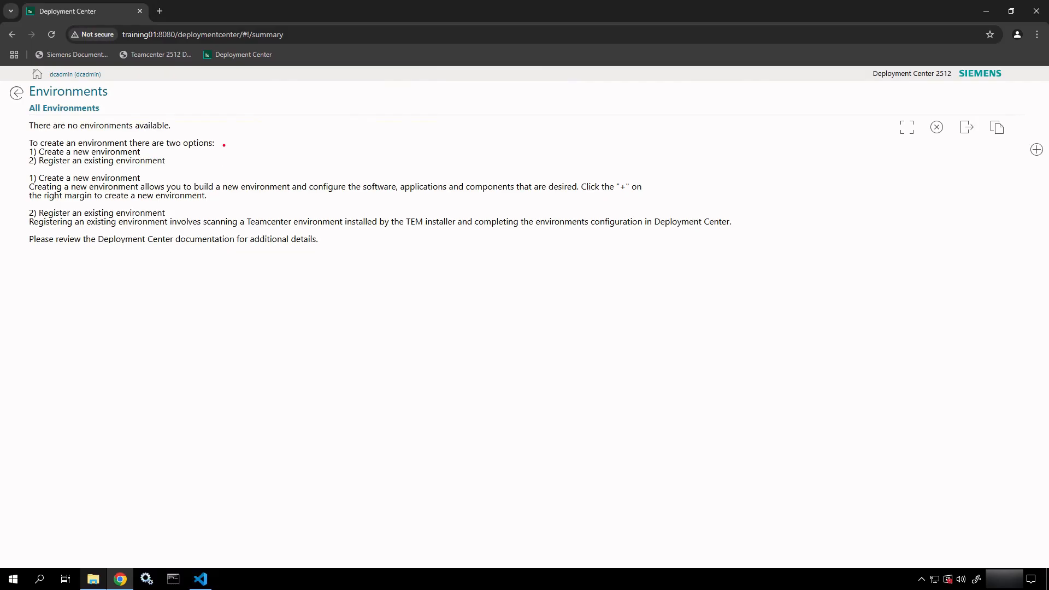
{"action": "left_click_drag", "start_coordinate": [224, 144], "coordinate": [276, 145], "text": "ctrl+shift"}
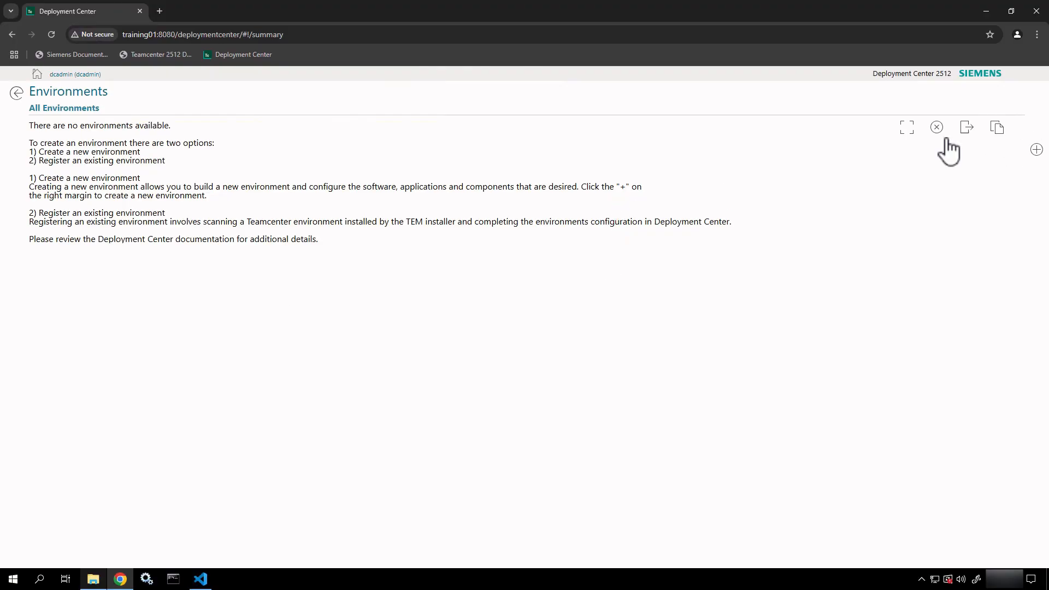
Add environment Env_001 and display its Overview properties.
{"action": "left_click", "coordinate": [1035, 154]}
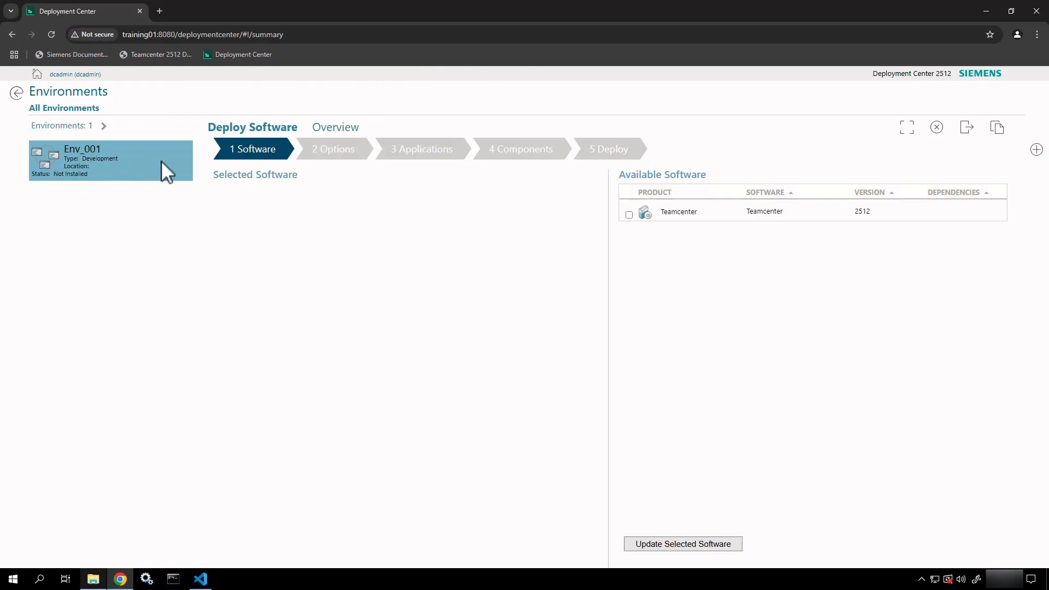
{"action": "left_click", "coordinate": [336, 128]}
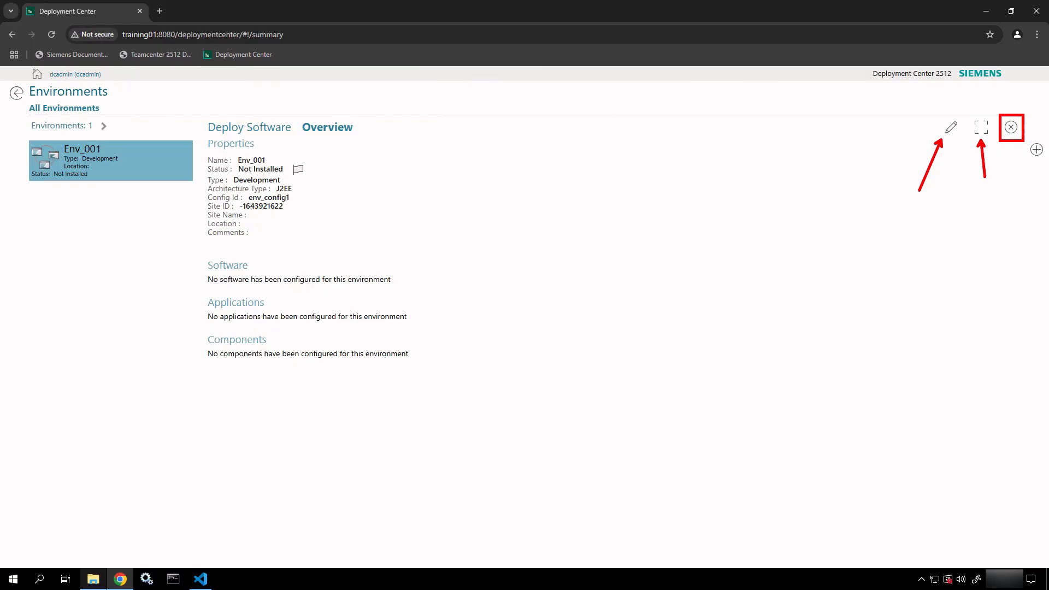
Rename the environment to Teamcenter_2512_Training_Env and set its type to Training.
{"action": "left_click", "coordinate": [950, 130]}
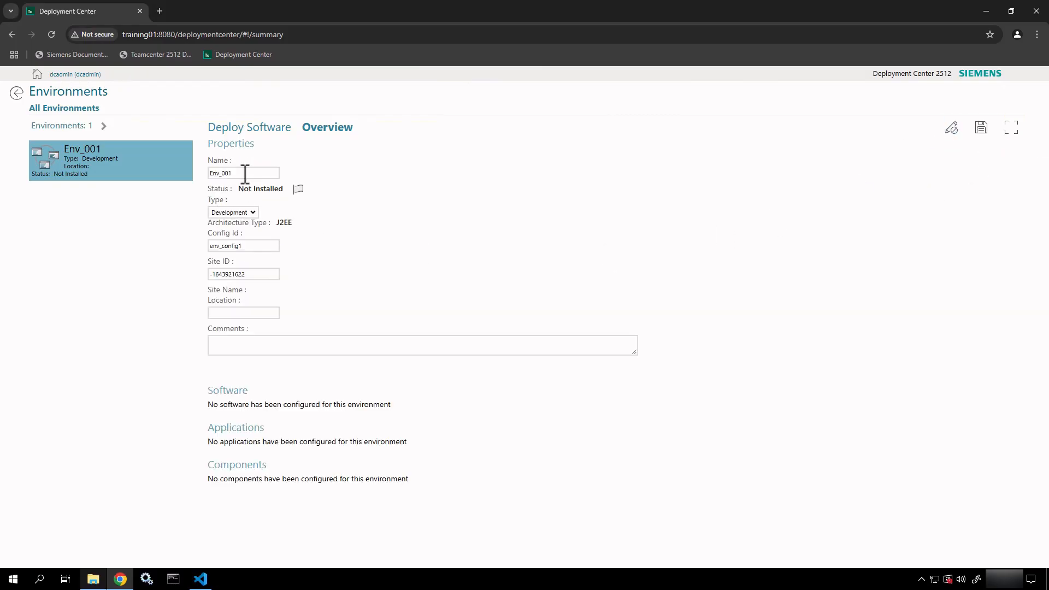
{"action": "left_click_drag", "start_coordinate": [244, 173], "coordinate": [197, 176]}
{"action": "type", "text": "T"}
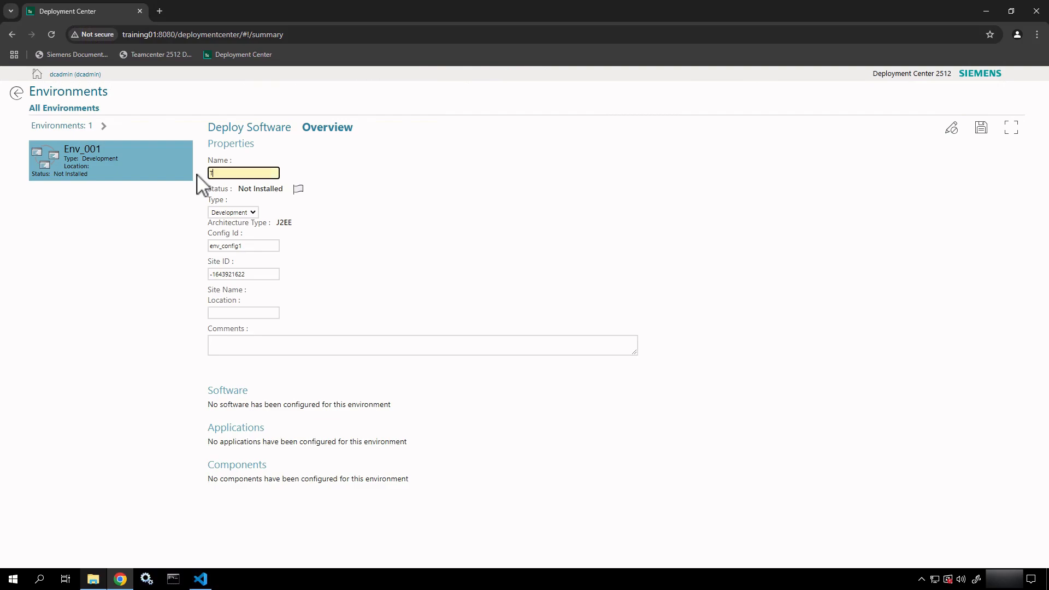
{"action": "type", "text": "eamcente"}
{"action": "type", "text": "r_25"}
{"action": "type", "text": "12_Training"}
{"action": "type", "text": "_Env"}
{"action": "left_click", "coordinate": [252, 214]}
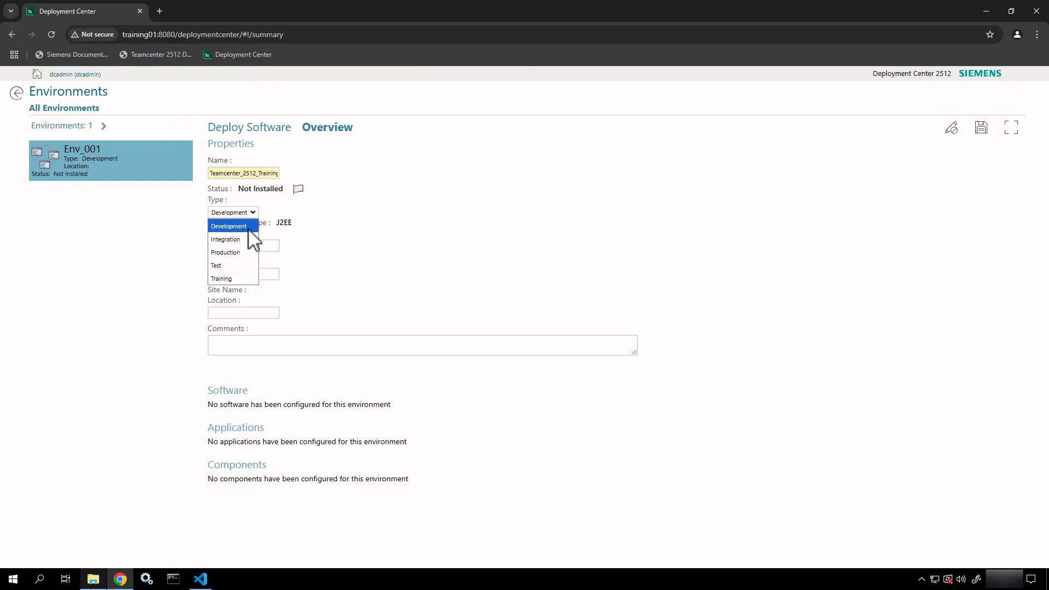
{"action": "left_click", "coordinate": [240, 278]}
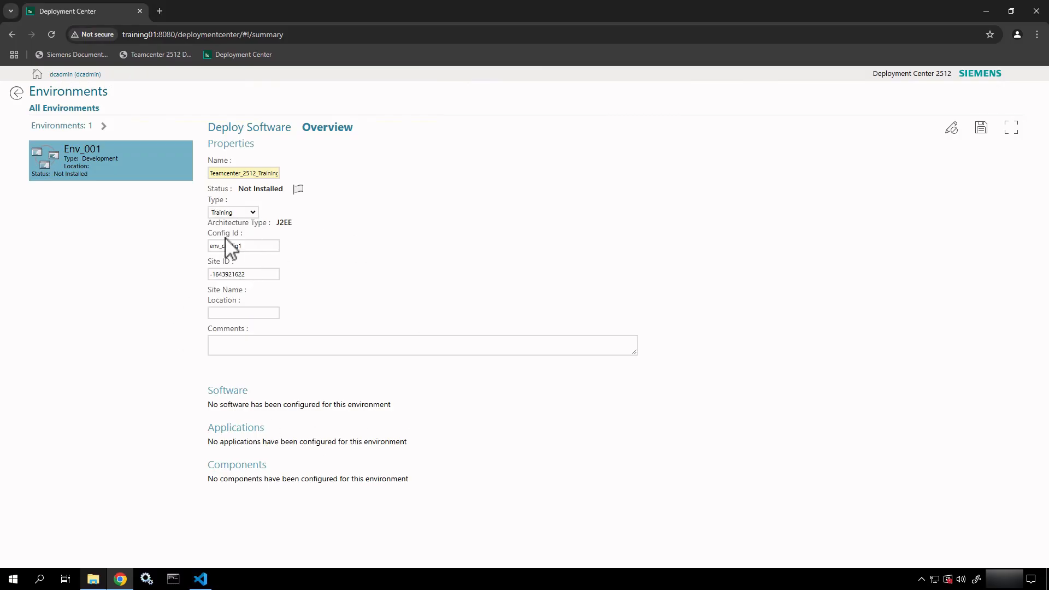
Set Config Id to tc_2512_training_env, comment 'This environment is for Training.', and save.
{"action": "left_click_drag", "start_coordinate": [255, 246], "coordinate": [210, 247]}
{"action": "type", "text": "tea"}
{"action": "key", "text": "BackSpace"}
{"action": "key", "text": "BackSpace"}
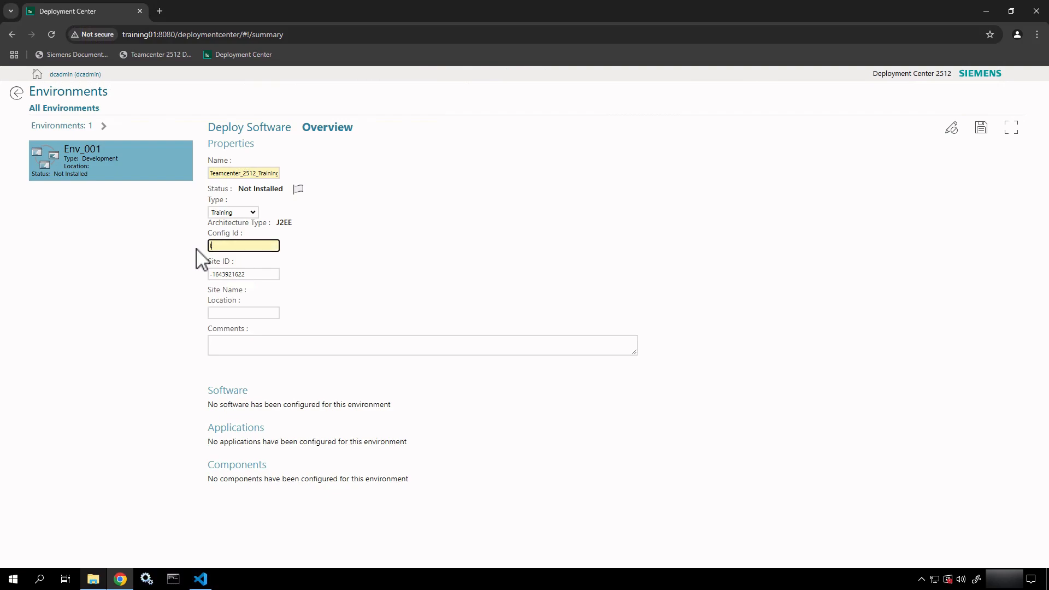
{"action": "type", "text": "c_2512_training_env"}
{"action": "left_click_drag", "start_coordinate": [253, 276], "coordinate": [210, 275]}
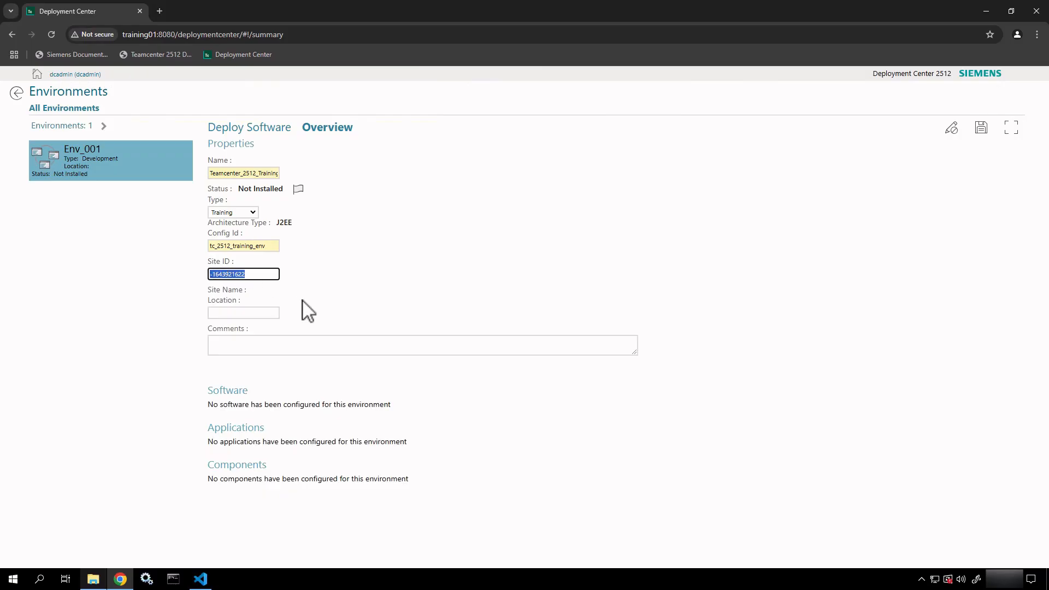
{"action": "left_click", "coordinate": [250, 313]}
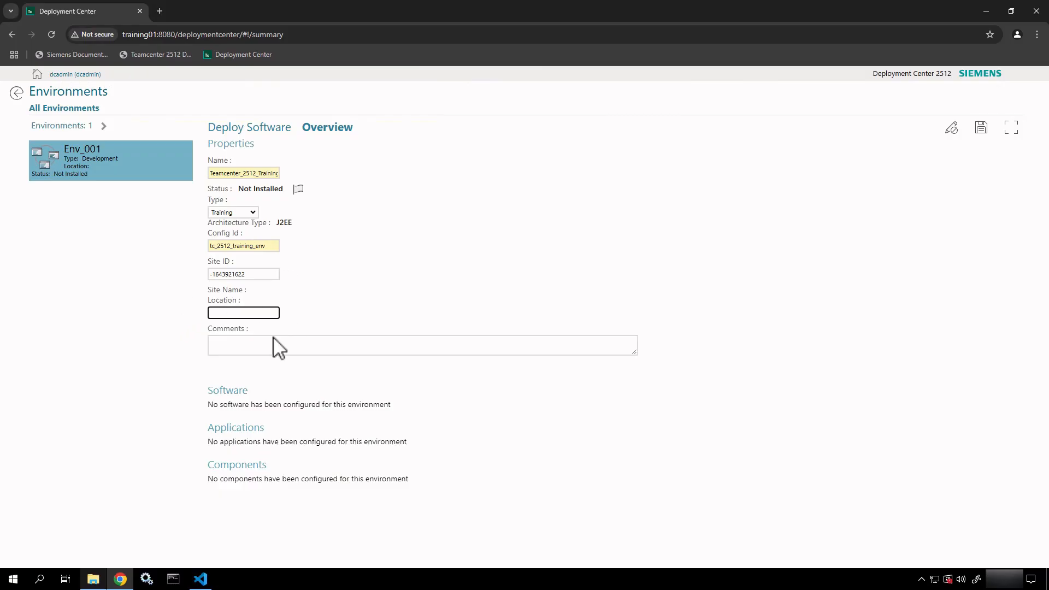
{"action": "left_click", "coordinate": [251, 347]}
{"action": "type", "text": "This"}
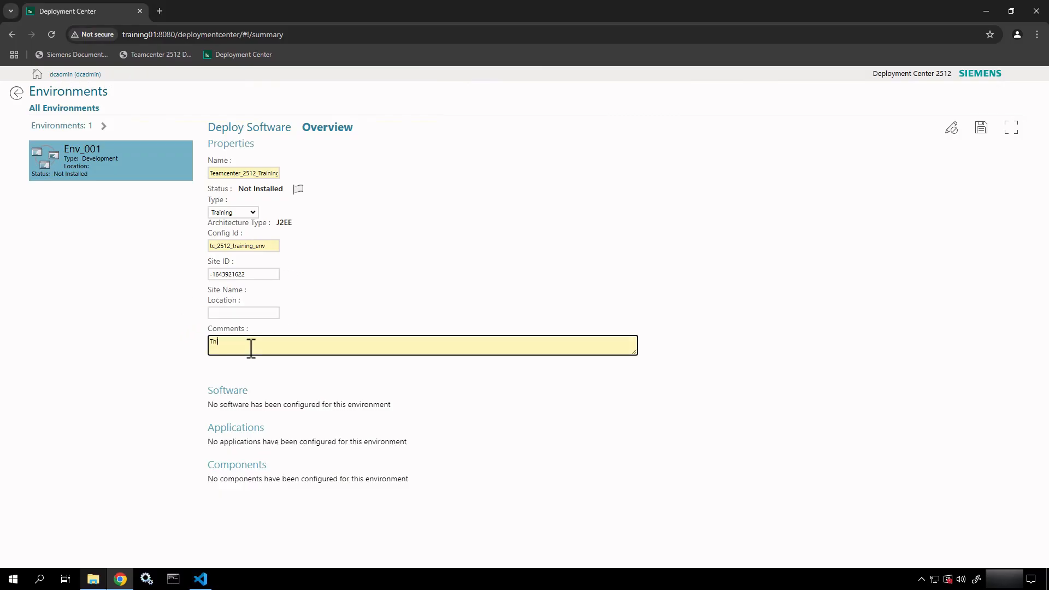
{"action": "type", "text": " environment is for Training."}
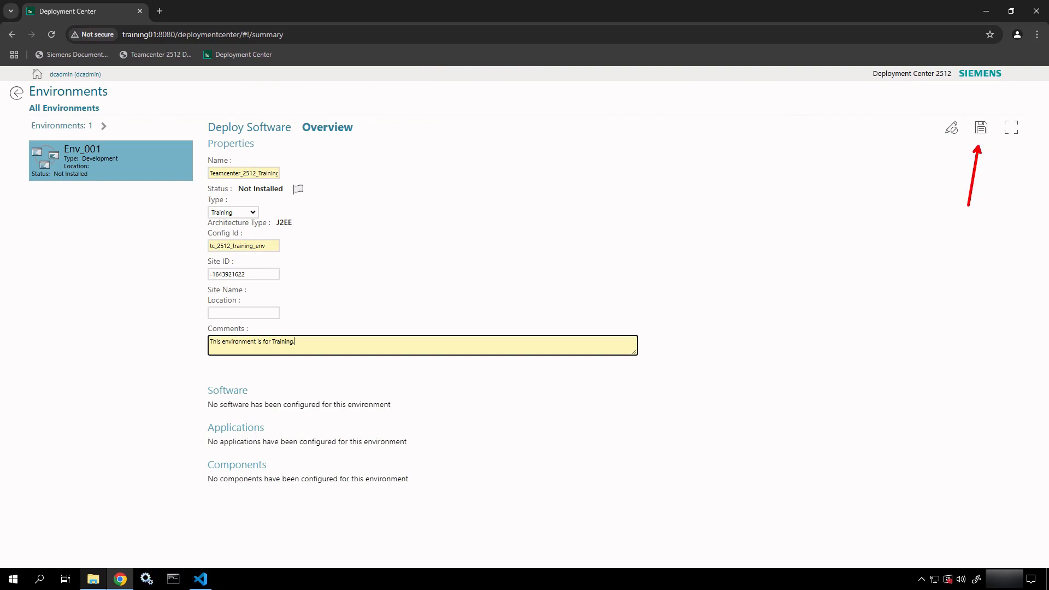
{"action": "left_click", "coordinate": [981, 128]}
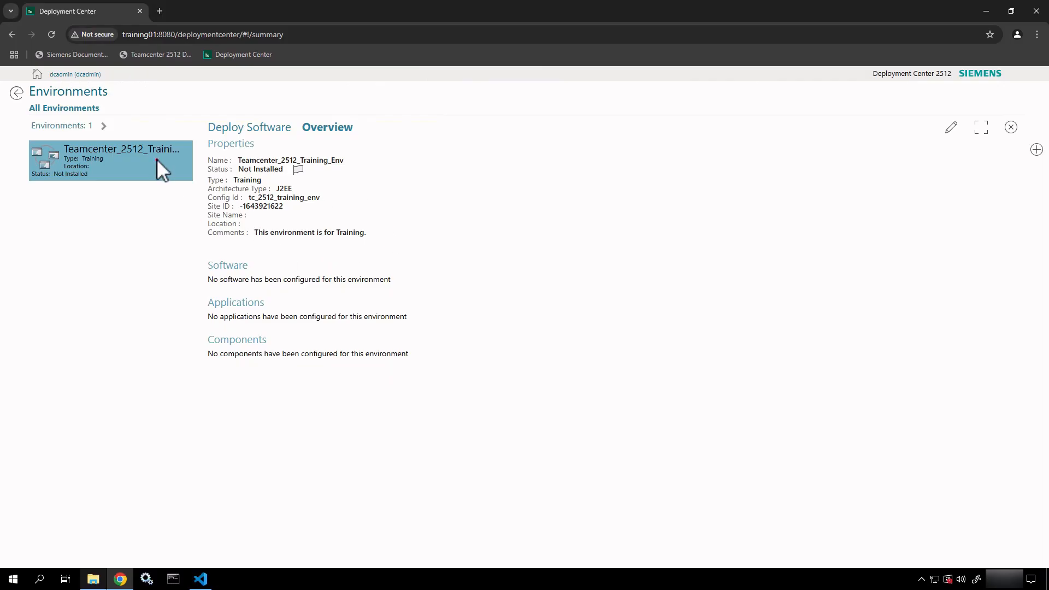
Choose Teamcenter 2512 in Deploy Software and update the environment's selected software.
{"action": "left_click", "coordinate": [279, 129]}
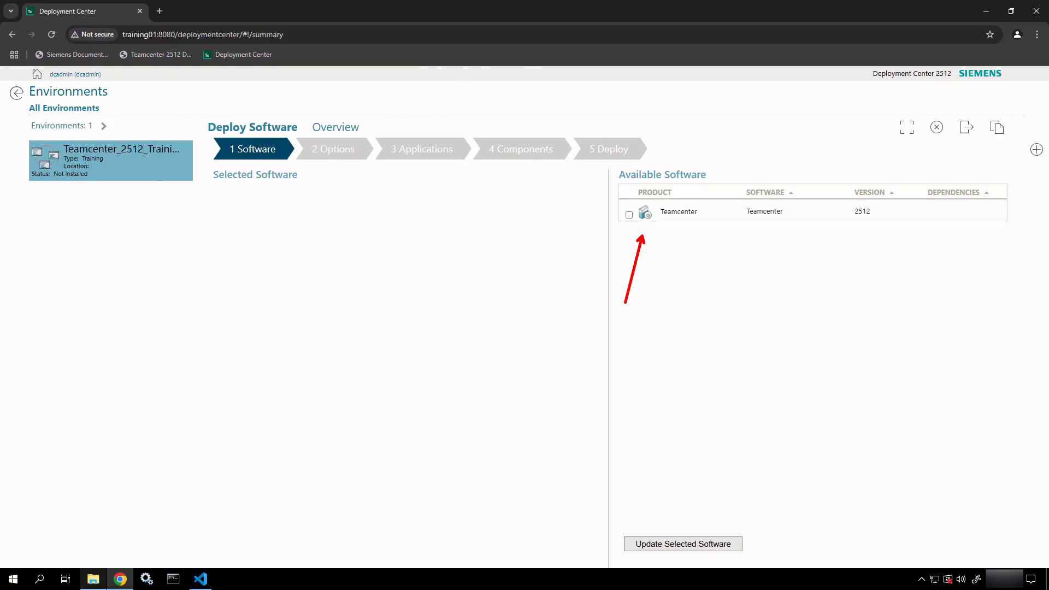
{"action": "left_click", "coordinate": [628, 215]}
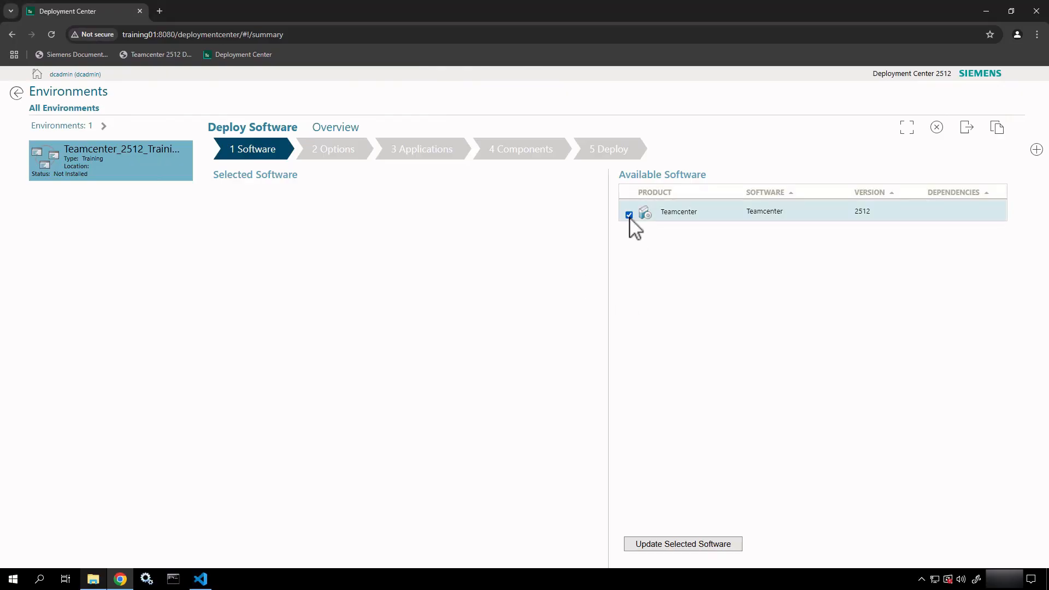
{"action": "left_click", "coordinate": [682, 549]}
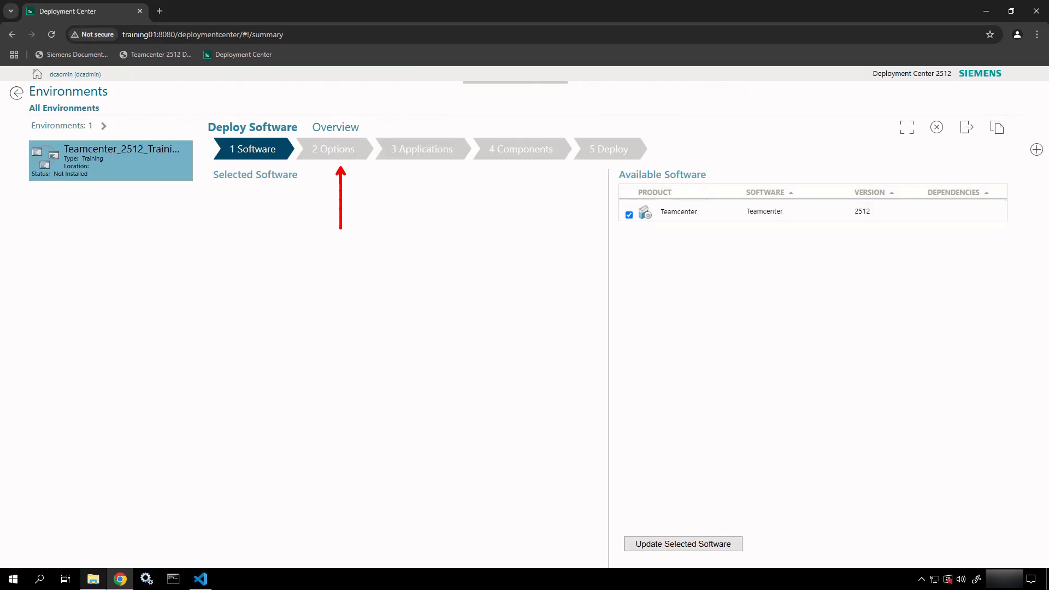
Mark the Applications, Components and Deploy steps with arrows and select the Teamcenter entry.
{"action": "left_click_drag", "start_coordinate": [428, 165], "coordinate": [428, 226], "text": "ctrl+shift"}
{"action": "left_click_drag", "start_coordinate": [514, 167], "coordinate": [515, 231], "text": "ctrl+shift"}
{"action": "left_click_drag", "start_coordinate": [604, 168], "coordinate": [605, 209], "text": "ctrl+shift"}
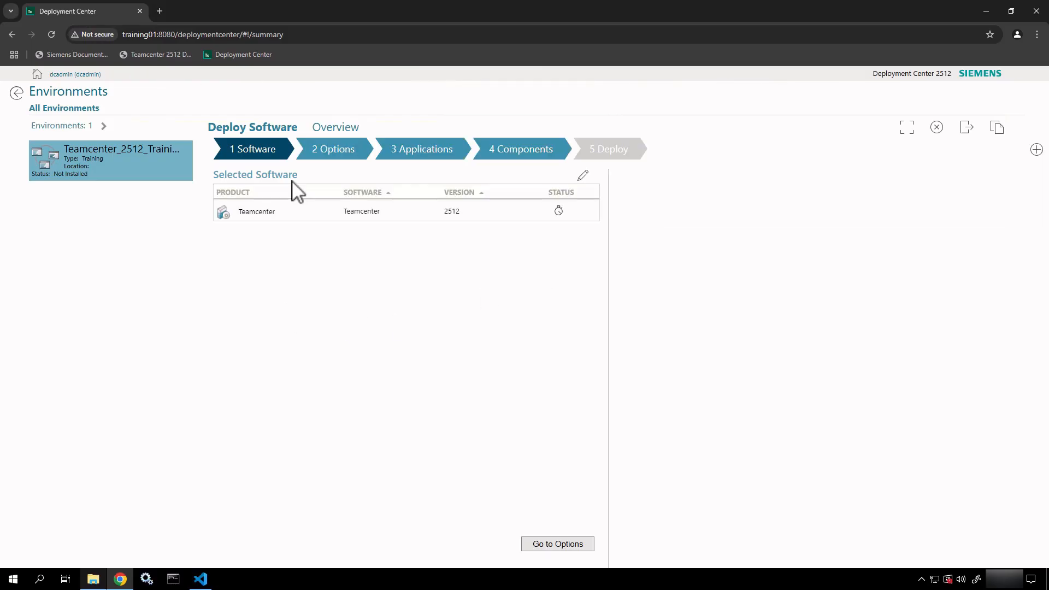
{"action": "left_click", "coordinate": [271, 212]}
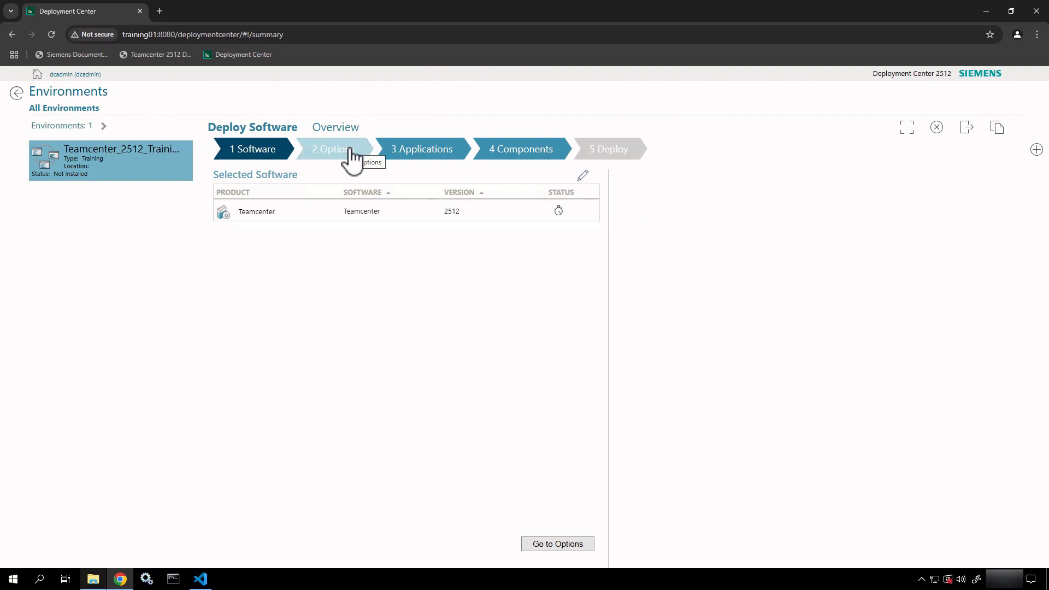
Review the Options step with Single Box and Local, annotating the Java EE architecture type.
{"action": "left_click", "coordinate": [547, 543]}
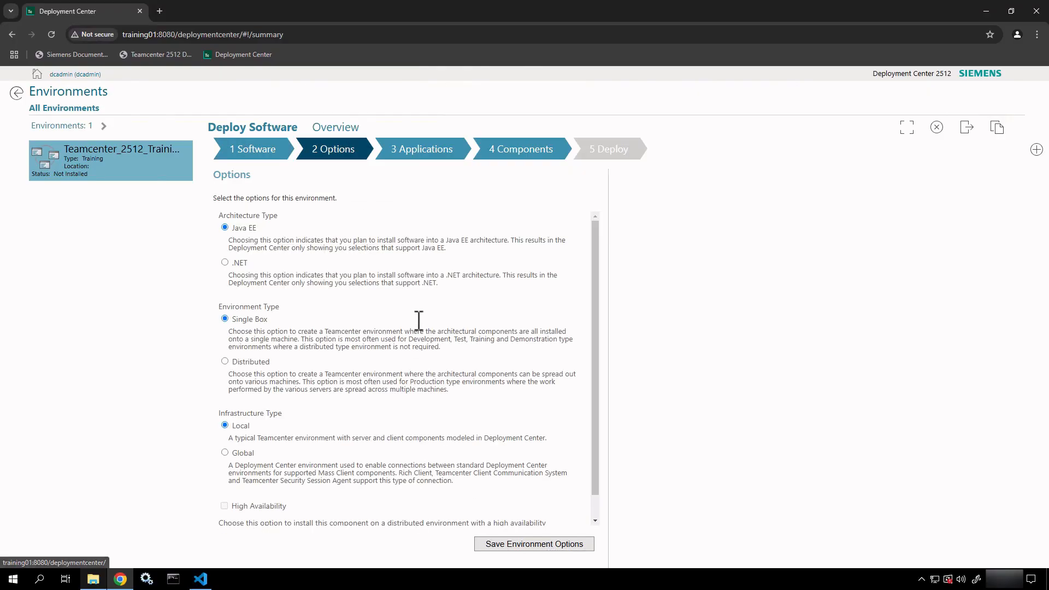
{"action": "scroll", "coordinate": [418, 320], "scroll_direction": "down", "scroll_amount": 1}
{"action": "scroll", "coordinate": [418, 321], "scroll_direction": "up", "scroll_amount": 1}
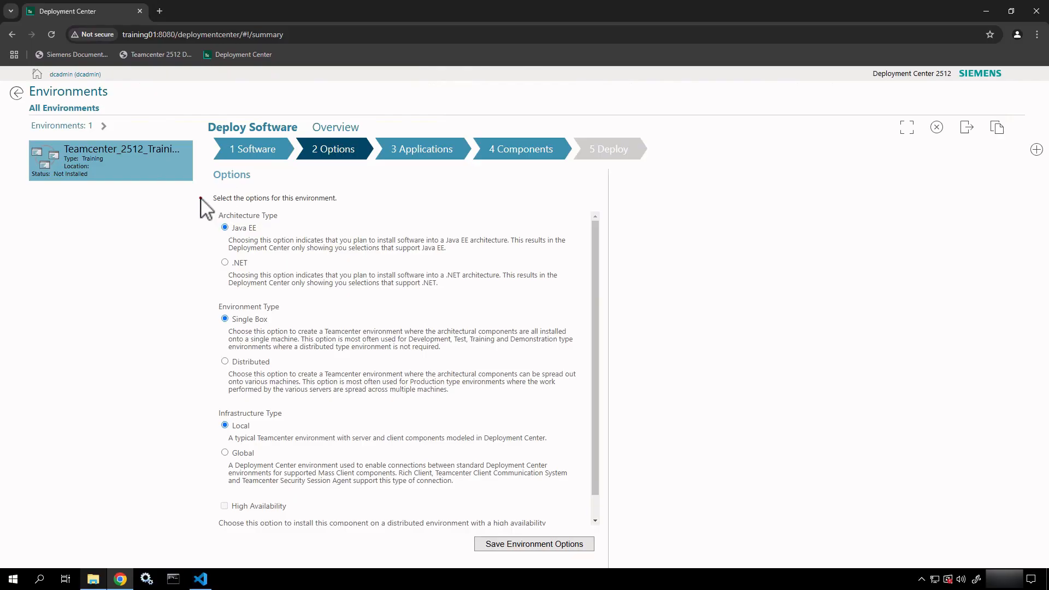
{"action": "mouse_move", "coordinate": [198, 189]}
{"action": "left_mouse_down"}
{"action": "mouse_move", "coordinate": [315, 248]}
{"action": "mouse_move", "coordinate": [426, 282]}
{"action": "mouse_move", "coordinate": [585, 302]}
{"action": "left_mouse_up"}
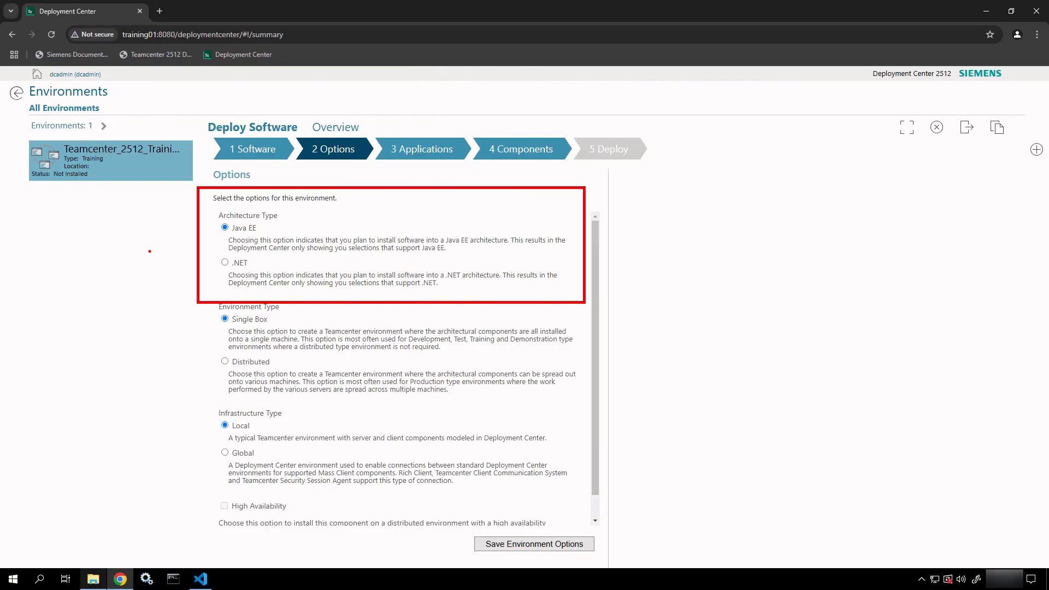
{"action": "left_click_drag", "start_coordinate": [180, 227], "coordinate": [72, 226]}
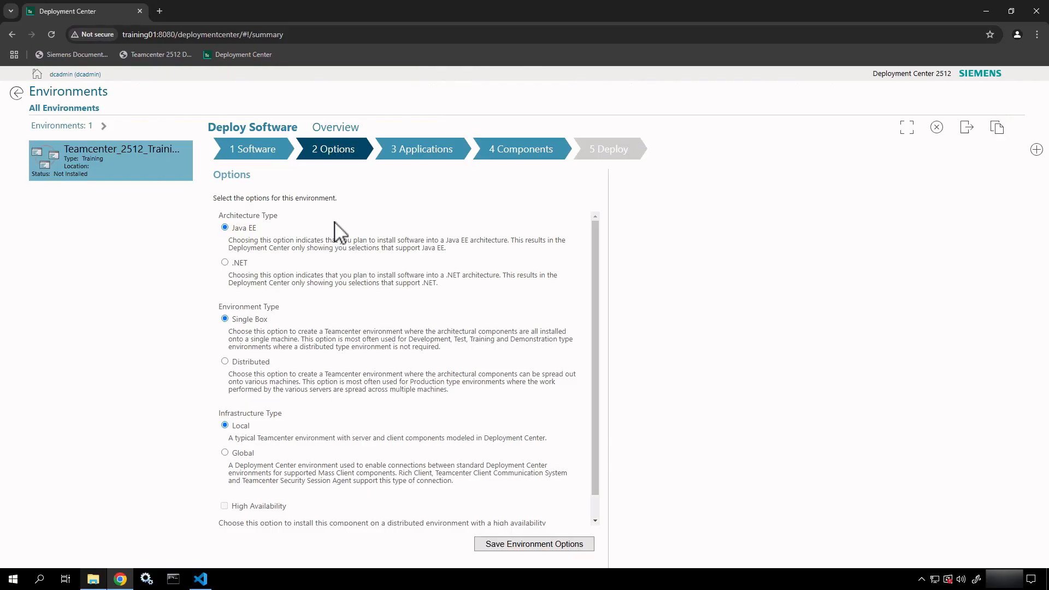
{"action": "scroll", "coordinate": [339, 232], "scroll_direction": "down", "scroll_amount": 1}
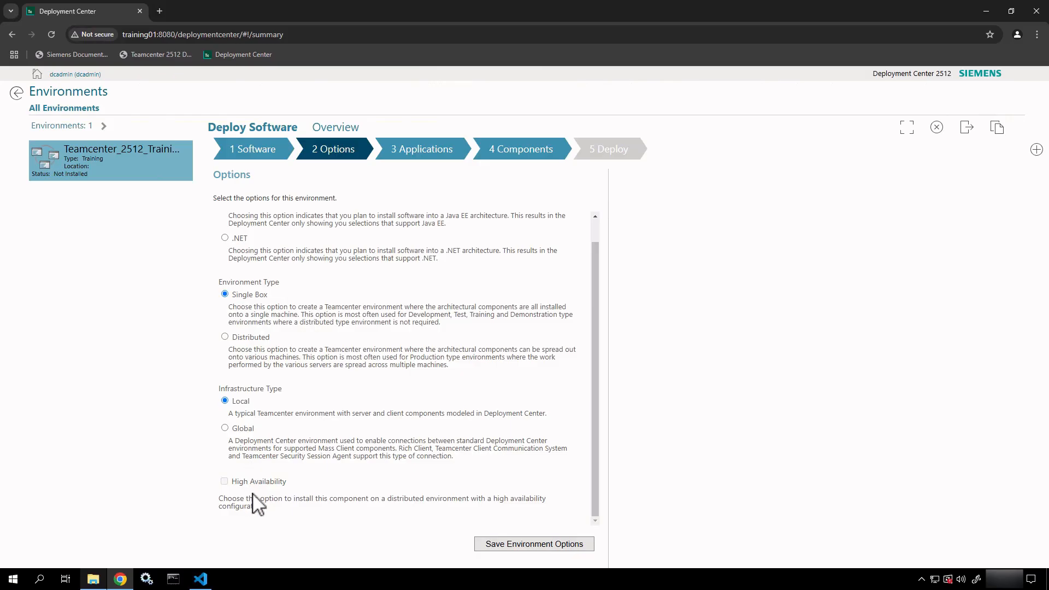
{"action": "left_click", "coordinate": [531, 546]}
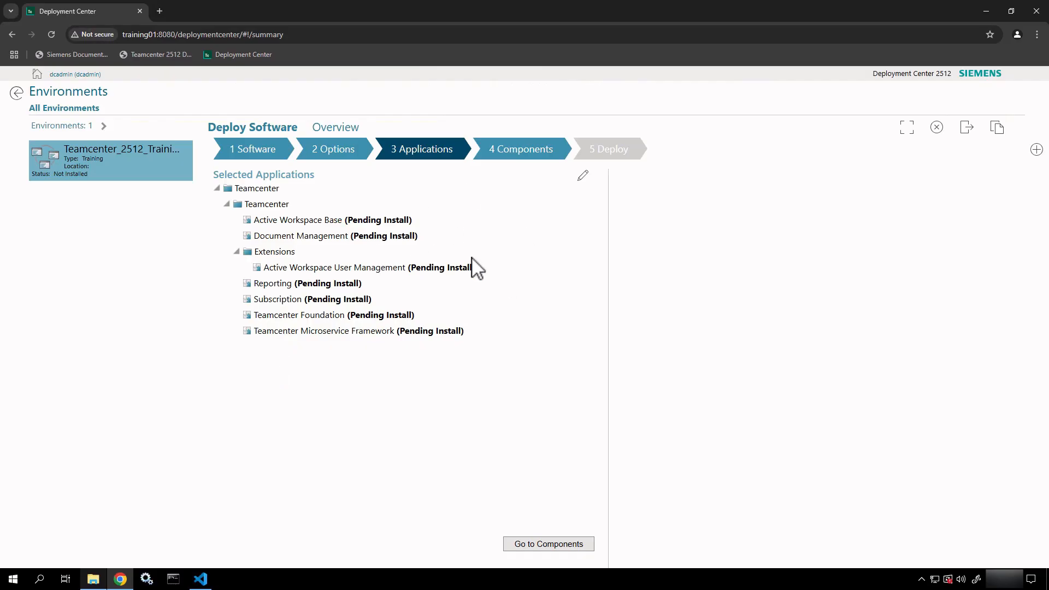
Switch Selected Applications to edit mode and browse the Available Applications tree.
{"action": "left_click", "coordinate": [586, 180]}
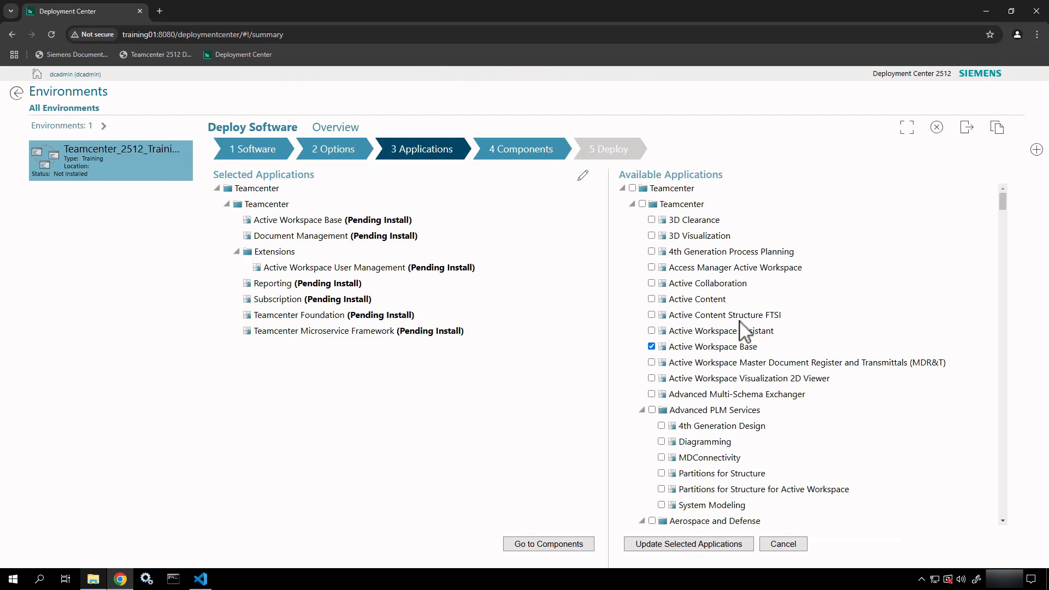
{"action": "scroll", "coordinate": [742, 331], "scroll_direction": "down", "scroll_amount": 15}
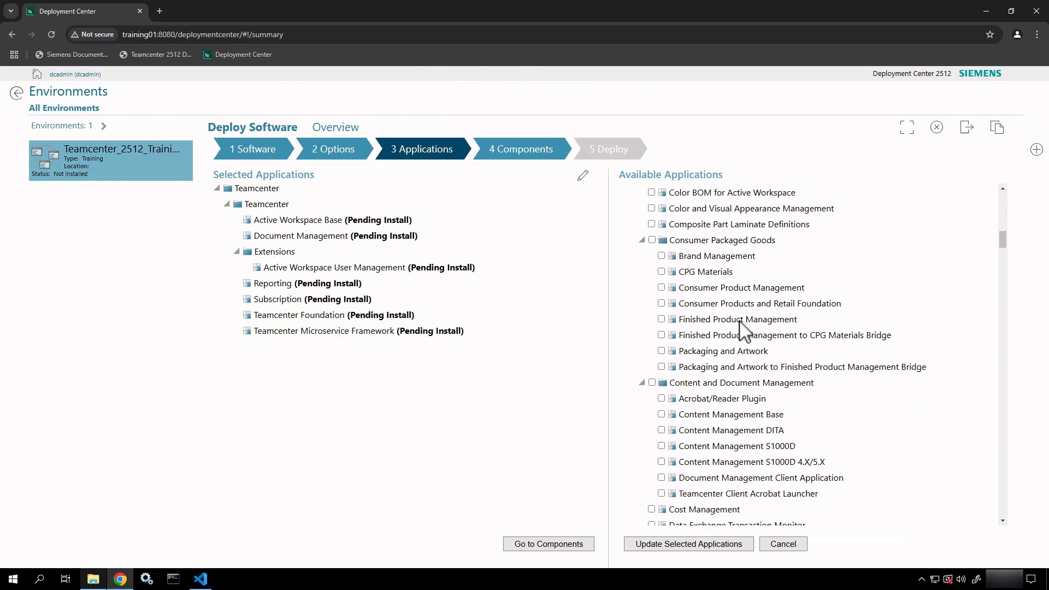
{"action": "scroll", "coordinate": [744, 330], "scroll_direction": "down", "scroll_amount": 15}
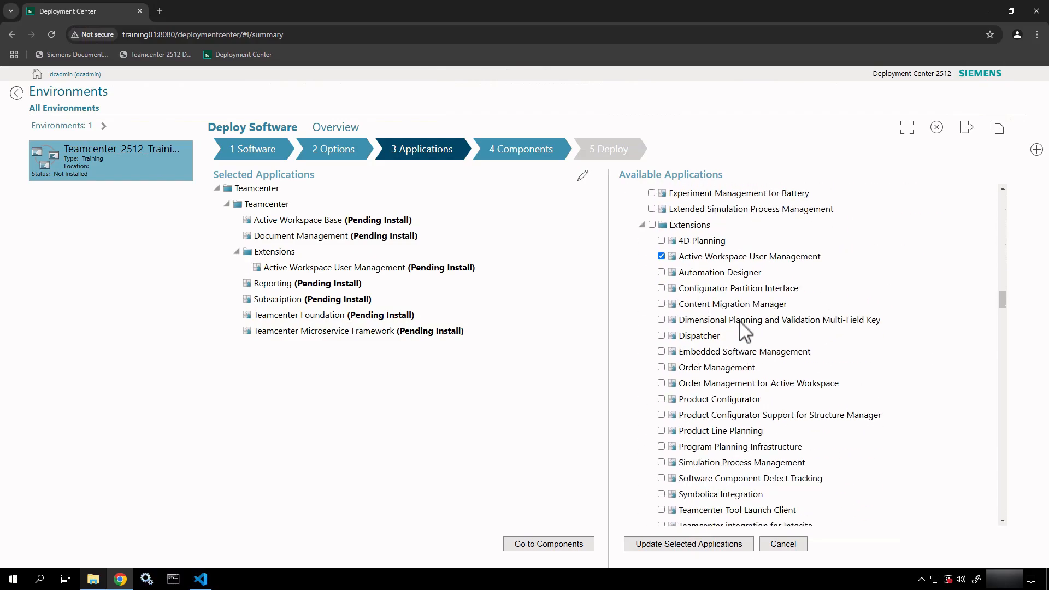
{"action": "scroll", "coordinate": [744, 330], "scroll_direction": "down", "scroll_amount": 8}
{"action": "scroll", "coordinate": [744, 330], "scroll_direction": "up", "scroll_amount": 15}
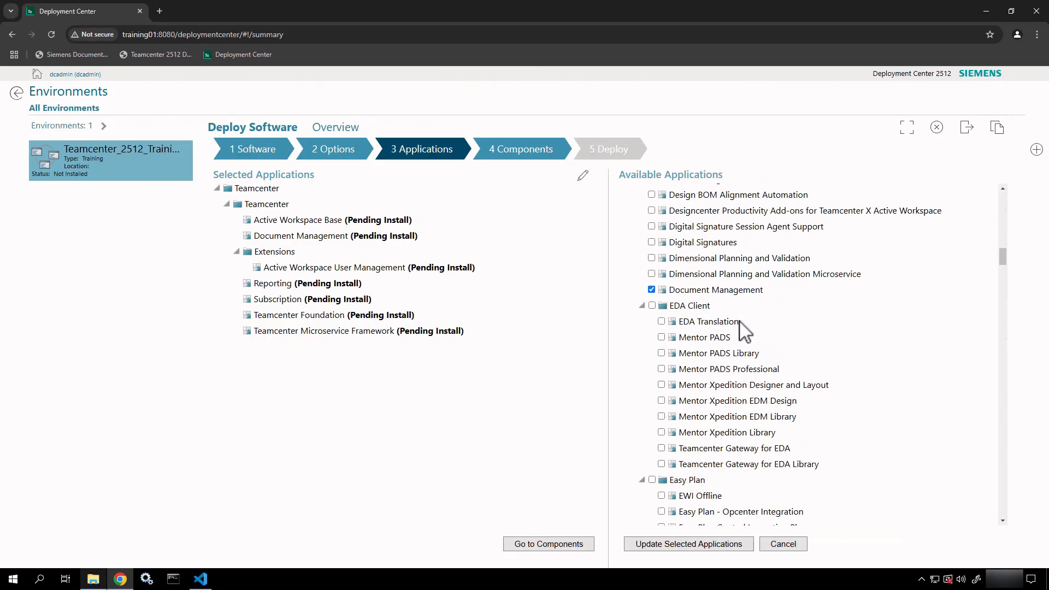
{"action": "scroll", "coordinate": [740, 322], "scroll_direction": "up", "scroll_amount": 15}
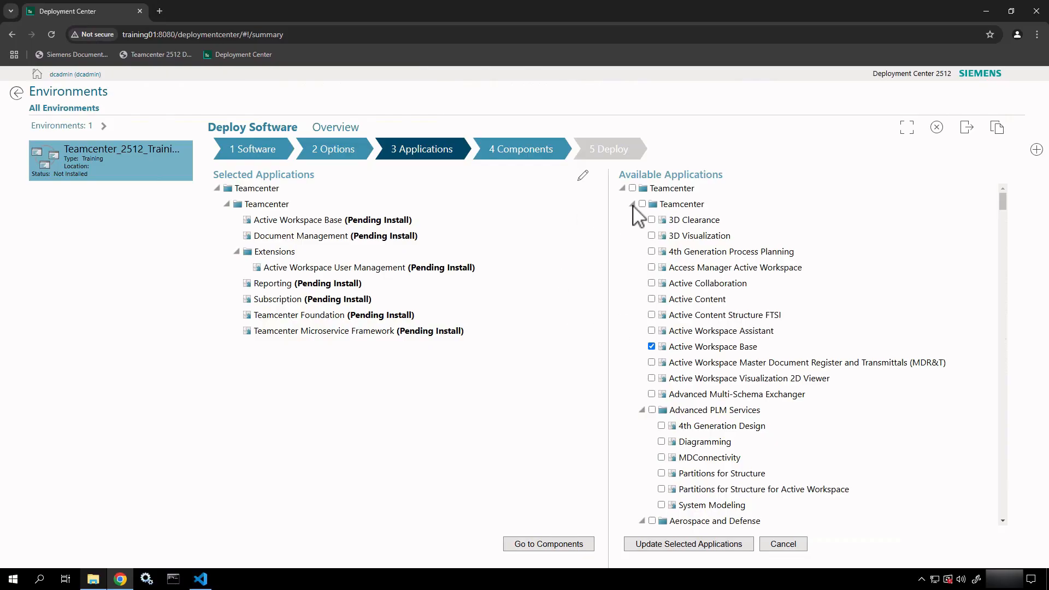
Collapse the Advanced PLM Services through Content and Document Management groups.
{"action": "left_click", "coordinate": [622, 188]}
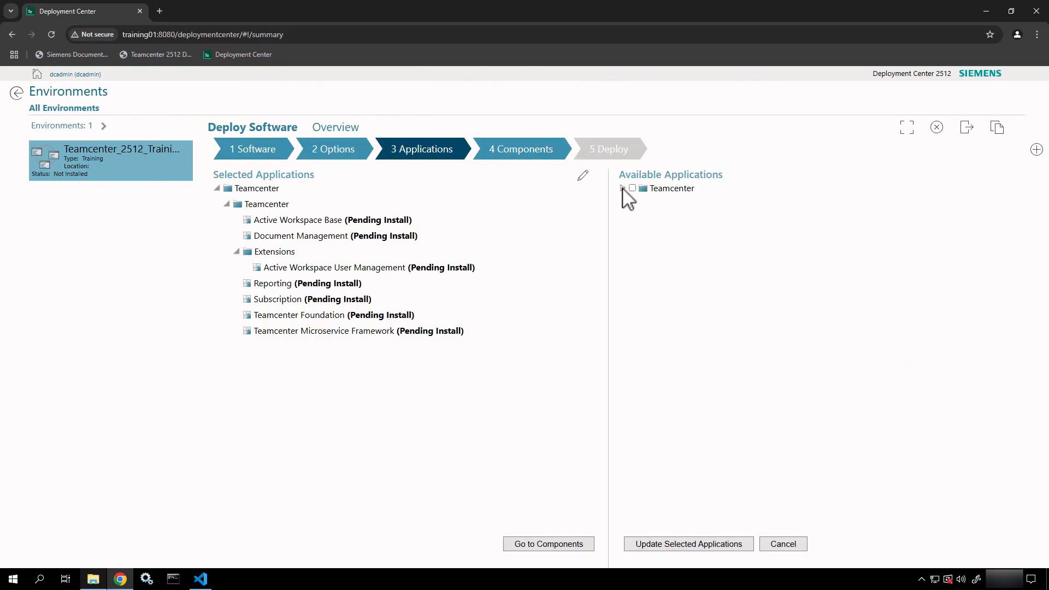
{"action": "left_click", "coordinate": [622, 188]}
{"action": "left_click", "coordinate": [633, 205]}
{"action": "left_click", "coordinate": [633, 205]}
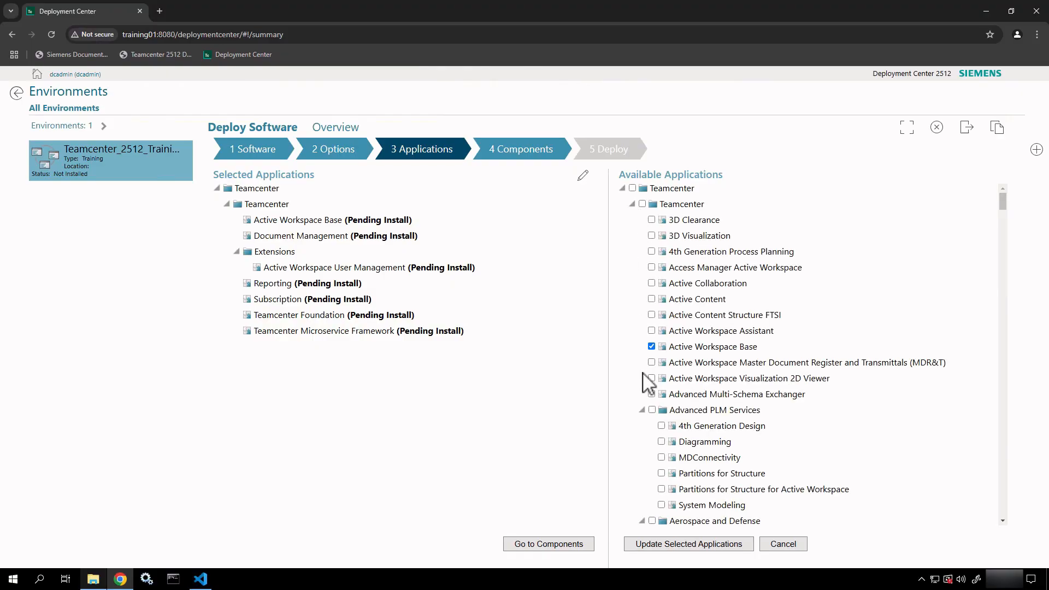
{"action": "scroll", "coordinate": [643, 377], "scroll_direction": "down", "scroll_amount": 3}
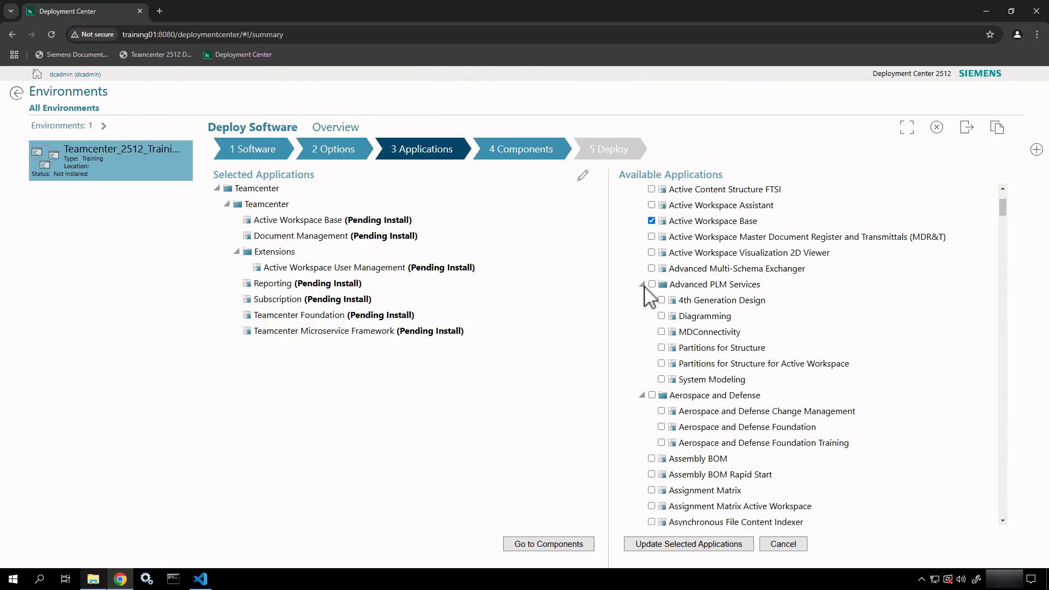
{"action": "left_click", "coordinate": [641, 284]}
{"action": "left_click", "coordinate": [642, 296]}
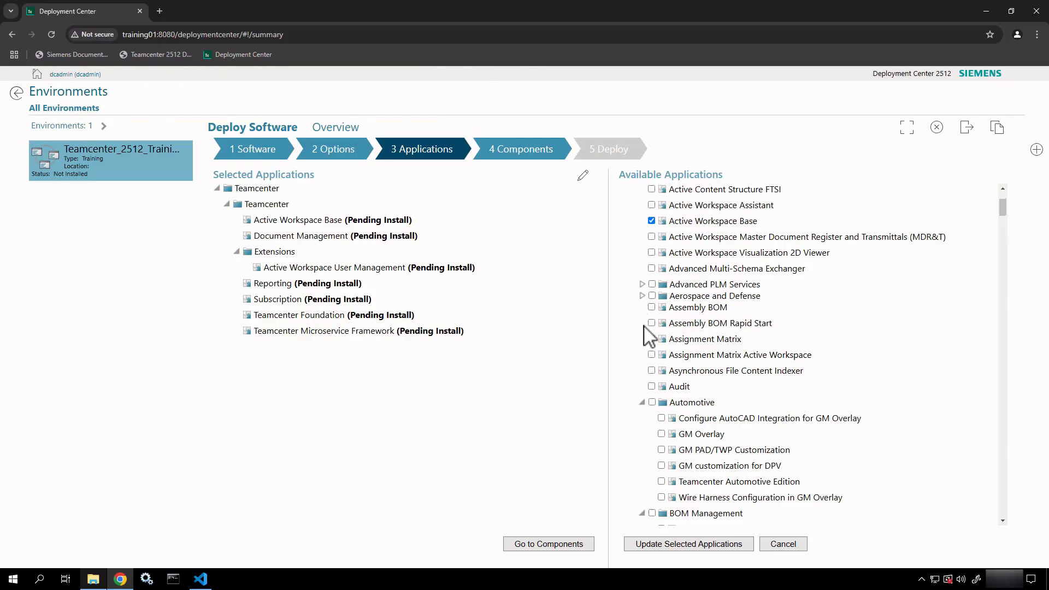
{"action": "left_click", "coordinate": [642, 403]}
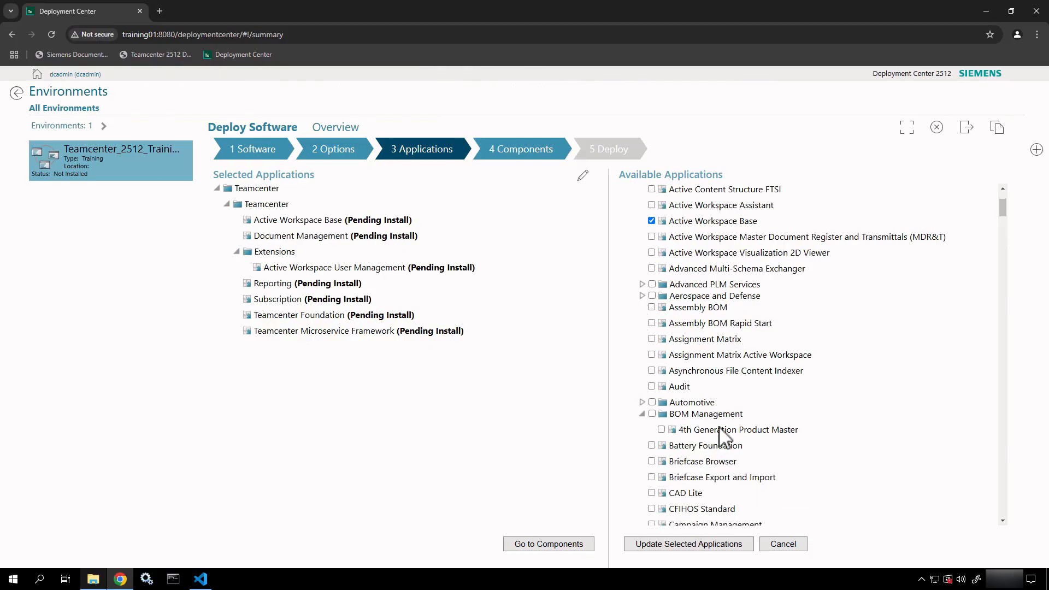
{"action": "scroll", "coordinate": [699, 428], "scroll_direction": "down", "scroll_amount": 4}
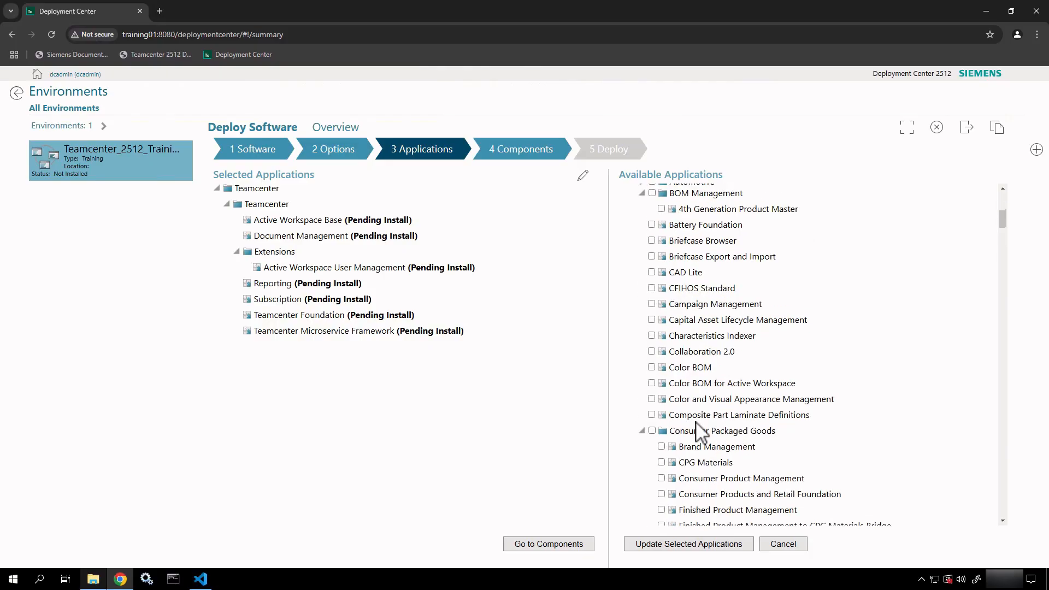
{"action": "left_click", "coordinate": [642, 193]}
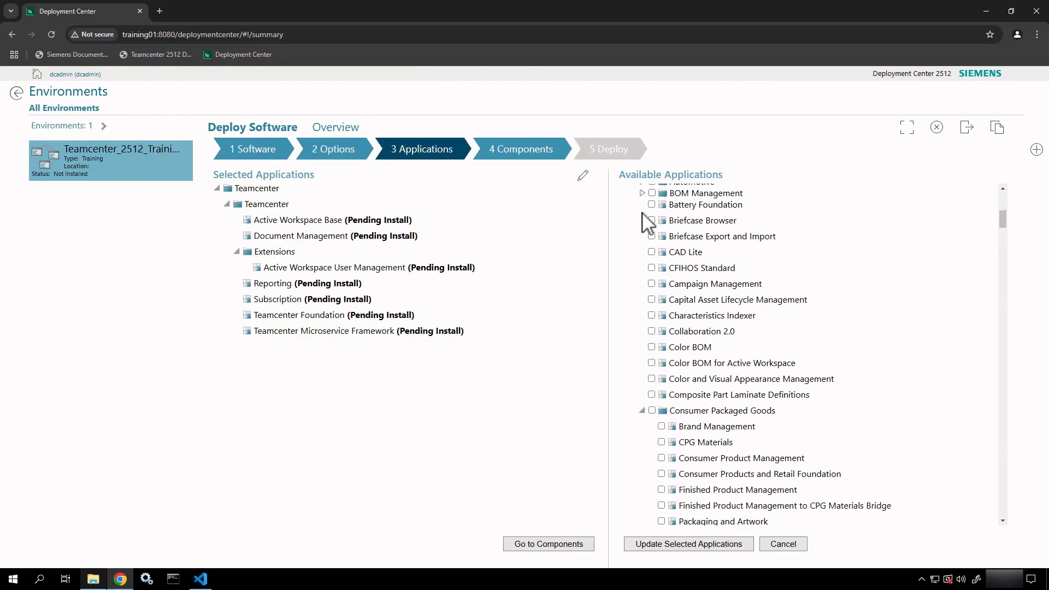
{"action": "left_click", "coordinate": [643, 410]}
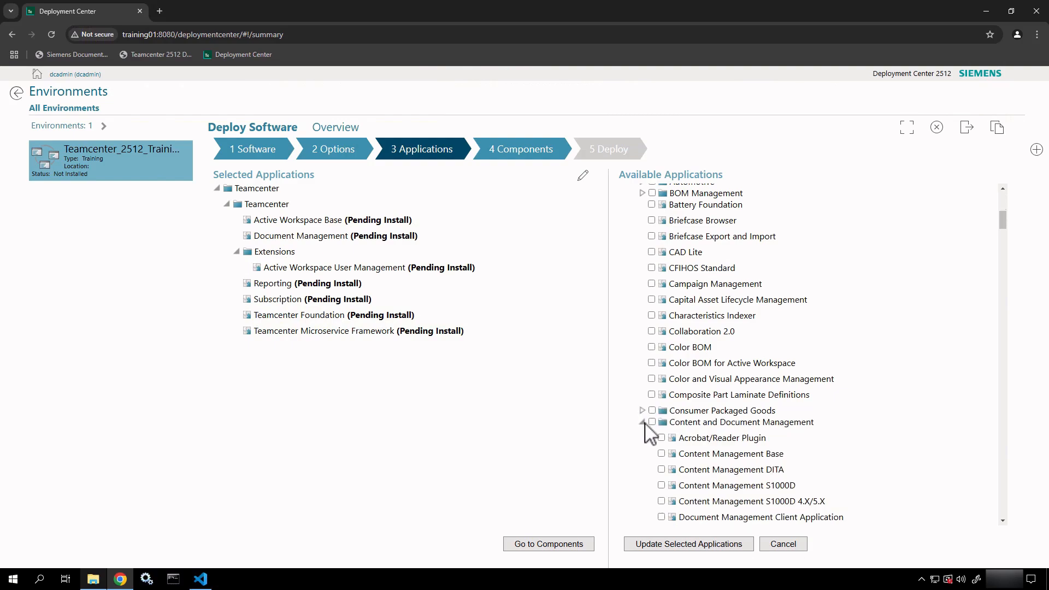
{"action": "left_click", "coordinate": [642, 422]}
Collapse the groups from EDA Client through Integrated Program Planning & Execution.
{"action": "scroll", "coordinate": [647, 444], "scroll_direction": "down", "scroll_amount": 5}
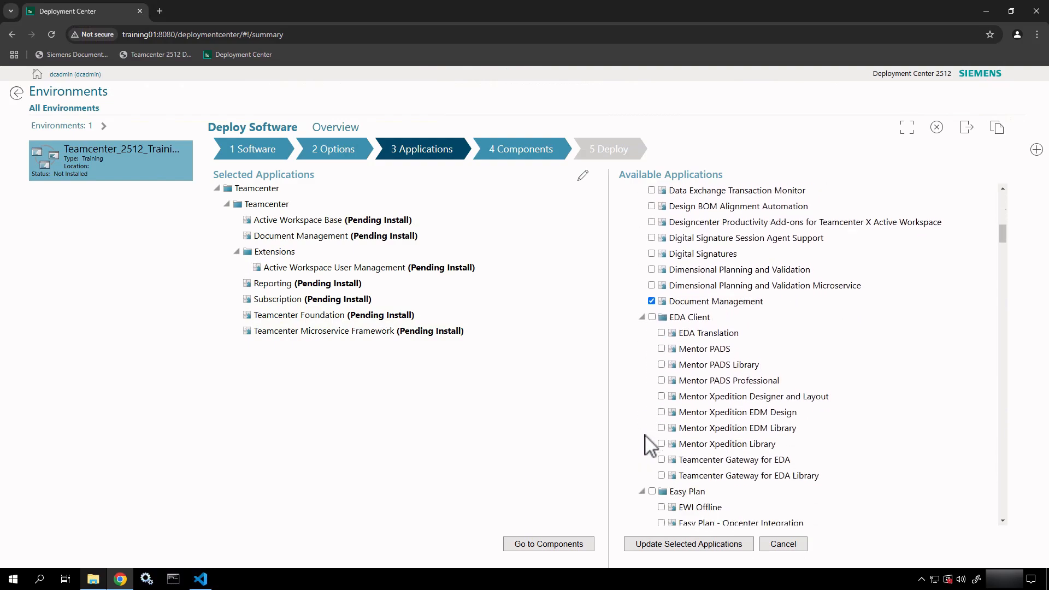
{"action": "left_click", "coordinate": [643, 314]}
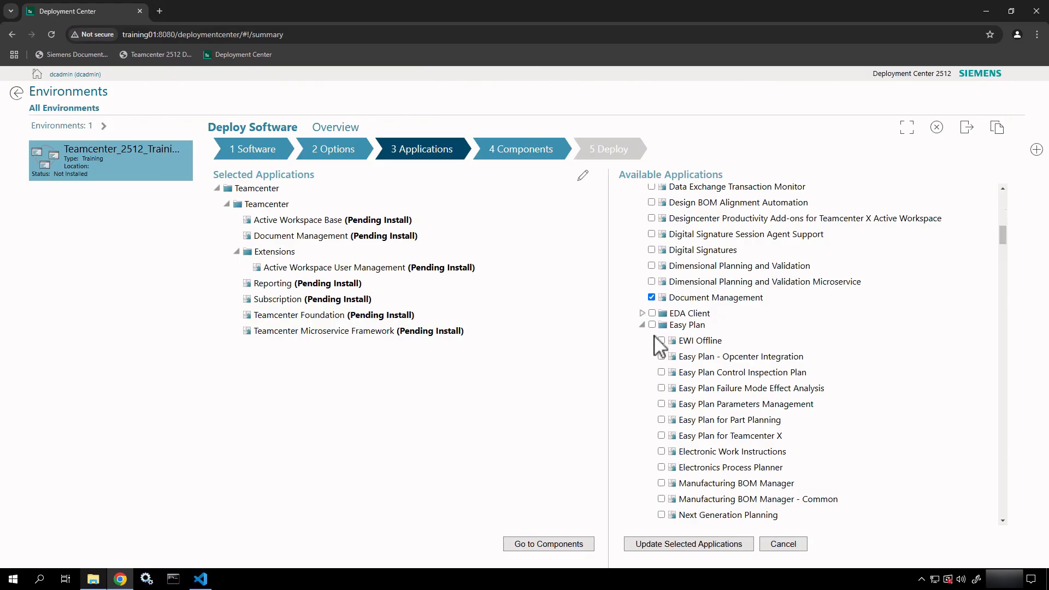
{"action": "left_click", "coordinate": [642, 325]}
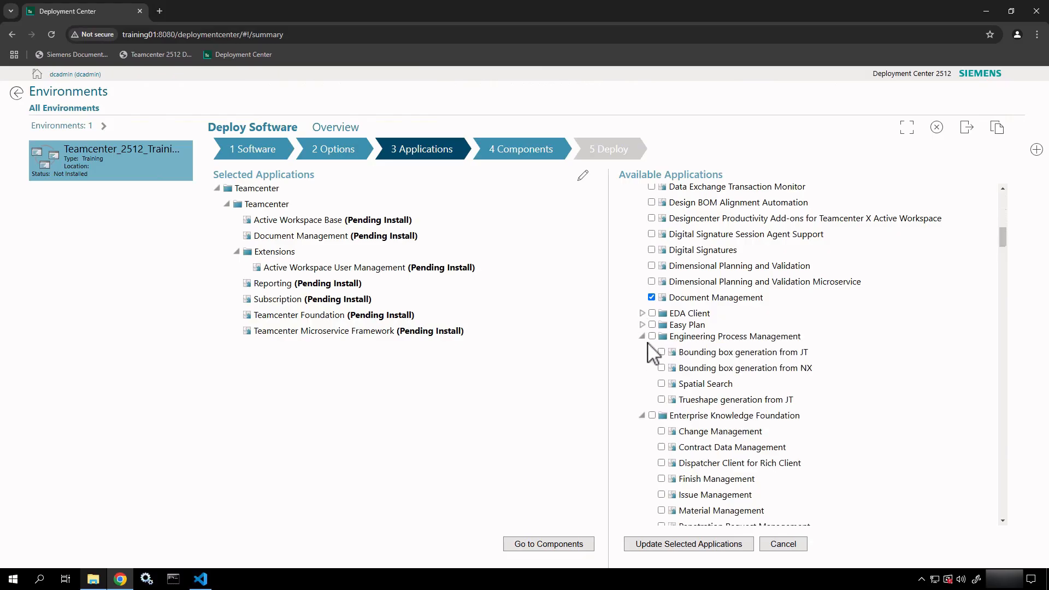
{"action": "left_click", "coordinate": [642, 336]}
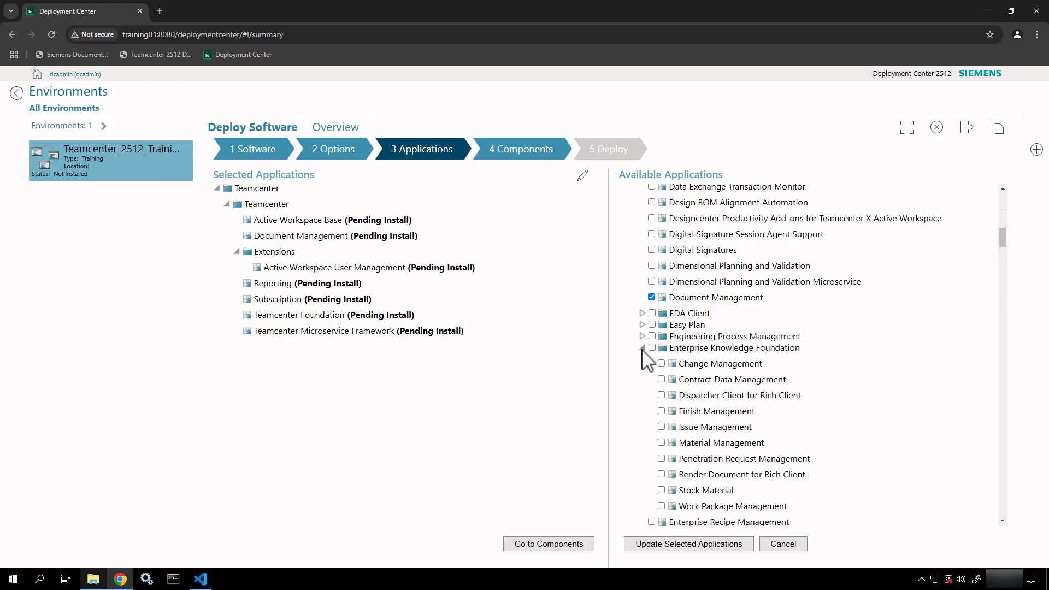
{"action": "left_click", "coordinate": [643, 348]}
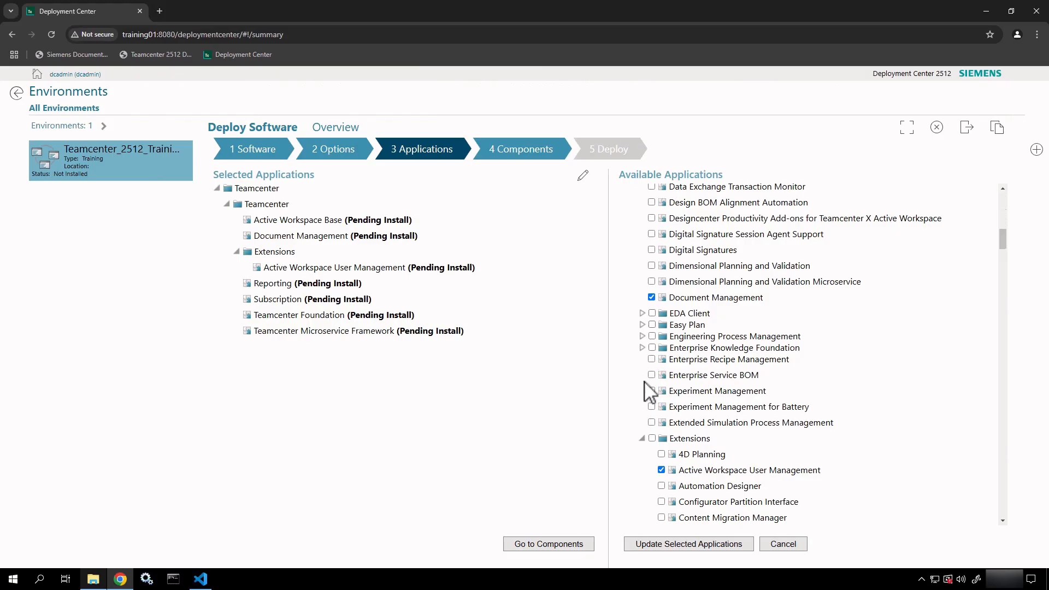
{"action": "left_click", "coordinate": [642, 438]}
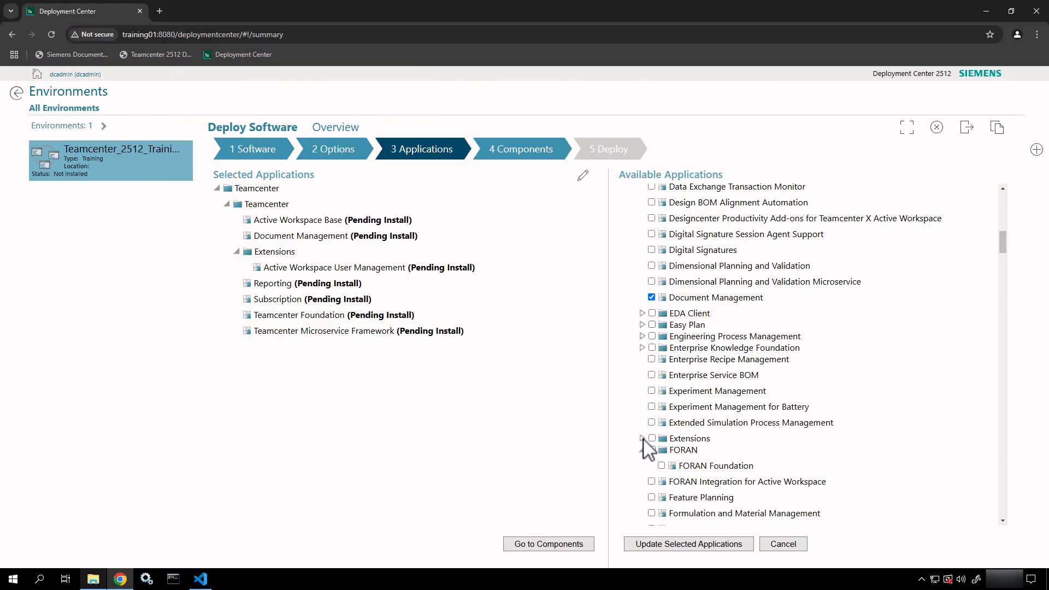
{"action": "left_click", "coordinate": [642, 450]}
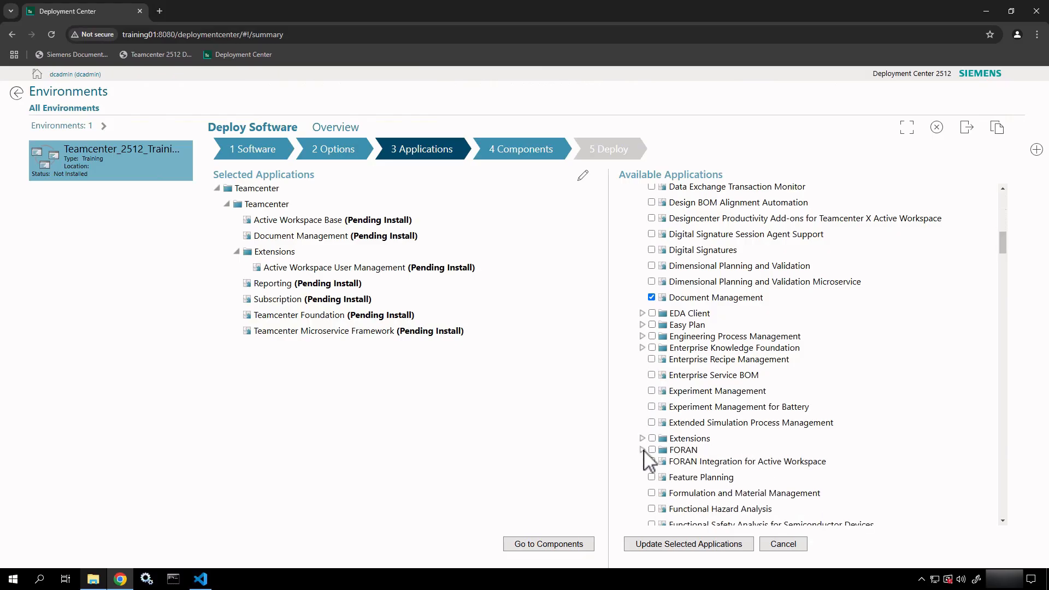
{"action": "scroll", "coordinate": [679, 437], "scroll_direction": "down", "scroll_amount": 4}
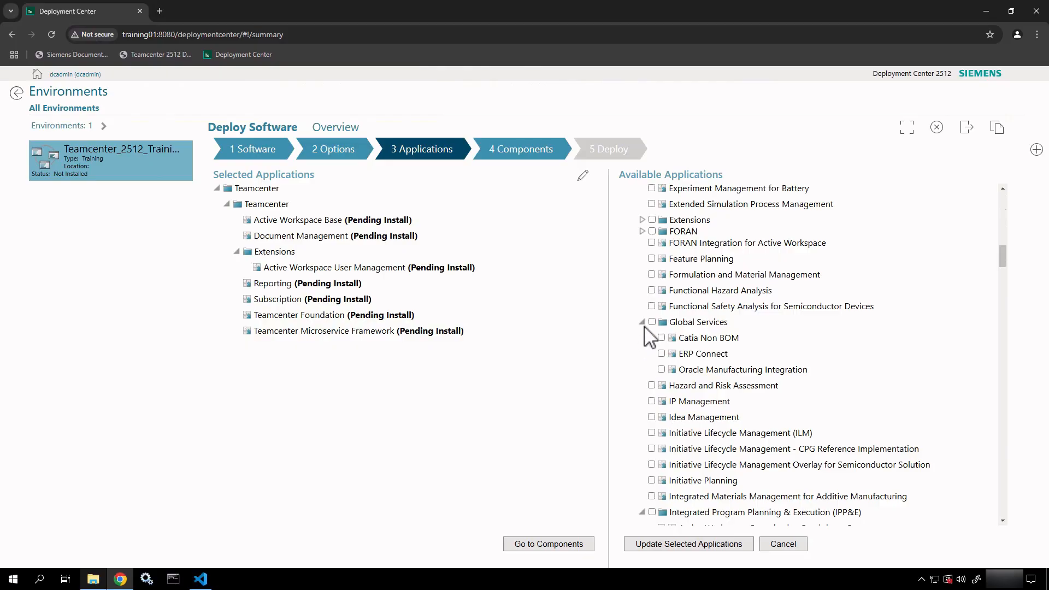
{"action": "left_click", "coordinate": [643, 322]}
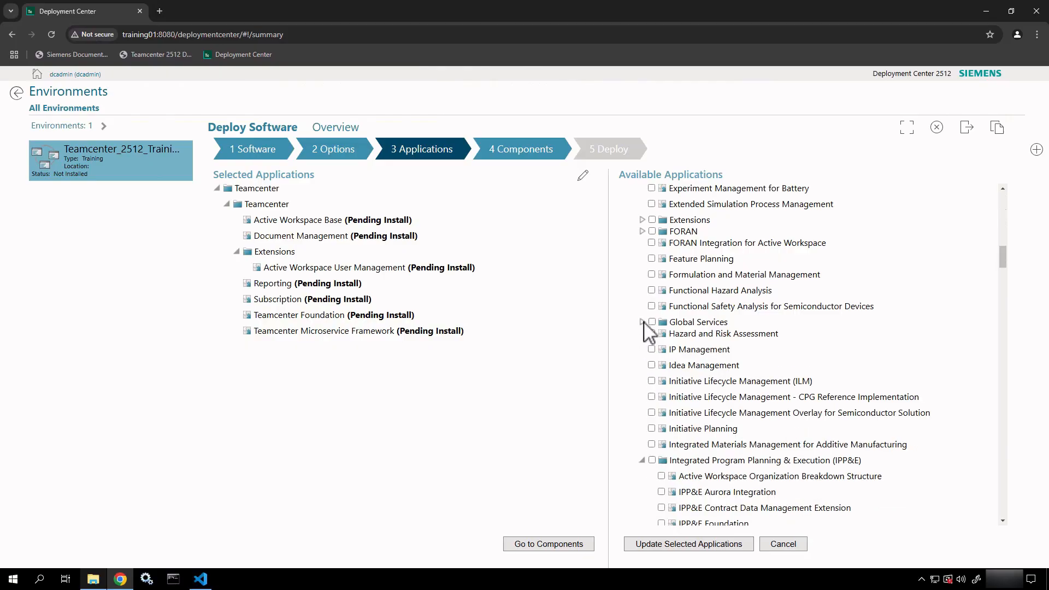
{"action": "left_click", "coordinate": [642, 460]}
{"action": "scroll", "coordinate": [645, 464], "scroll_direction": "down", "scroll_amount": 3}
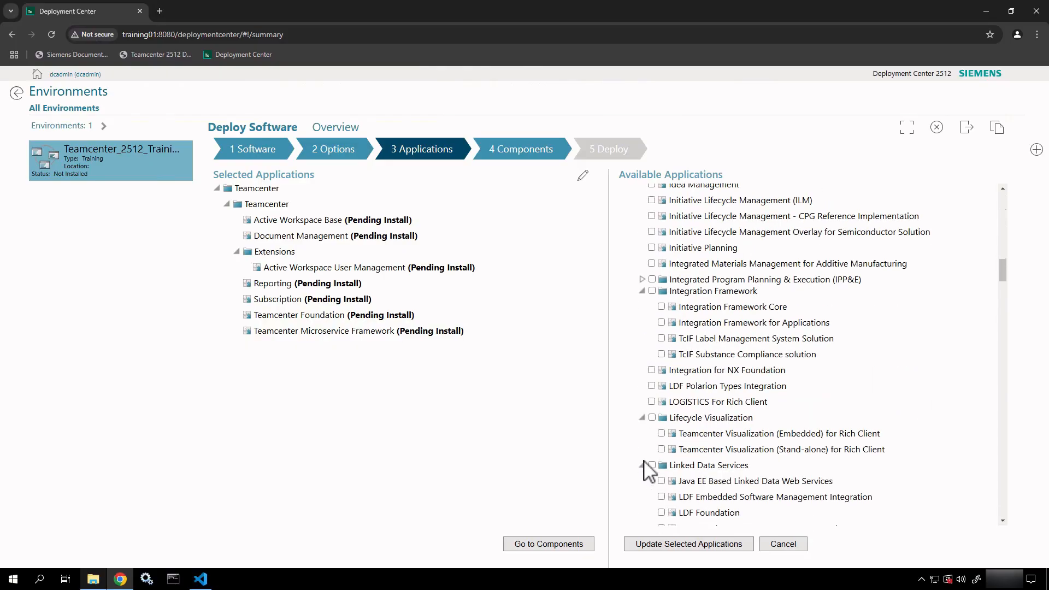
Collapse Integration Framework, Lifecycle Visualization, Linked Data Services, the MBSE groups and MRO Automated Scheduling 1.0.
{"action": "left_click", "coordinate": [643, 292]}
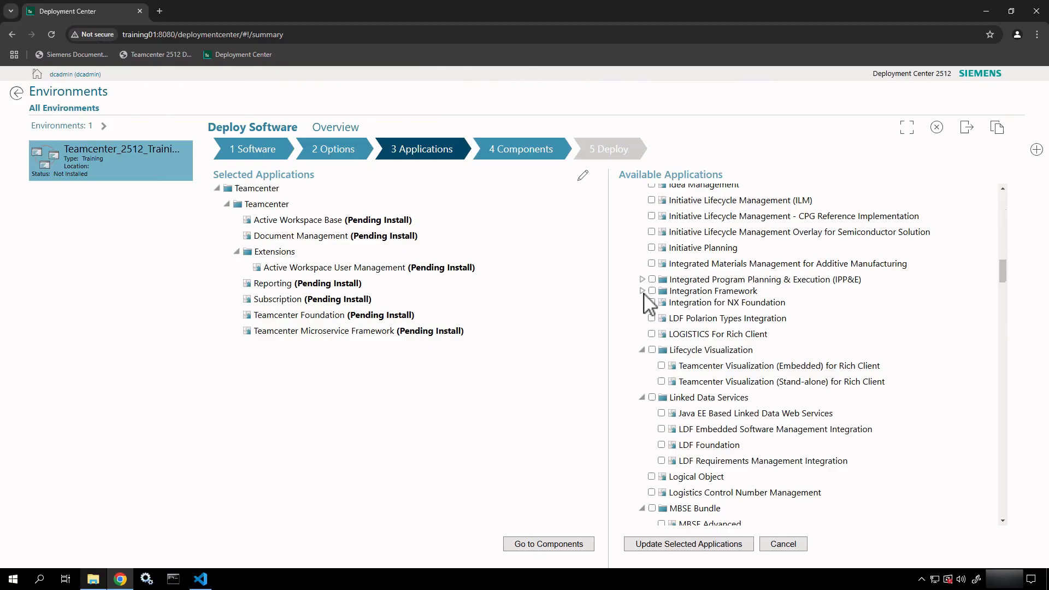
{"action": "left_click", "coordinate": [642, 350]}
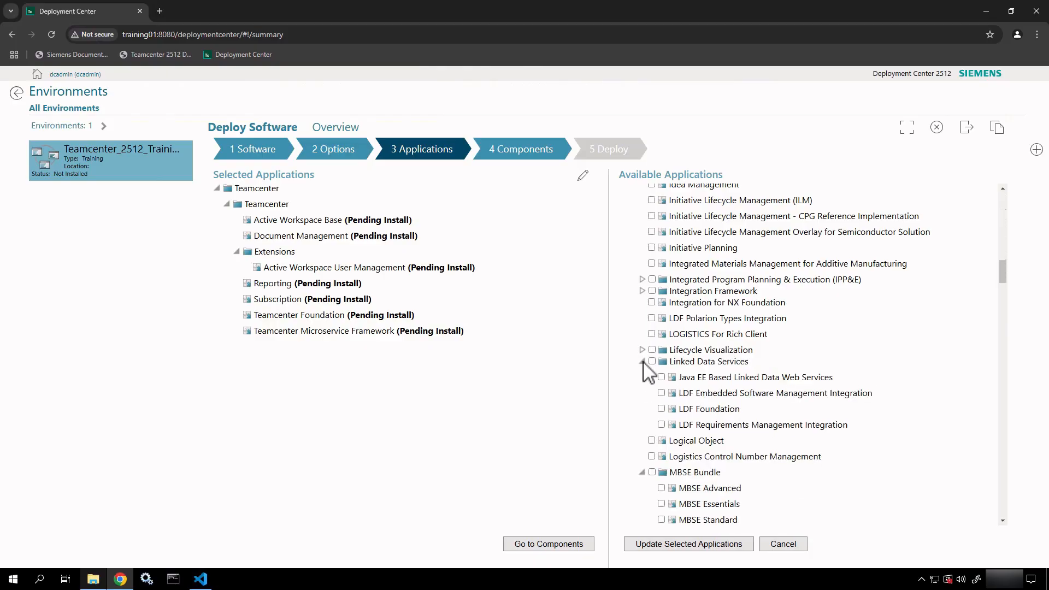
{"action": "left_click", "coordinate": [643, 361]}
{"action": "left_click", "coordinate": [642, 404]}
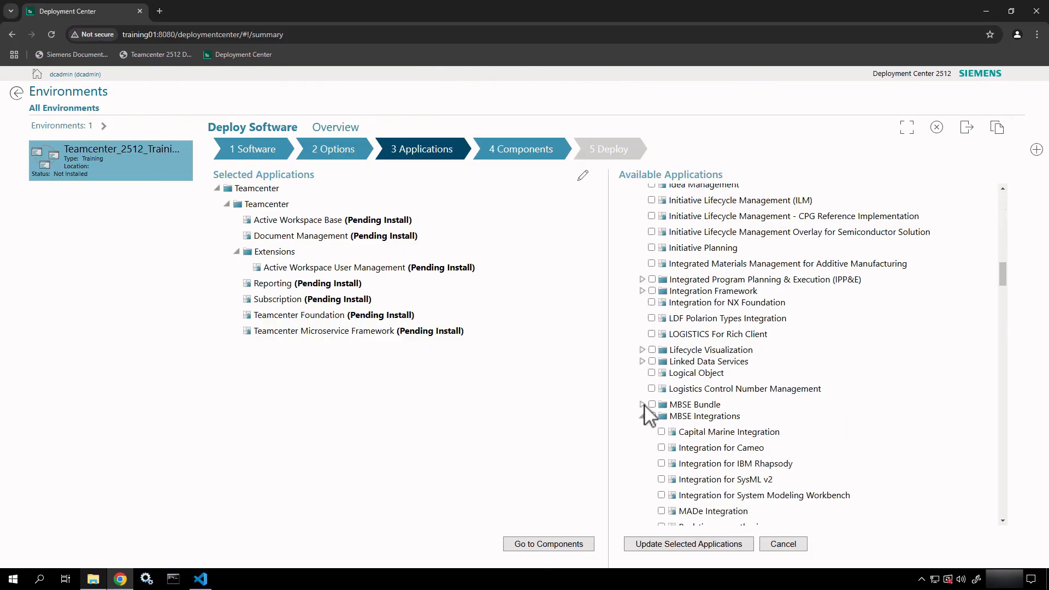
{"action": "left_click", "coordinate": [643, 416]}
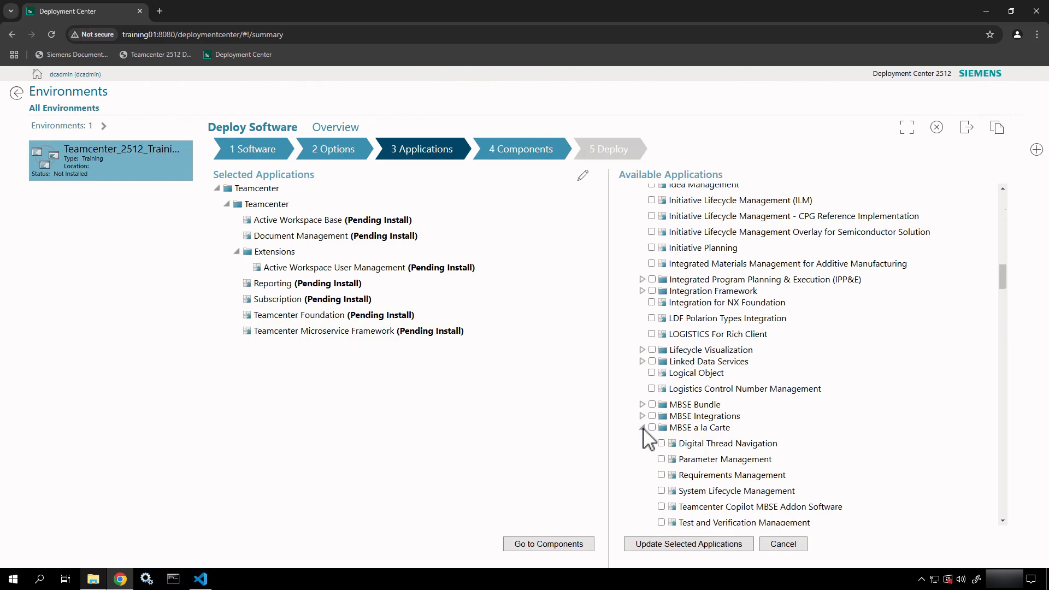
{"action": "left_click", "coordinate": [642, 427]}
{"action": "left_click", "coordinate": [642, 470]}
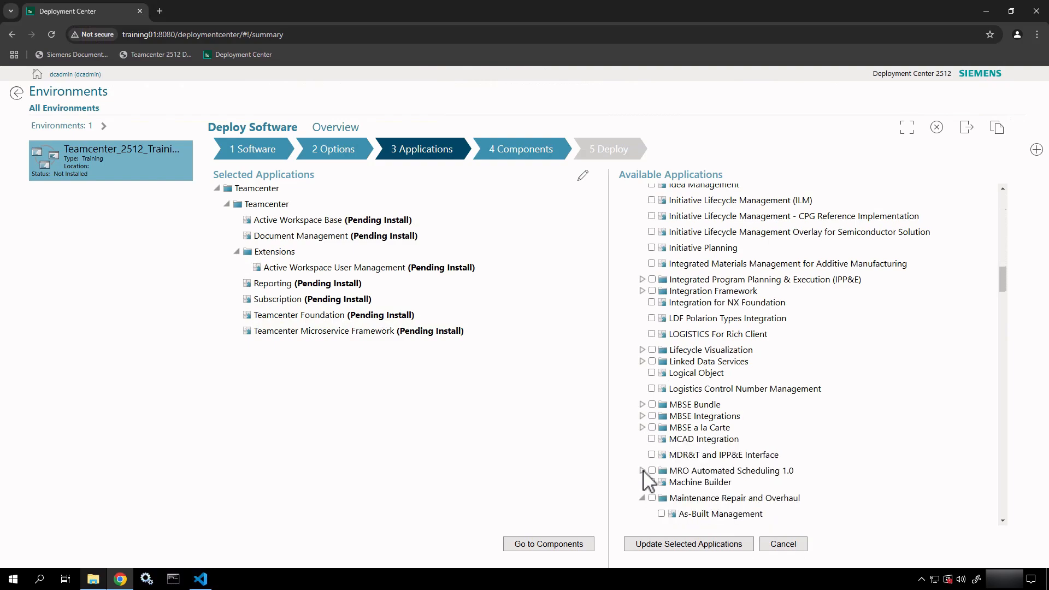
Collapse Maintenance Repair and Overhaul through Portfolio, Program and Project Management, including PLM Base.
{"action": "left_click", "coordinate": [642, 497]}
{"action": "scroll", "coordinate": [647, 505], "scroll_direction": "down", "scroll_amount": 5}
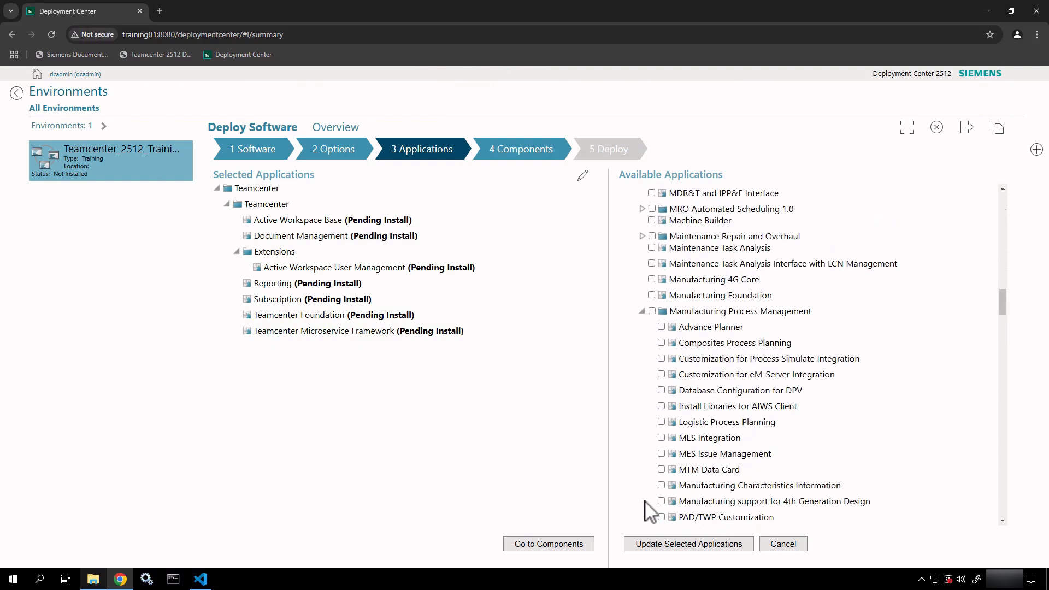
{"action": "scroll", "coordinate": [649, 480], "scroll_direction": "down", "scroll_amount": 3}
{"action": "scroll", "coordinate": [648, 478], "scroll_direction": "up", "scroll_amount": 2}
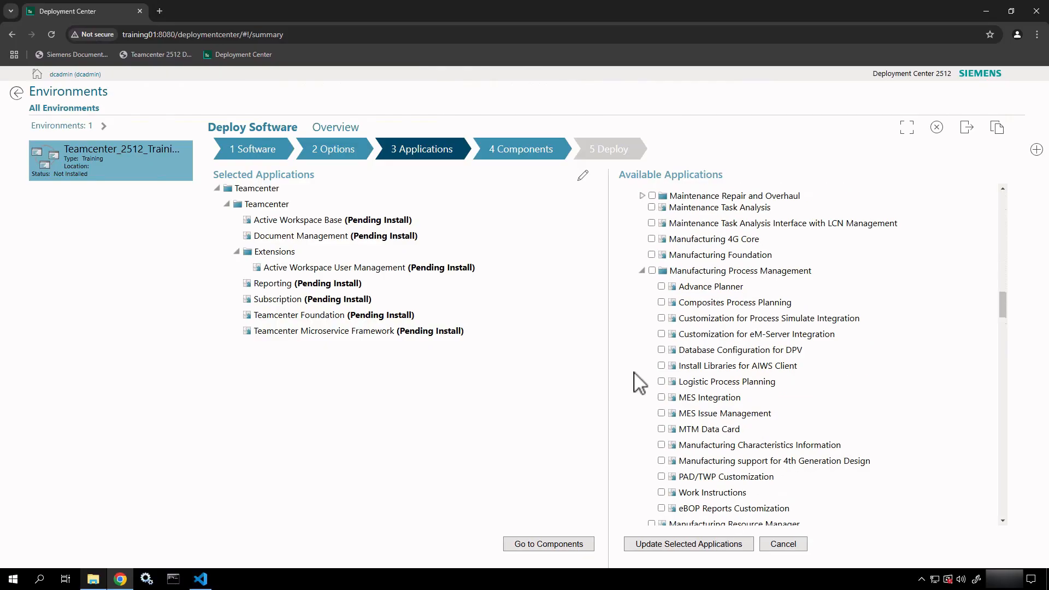
{"action": "left_click", "coordinate": [642, 271]}
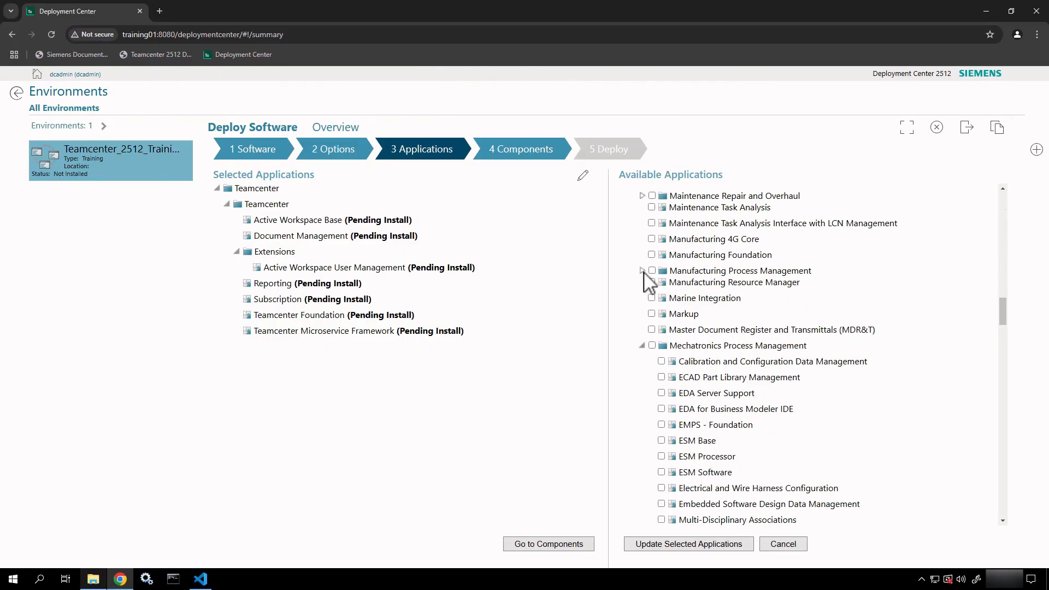
{"action": "left_click", "coordinate": [642, 345]}
{"action": "scroll", "coordinate": [650, 421], "scroll_direction": "down", "scroll_amount": 5}
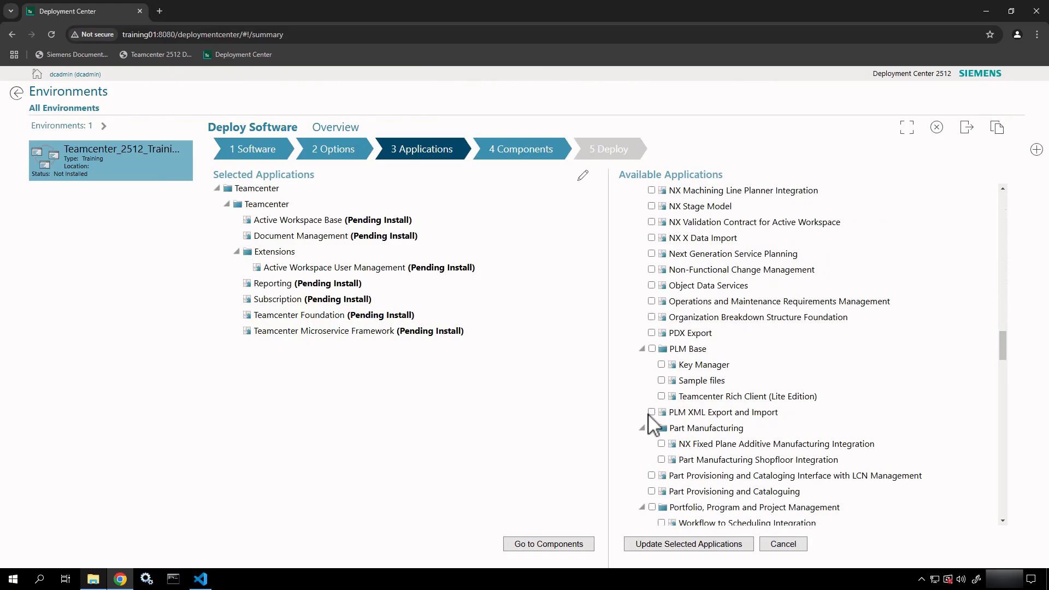
{"action": "left_click", "coordinate": [642, 349]}
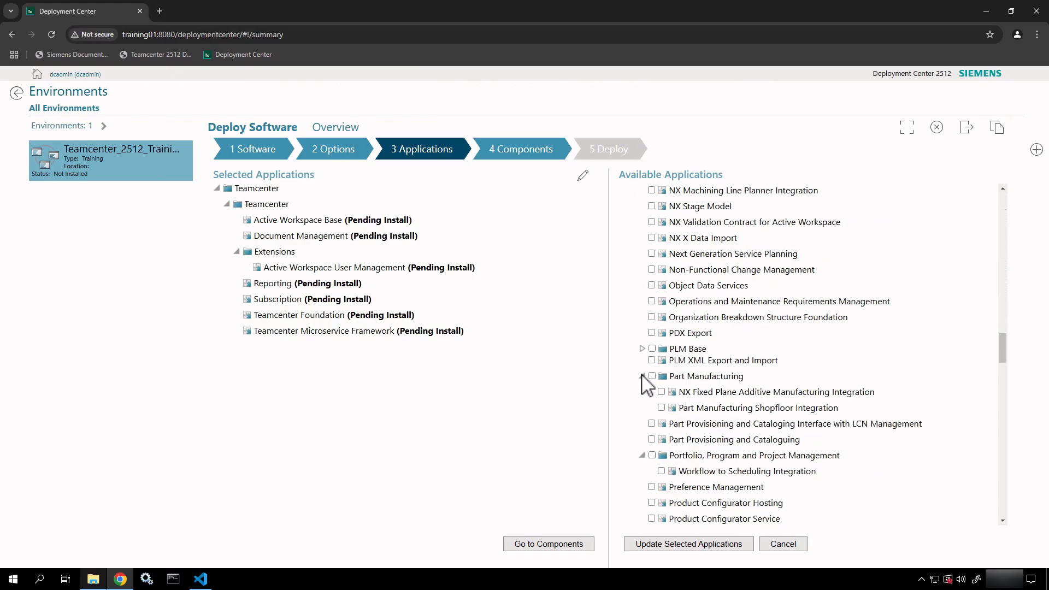
{"action": "left_click", "coordinate": [642, 375]}
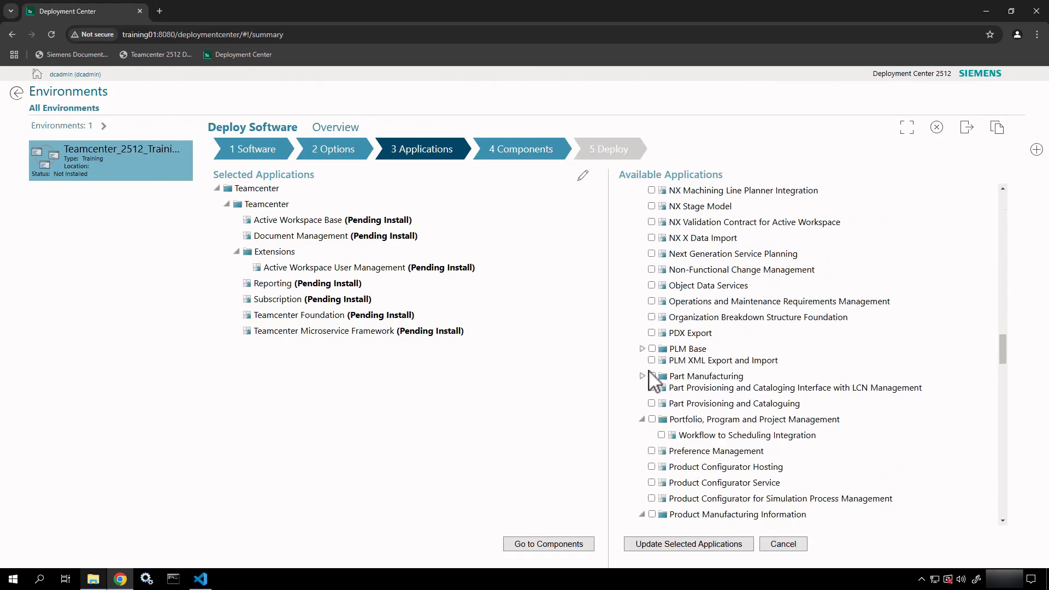
{"action": "left_click", "coordinate": [642, 419]}
Collapse Teamcenter Quality, the NX and I-deas integrations, Supplier Relationship Management, Systems Engineering and Supplier Industry Solutions.
{"action": "scroll", "coordinate": [678, 448], "scroll_direction": "down", "scroll_amount": 5}
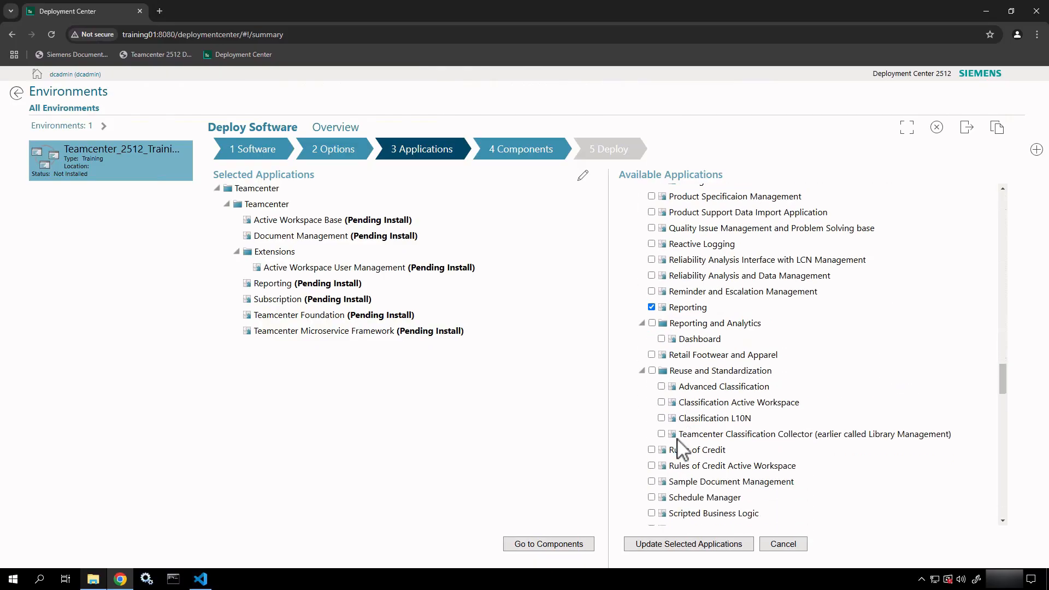
{"action": "scroll", "coordinate": [678, 448], "scroll_direction": "down", "scroll_amount": 10}
{"action": "scroll", "coordinate": [680, 445], "scroll_direction": "up", "scroll_amount": 8}
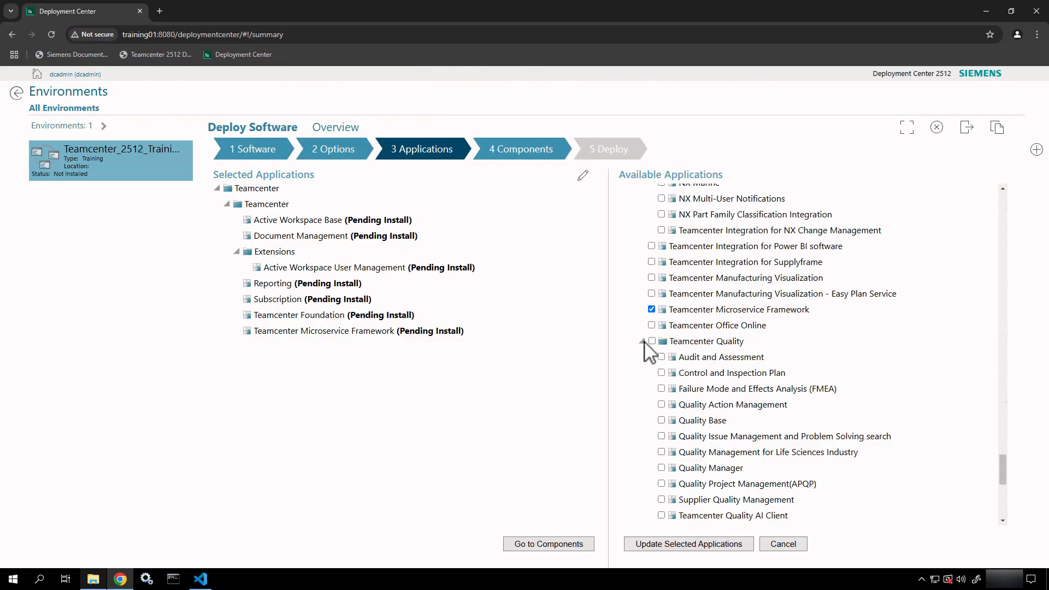
{"action": "left_click", "coordinate": [643, 341]}
{"action": "scroll", "coordinate": [682, 294], "scroll_direction": "up", "scroll_amount": 5}
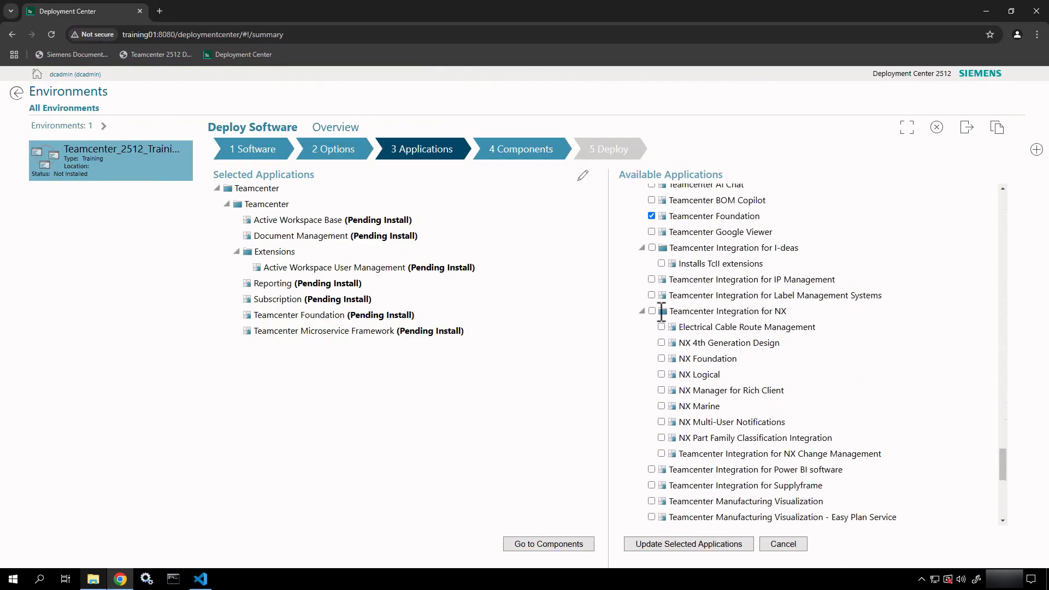
{"action": "left_click", "coordinate": [642, 311]}
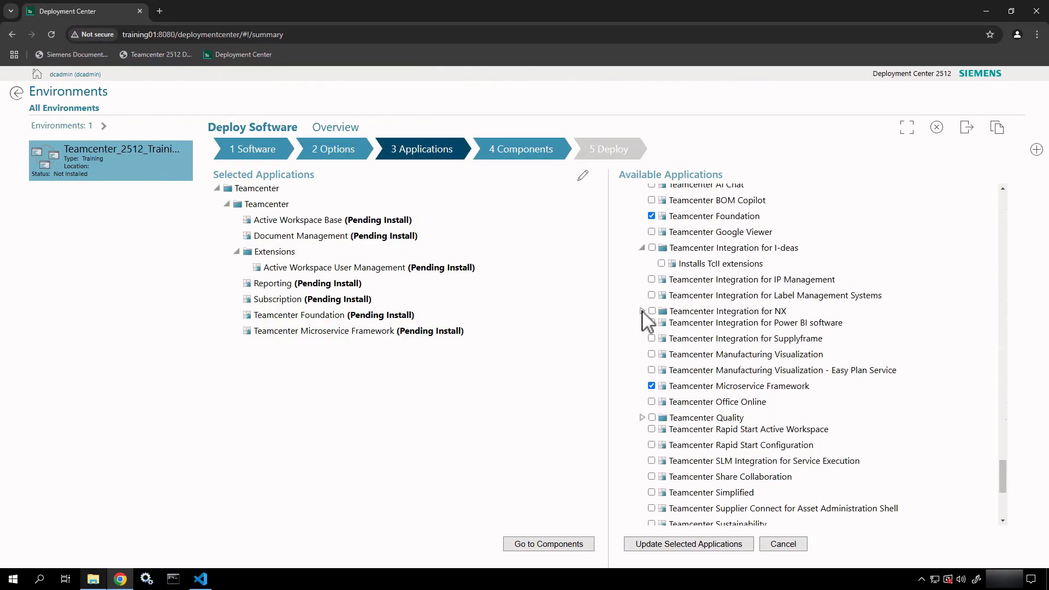
{"action": "left_click", "coordinate": [642, 248]}
{"action": "scroll", "coordinate": [646, 289], "scroll_direction": "up", "scroll_amount": 5}
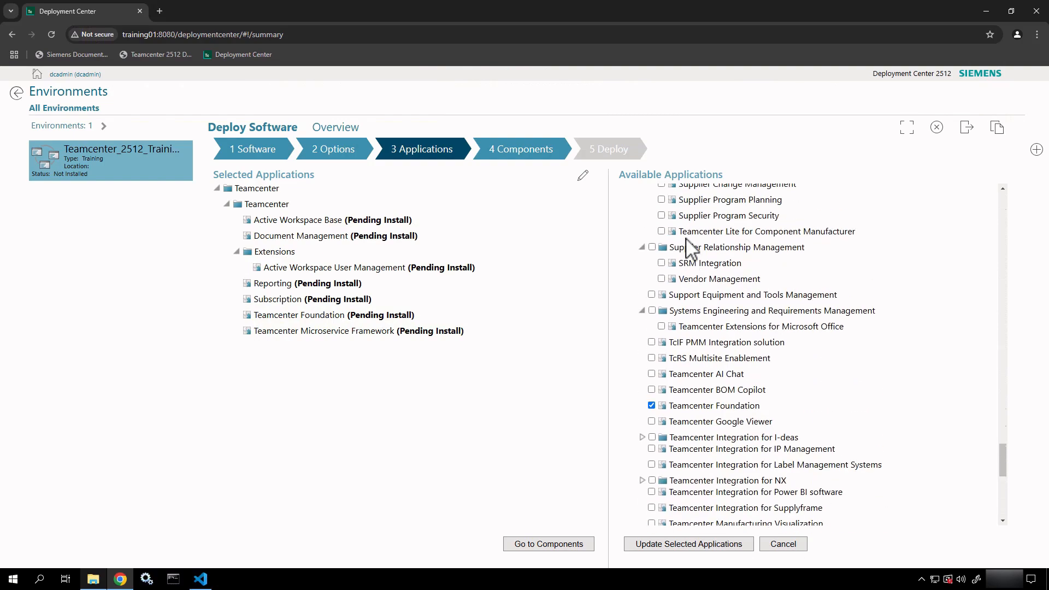
{"action": "left_click", "coordinate": [642, 284]}
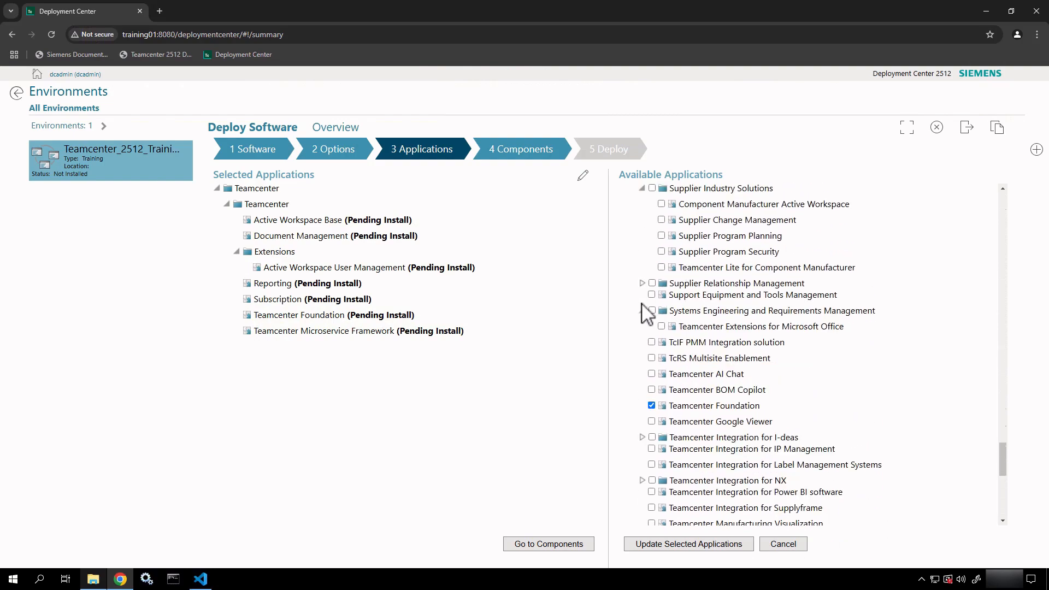
{"action": "left_click", "coordinate": [642, 310]}
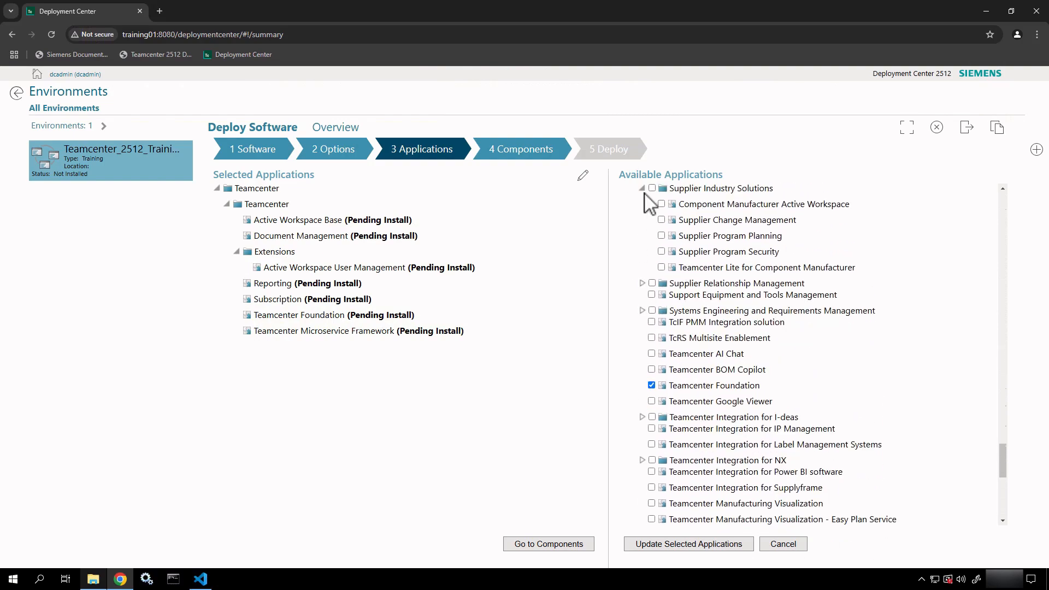
{"action": "left_click", "coordinate": [642, 187]}
Collapse Product Manufacturing Information, Reporting and Analytics, and Reuse and Standardization, then return to the list top.
{"action": "scroll", "coordinate": [683, 240], "scroll_direction": "up", "scroll_amount": 5}
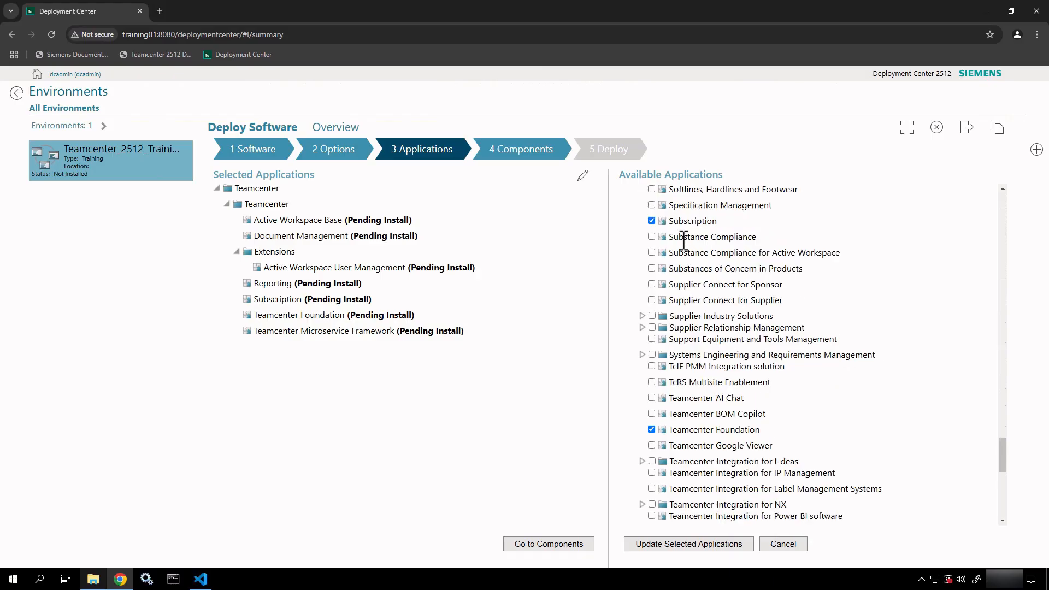
{"action": "scroll", "coordinate": [683, 241], "scroll_direction": "up", "scroll_amount": 8}
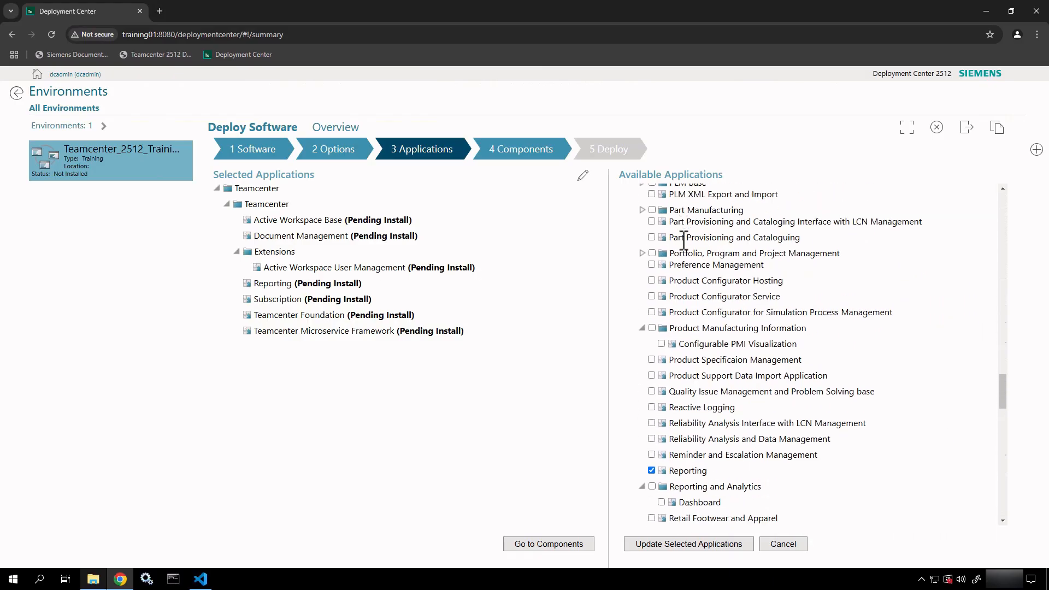
{"action": "left_click", "coordinate": [642, 222]}
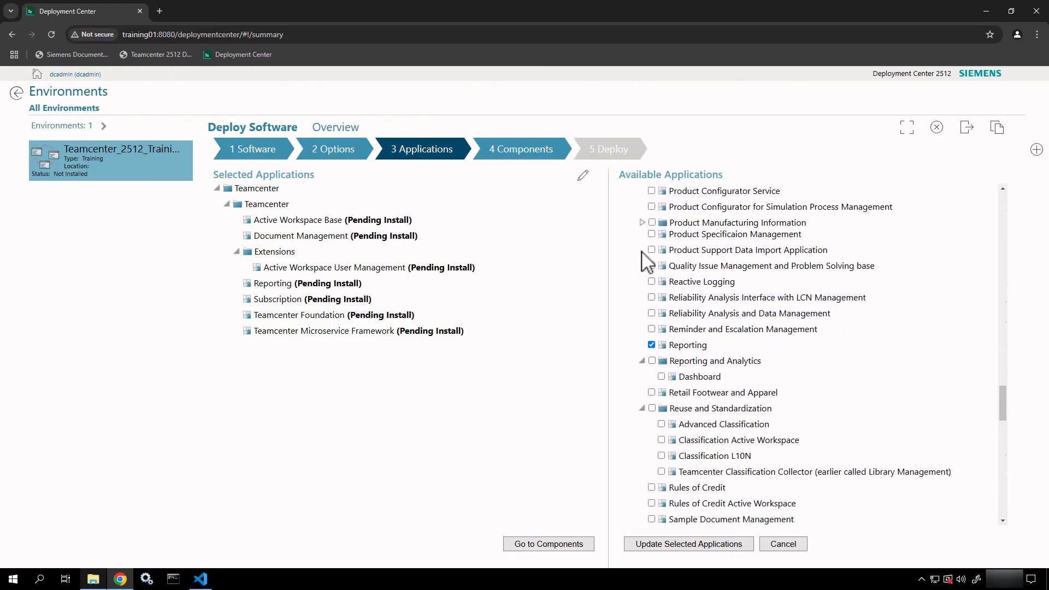
{"action": "left_click", "coordinate": [642, 360]}
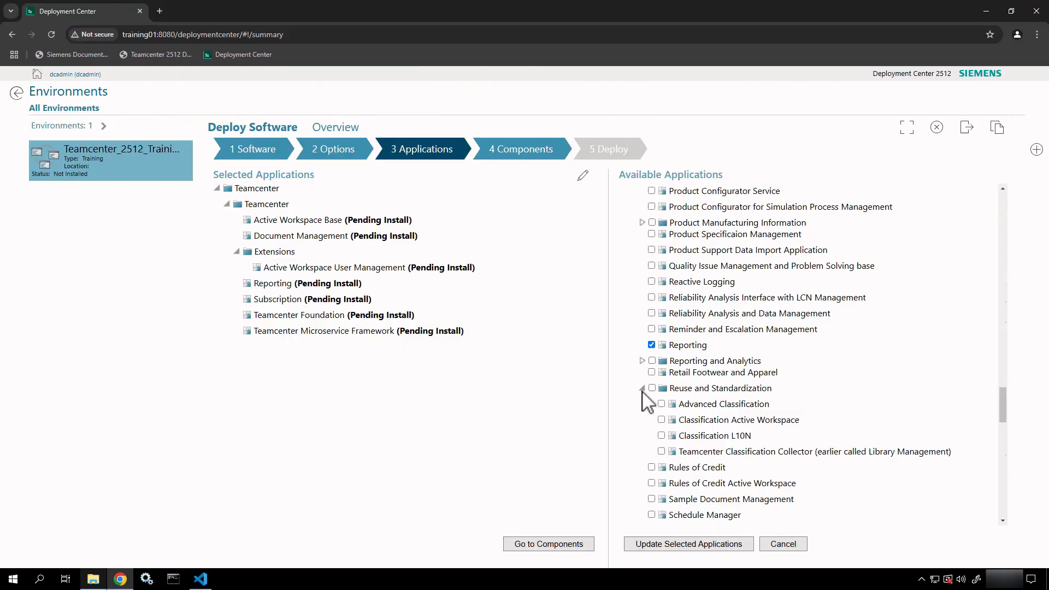
{"action": "left_click", "coordinate": [642, 388]}
{"action": "scroll", "coordinate": [707, 344], "scroll_direction": "down", "scroll_amount": 10}
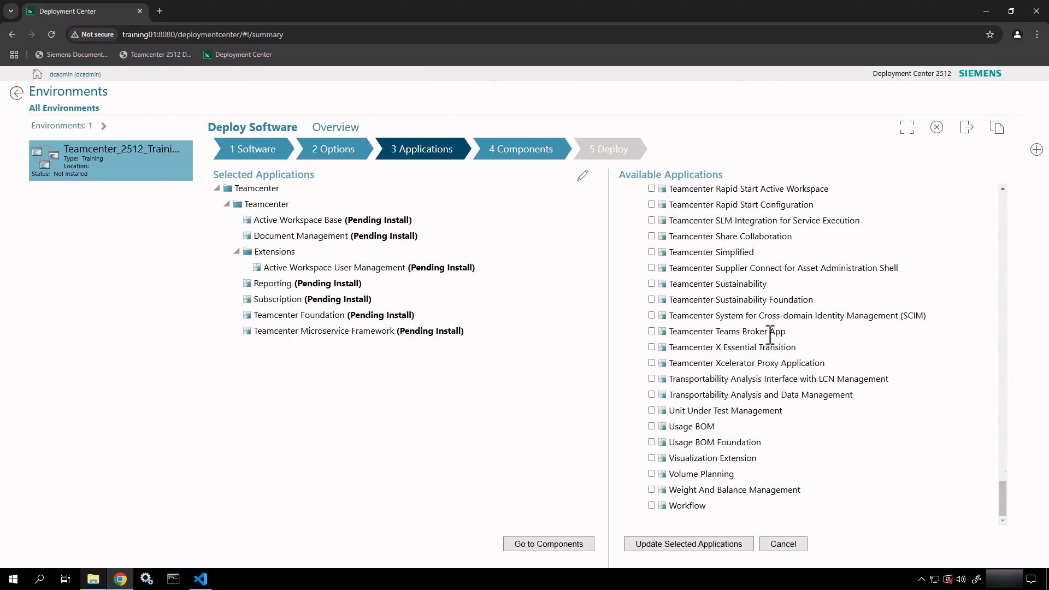
{"action": "scroll", "coordinate": [770, 335], "scroll_direction": "up", "scroll_amount": 15}
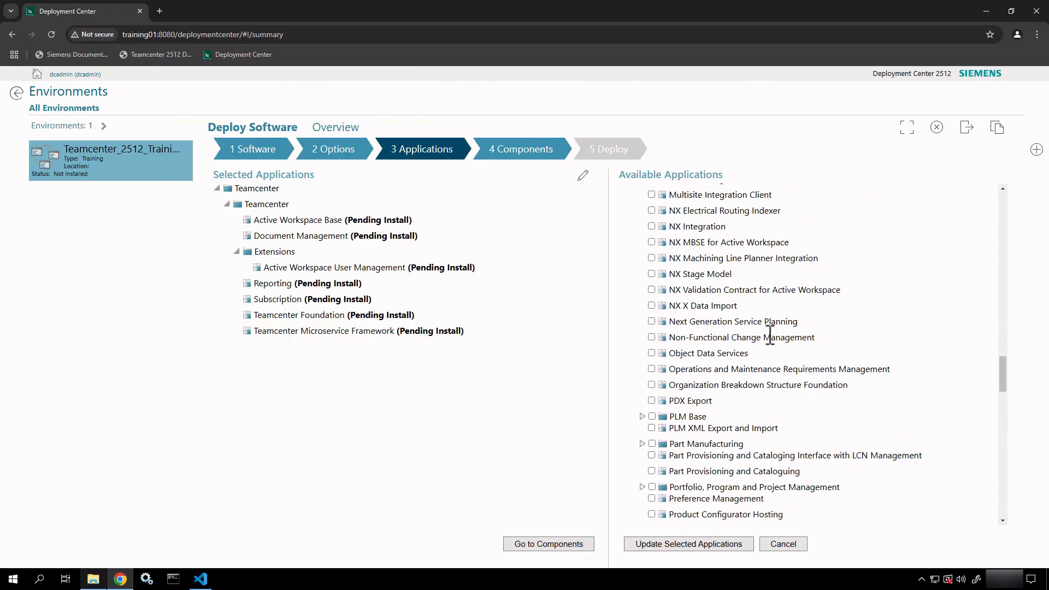
{"action": "scroll", "coordinate": [769, 336], "scroll_direction": "up", "scroll_amount": 15}
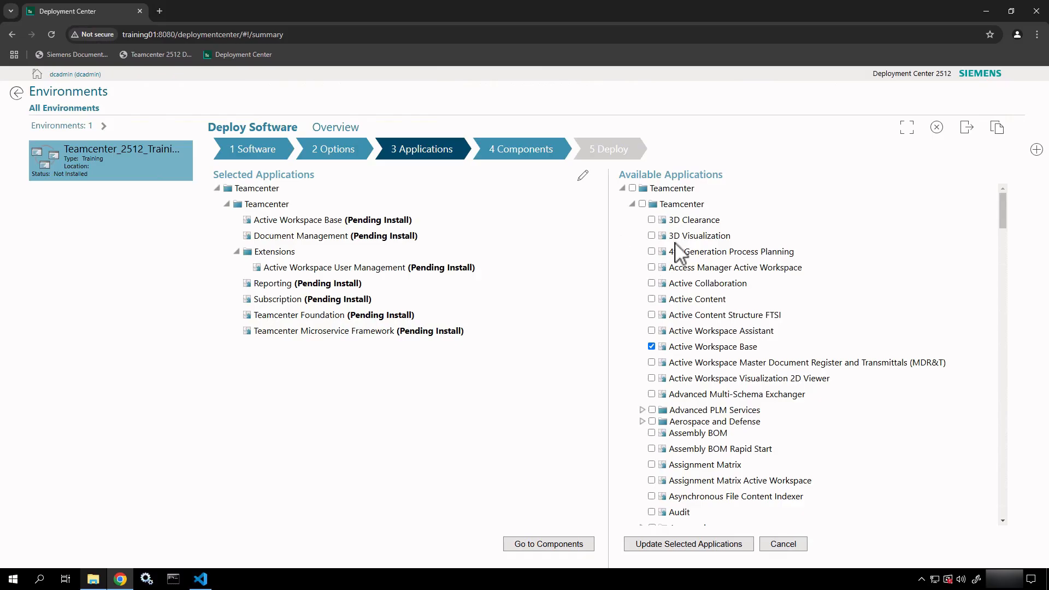
Tick 3D Visualization, Access Manager Active Workspace and Active Content in Available Applications.
{"action": "left_click", "coordinate": [650, 236]}
{"action": "left_click", "coordinate": [651, 267]}
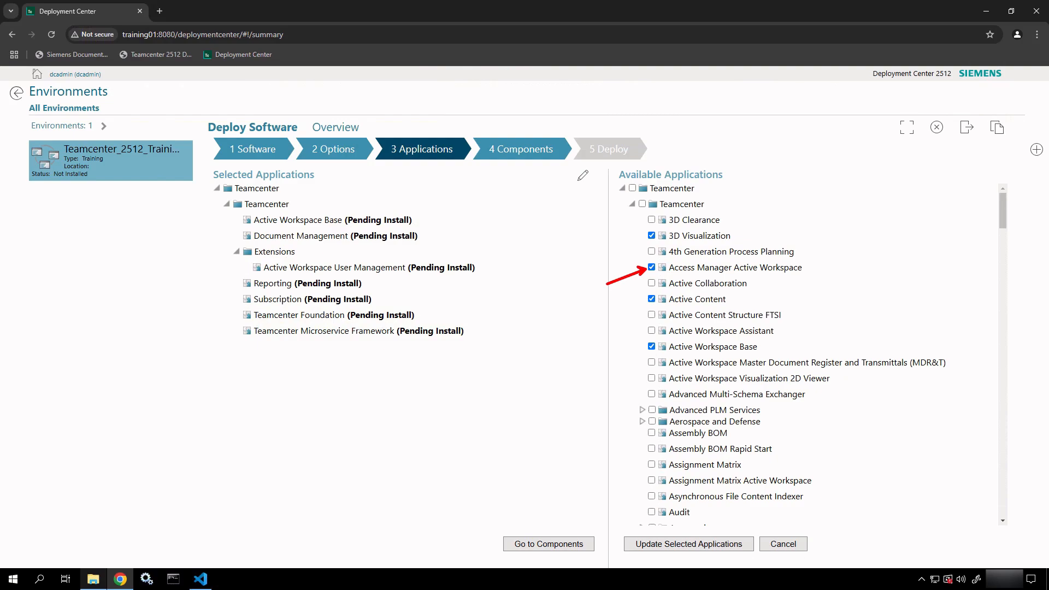
{"action": "left_click", "coordinate": [651, 299]}
{"action": "scroll", "coordinate": [745, 279], "scroll_direction": "down", "scroll_amount": 2}
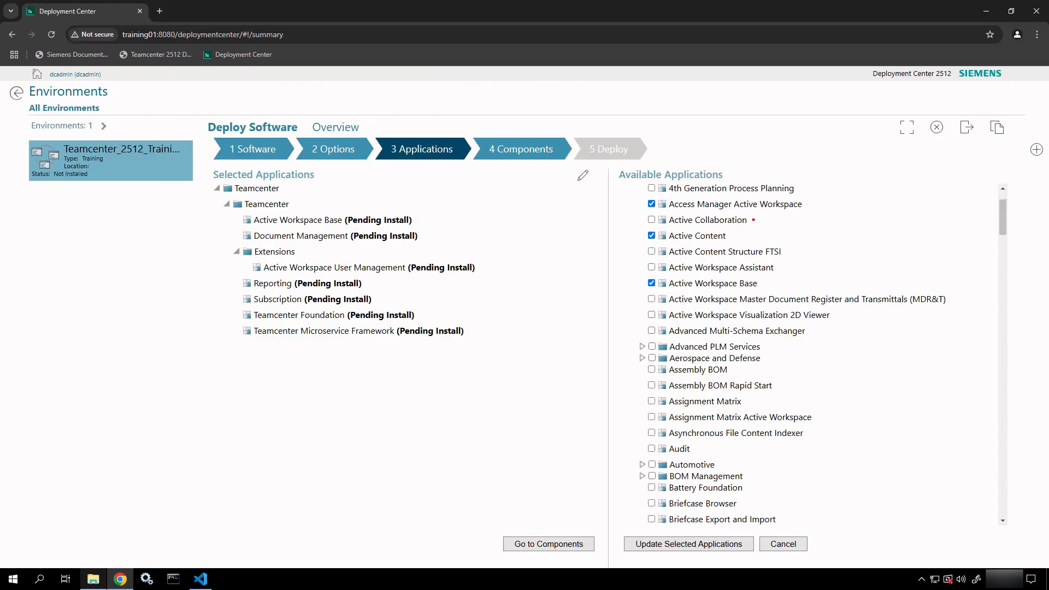
{"action": "left_click_drag", "start_coordinate": [753, 219], "coordinate": [781, 218]}
{"action": "key", "text": "Escape"}
{"action": "left_click_drag", "start_coordinate": [782, 263], "coordinate": [830, 246]}
Mark Assembly BOM for installation after briefly expanding Advanced PLM Services.
{"action": "scroll", "coordinate": [772, 251], "scroll_direction": "down", "scroll_amount": 5}
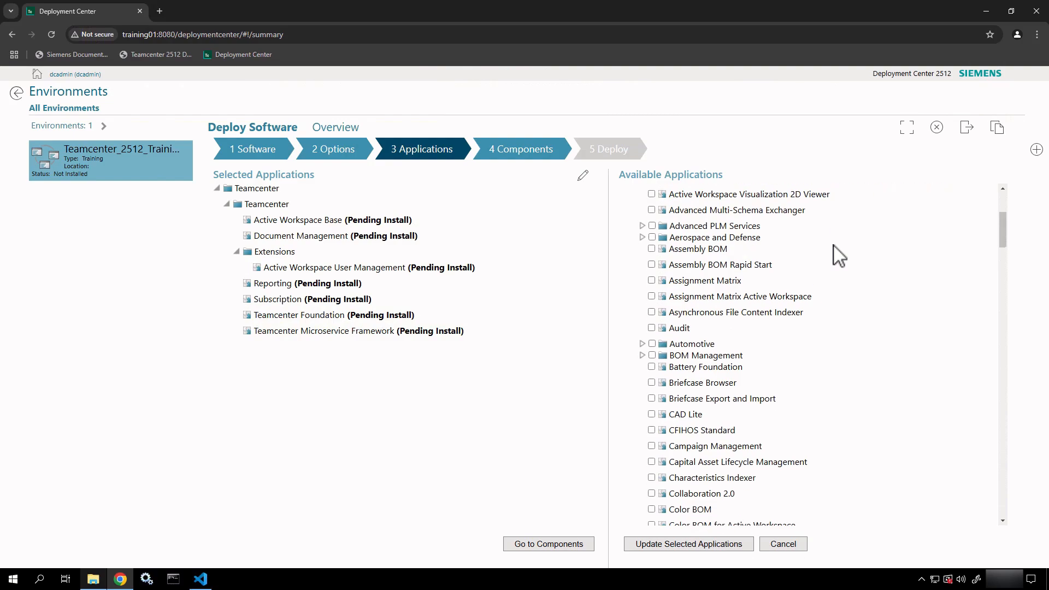
{"action": "scroll", "coordinate": [839, 254], "scroll_direction": "up", "scroll_amount": 2}
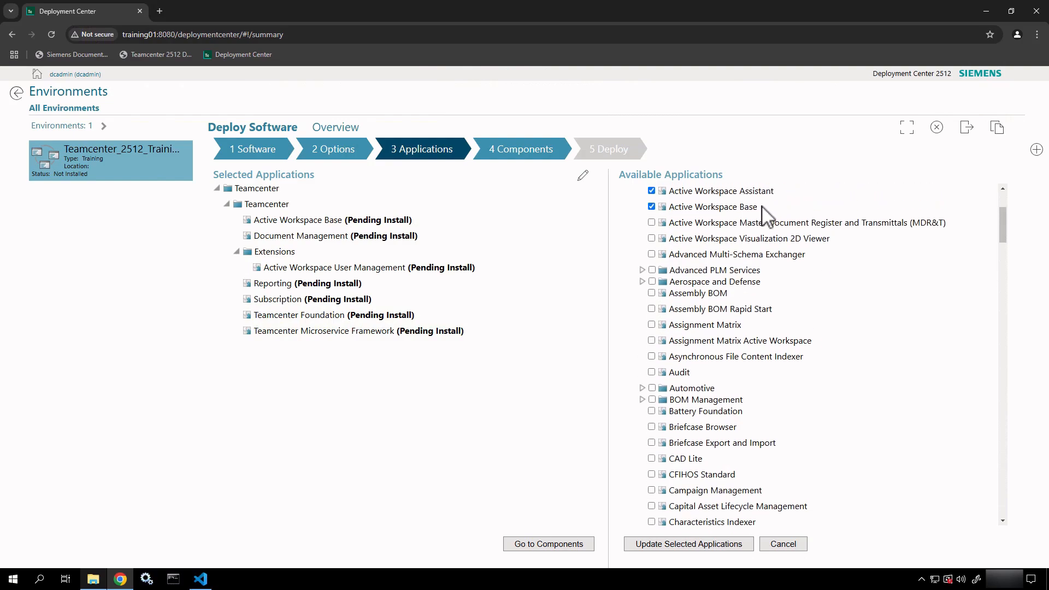
{"action": "left_click_drag", "start_coordinate": [762, 206], "coordinate": [812, 206]}
{"action": "scroll", "coordinate": [724, 239], "scroll_direction": "down", "scroll_amount": 3}
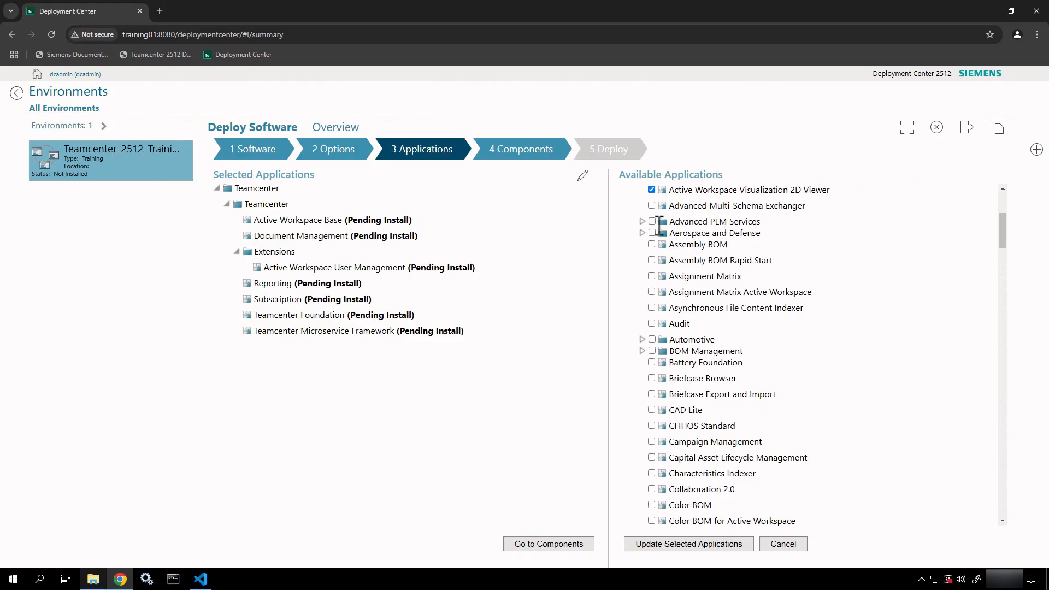
{"action": "left_click", "coordinate": [642, 221]}
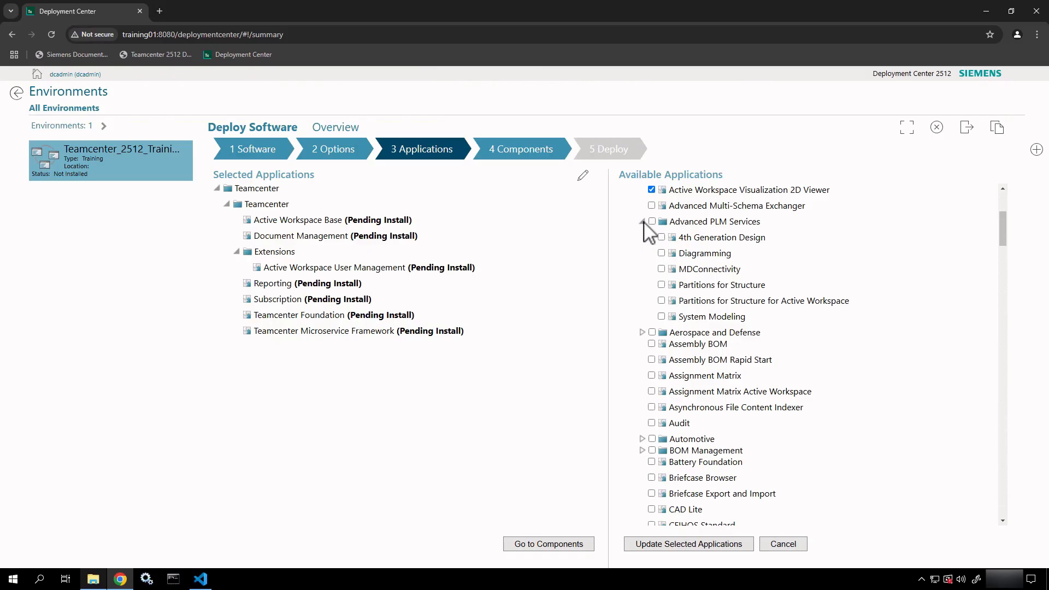
{"action": "left_click", "coordinate": [642, 221]}
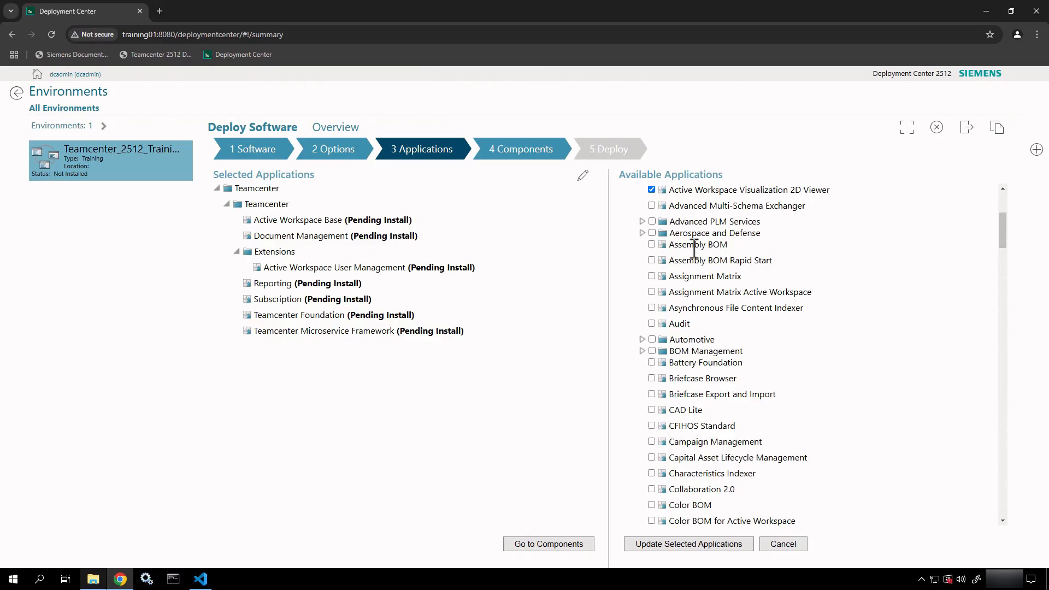
{"action": "left_click", "coordinate": [651, 245]}
Expand Enterprise Knowledge Foundation and Engineering Process Management to confirm Change Management is ticked.
{"action": "scroll", "coordinate": [806, 341], "scroll_direction": "down", "scroll_amount": 2}
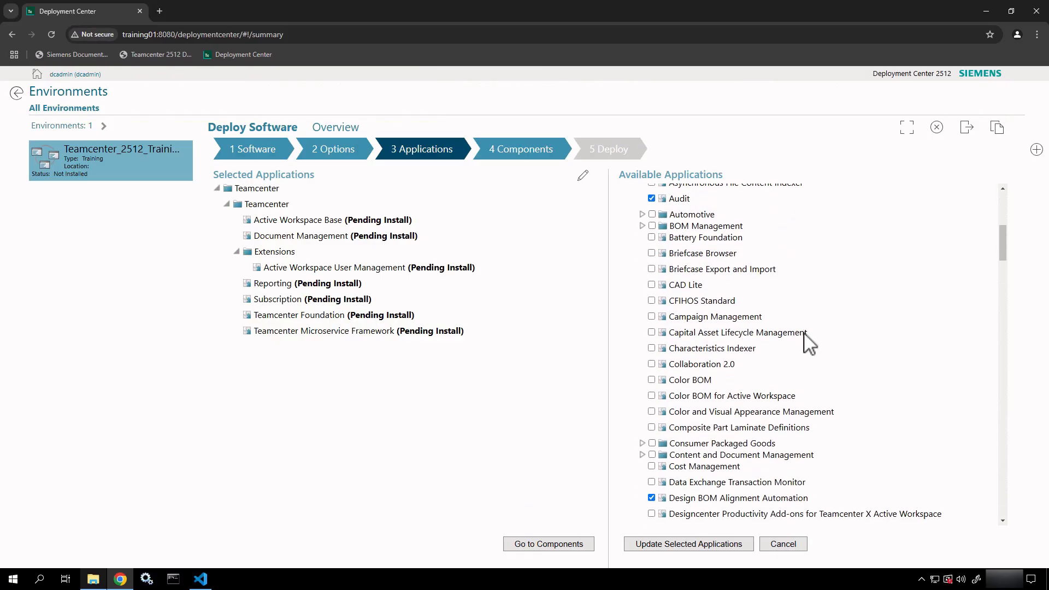
{"action": "left_click", "coordinate": [643, 225]}
{"action": "left_click", "coordinate": [642, 226]}
{"action": "scroll", "coordinate": [694, 378], "scroll_direction": "down", "scroll_amount": 3}
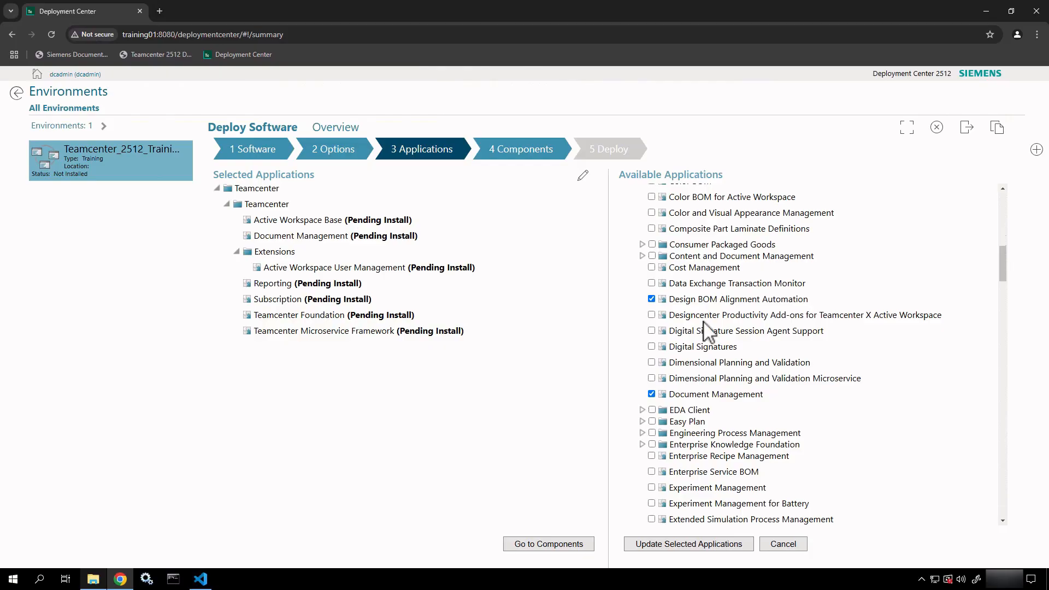
{"action": "scroll", "coordinate": [704, 325], "scroll_direction": "down", "scroll_amount": 2}
{"action": "scroll", "coordinate": [703, 325], "scroll_direction": "down", "scroll_amount": 3}
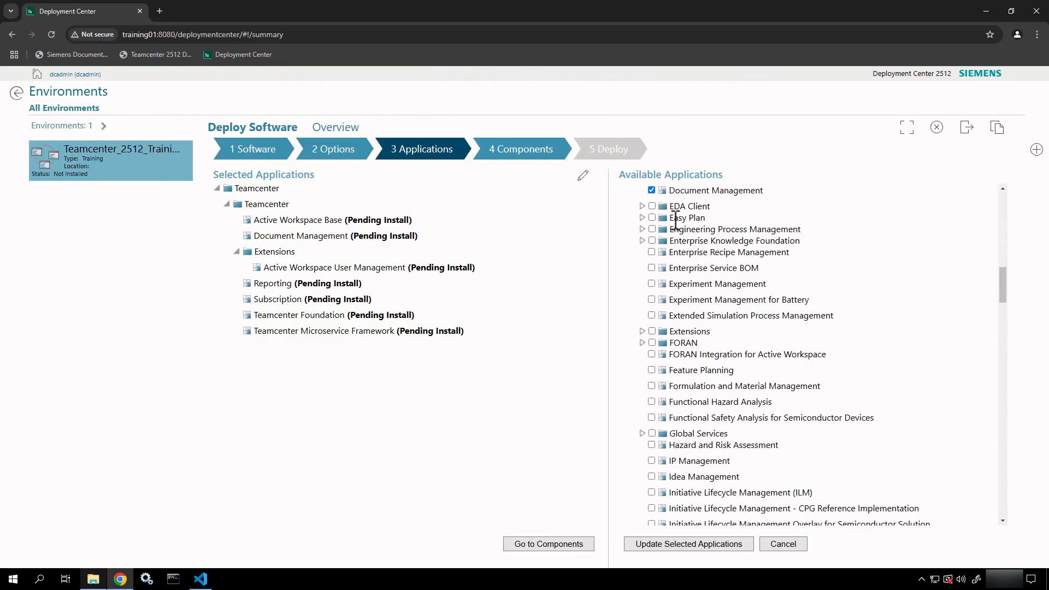
{"action": "left_click", "coordinate": [642, 241]}
{"action": "left_click", "coordinate": [643, 230]}
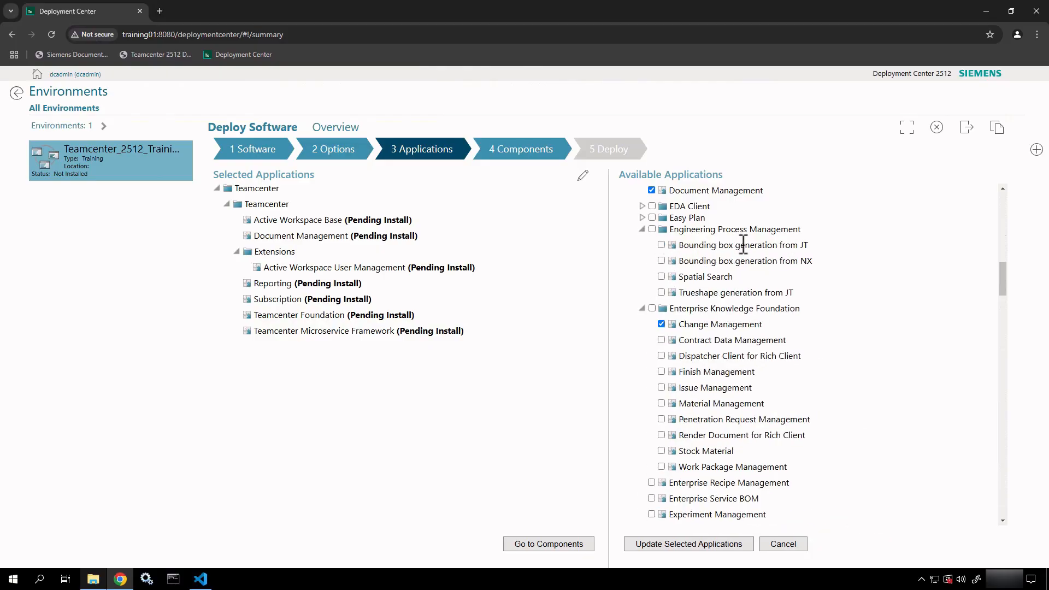
{"action": "scroll", "coordinate": [748, 336], "scroll_direction": "down", "scroll_amount": 3}
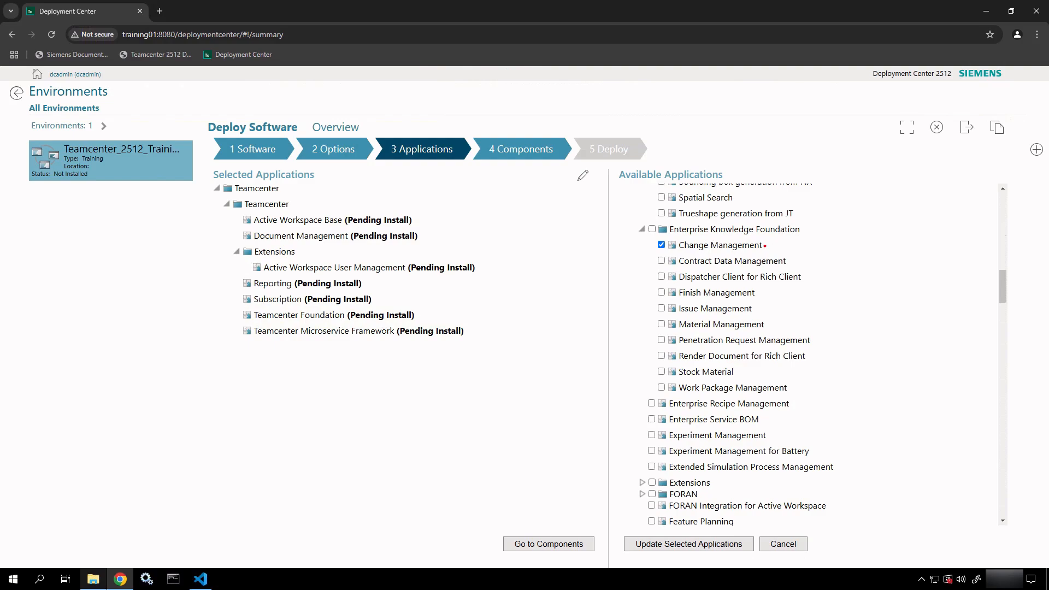
{"action": "left_click_drag", "start_coordinate": [764, 247], "coordinate": [818, 238], "text": "ctrl+shift"}
Find 'Change' on the page, step to the Change Management match, then close the find bar.
{"action": "key", "text": "ctrl+f"}
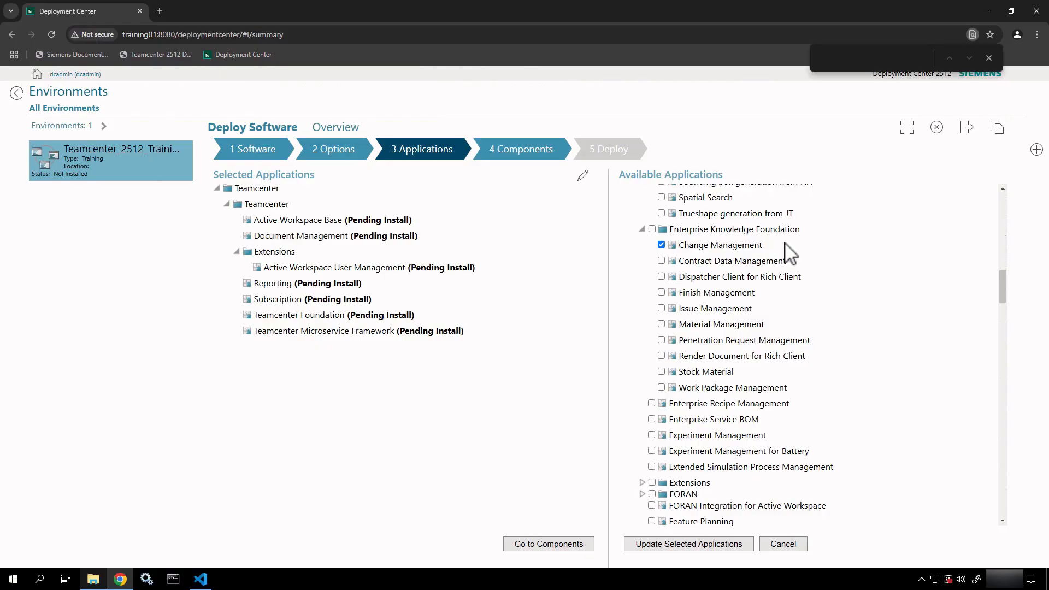
{"action": "type", "text": "Change"}
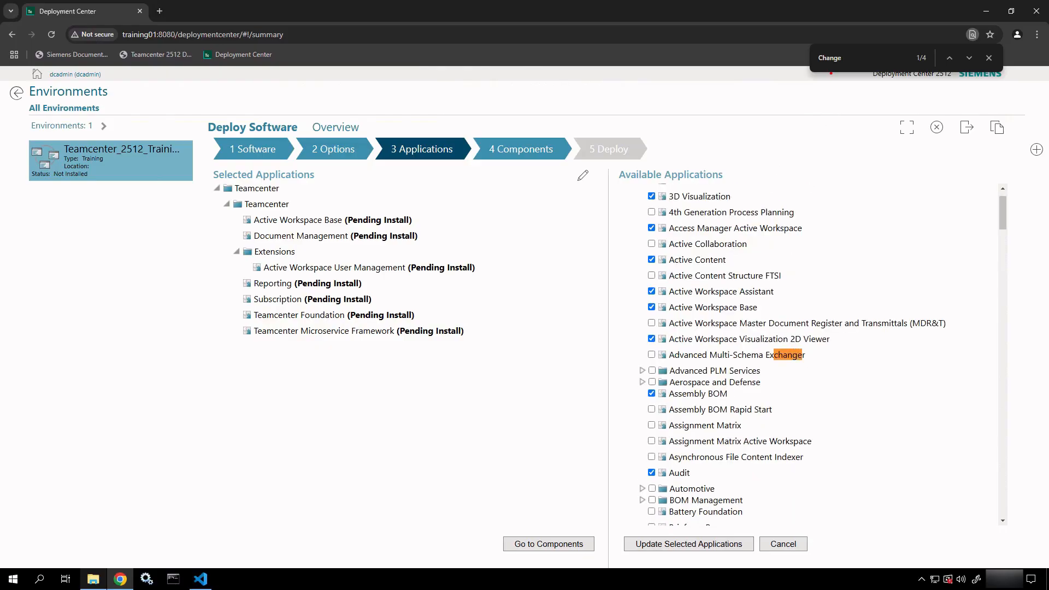
{"action": "left_click", "coordinate": [968, 56]}
{"action": "left_click", "coordinate": [969, 57]}
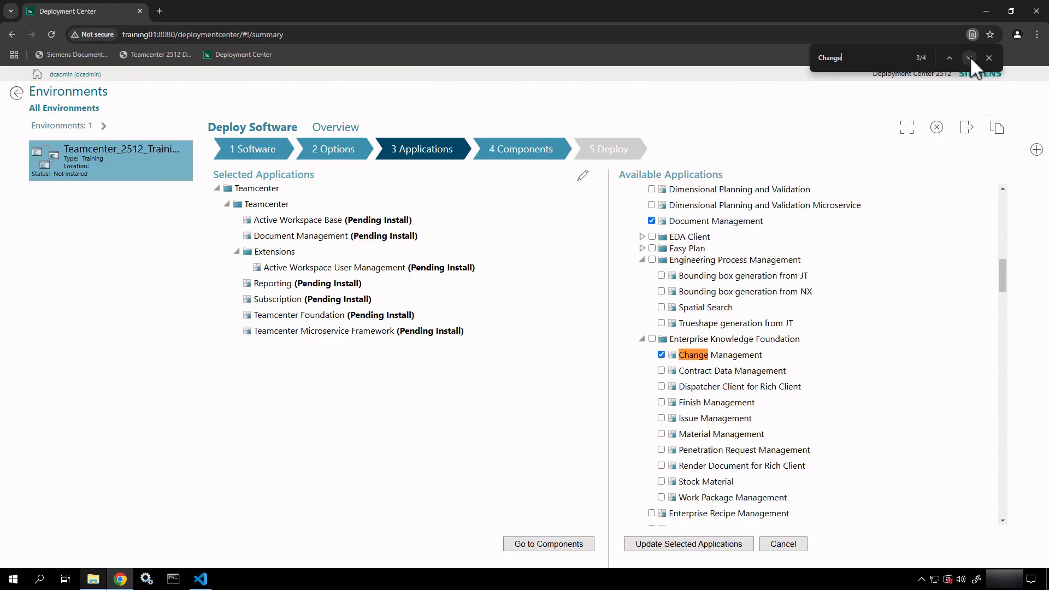
{"action": "left_click", "coordinate": [969, 57]}
{"action": "left_click", "coordinate": [969, 56]}
{"action": "left_click", "coordinate": [969, 57]}
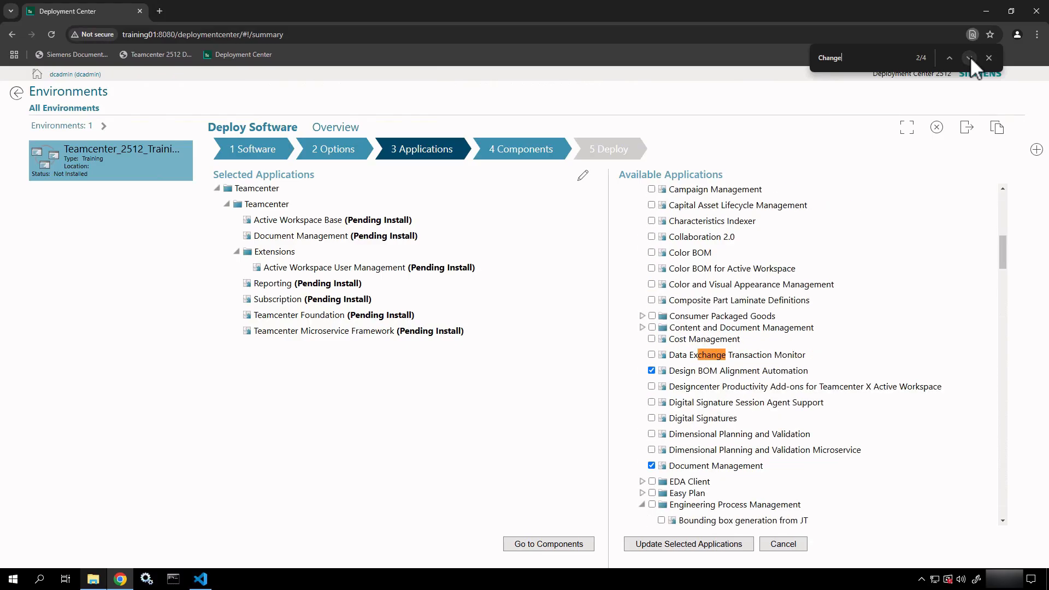
{"action": "left_click", "coordinate": [968, 57]}
{"action": "scroll", "coordinate": [790, 322], "scroll_direction": "down", "scroll_amount": 2}
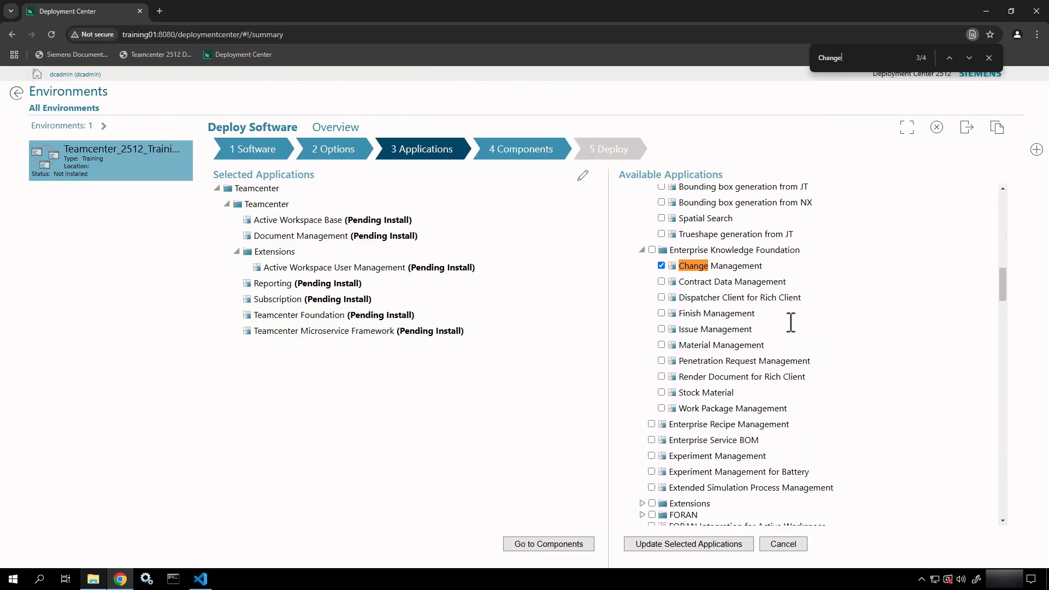
{"action": "left_click", "coordinate": [988, 58]}
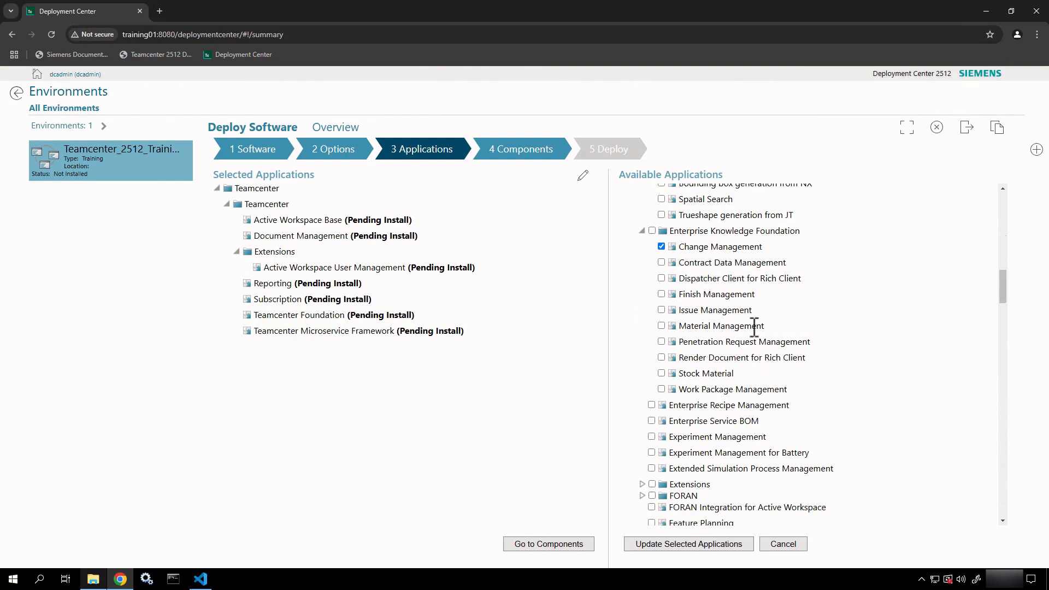
Expand Extensions and scroll through Formulation and Material Management to MBSE Integrations, all unchecked.
{"action": "scroll", "coordinate": [753, 328], "scroll_direction": "down", "scroll_amount": 3}
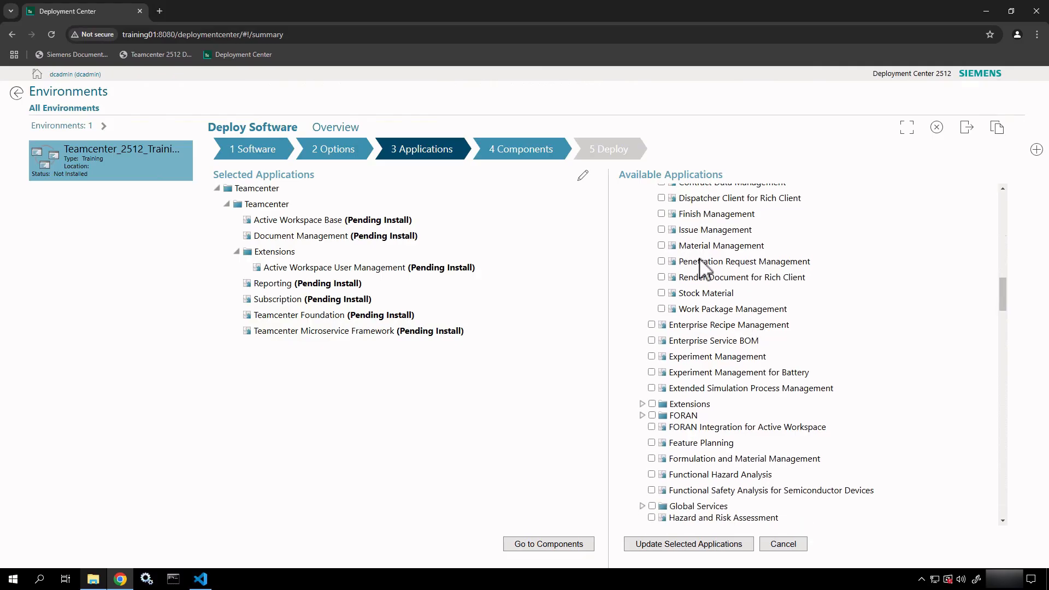
{"action": "scroll", "coordinate": [705, 268], "scroll_direction": "down", "scroll_amount": 4}
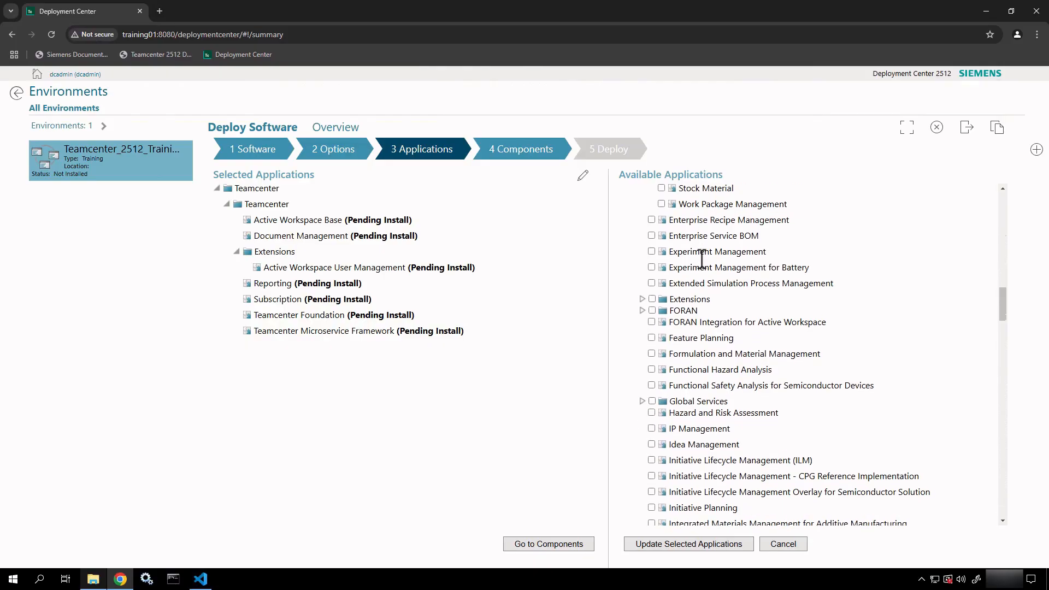
{"action": "scroll", "coordinate": [702, 268], "scroll_direction": "down", "scroll_amount": 3}
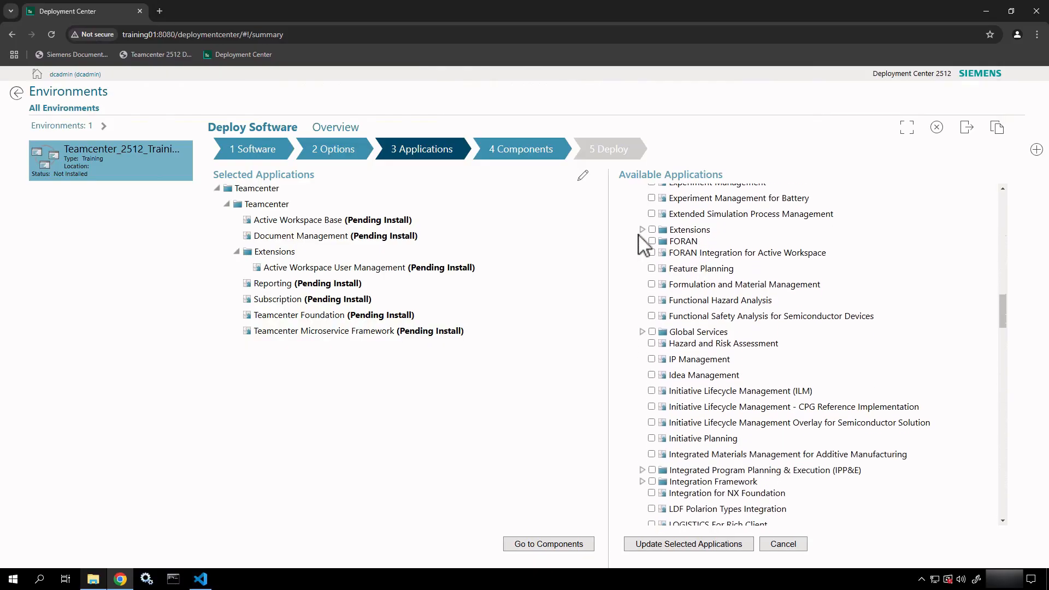
{"action": "left_click", "coordinate": [642, 229]}
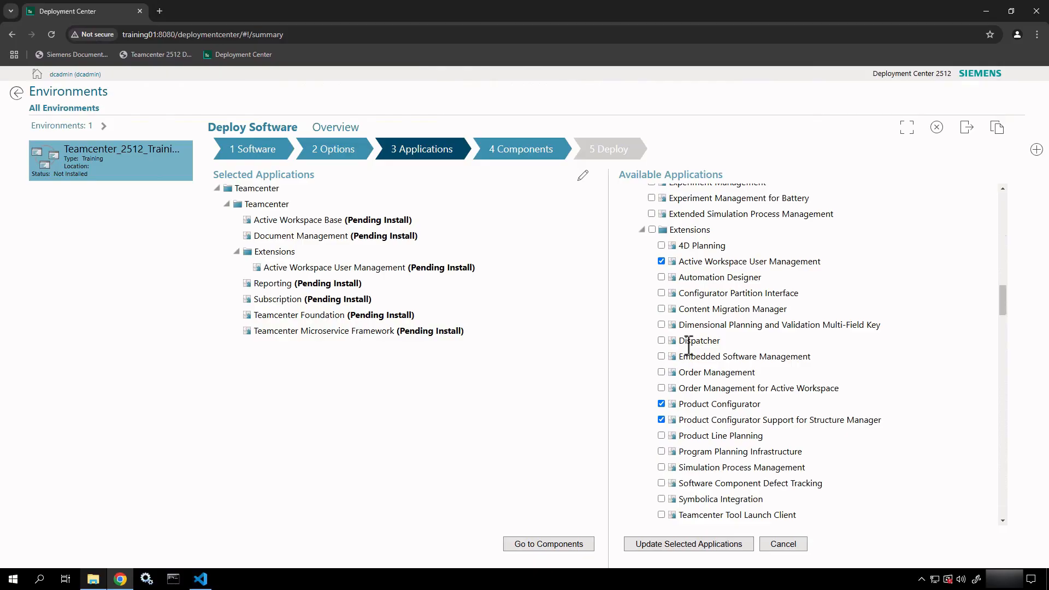
{"action": "scroll", "coordinate": [688, 344], "scroll_direction": "down", "scroll_amount": 5}
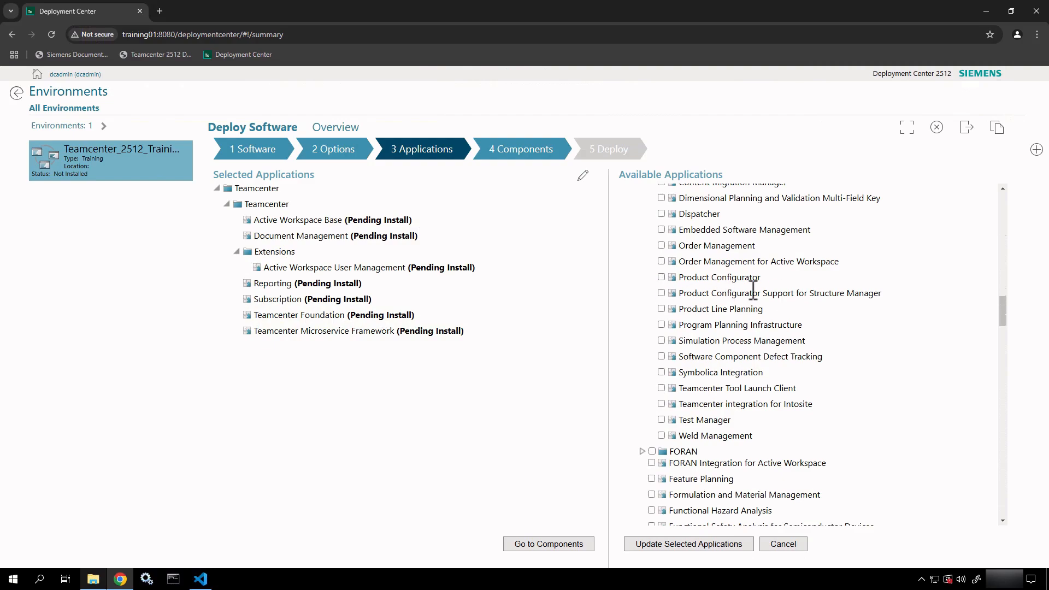
{"action": "scroll", "coordinate": [752, 290], "scroll_direction": "down", "scroll_amount": 1}
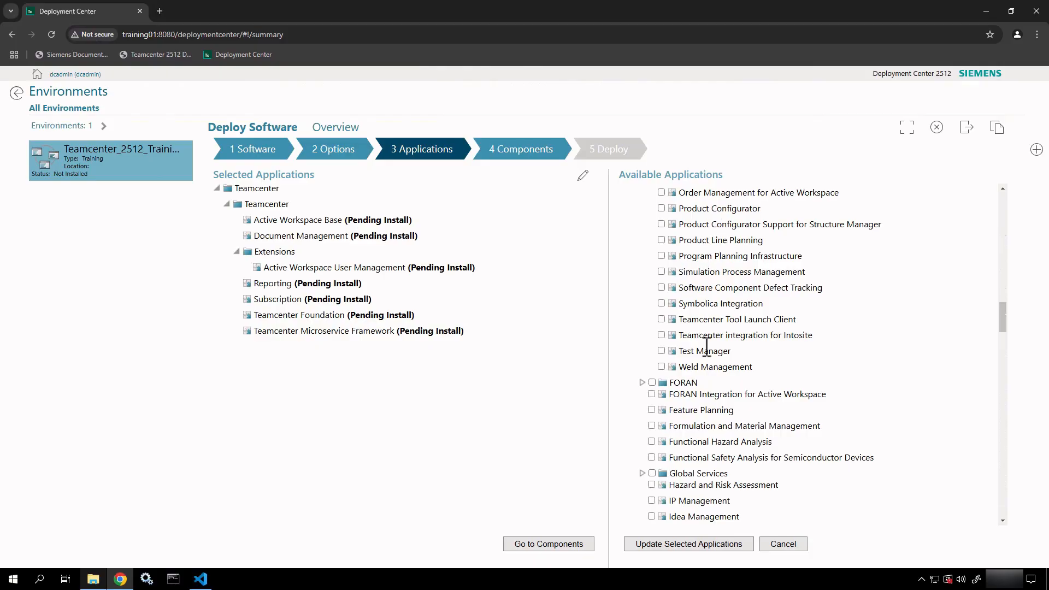
{"action": "scroll", "coordinate": [705, 347], "scroll_direction": "down", "scroll_amount": 1}
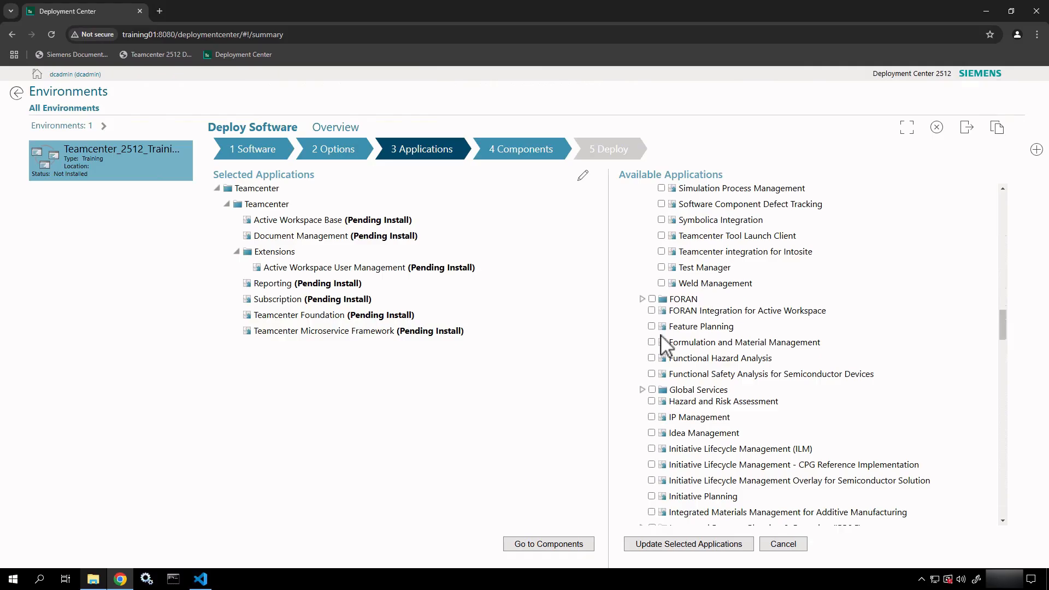
{"action": "scroll", "coordinate": [675, 402], "scroll_direction": "down", "scroll_amount": 2}
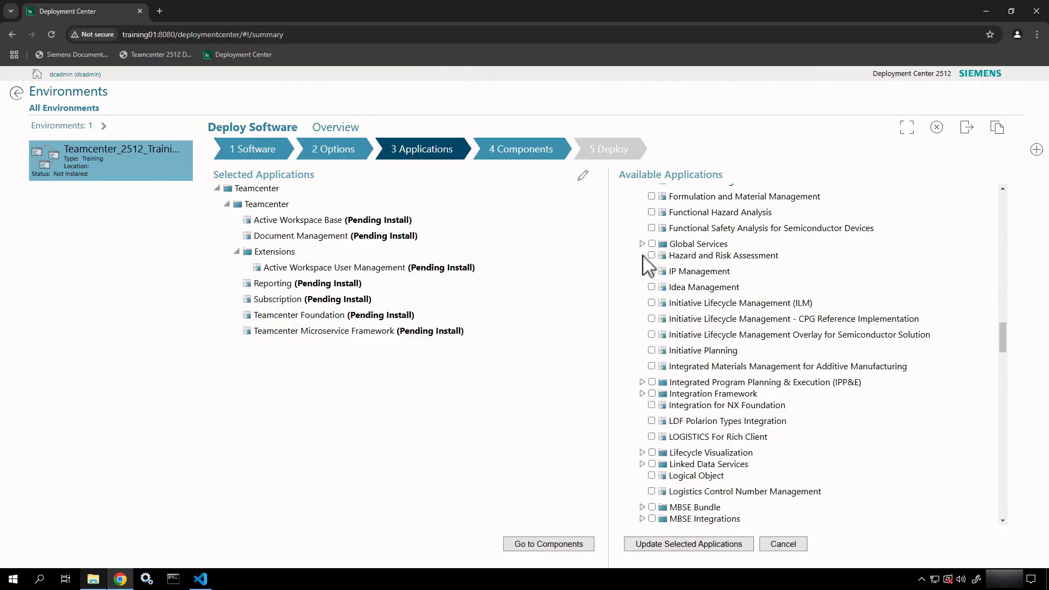
Expand the Global Services, Integration Framework, IPP&E and Lifecycle Visualization groups.
{"action": "left_click", "coordinate": [643, 243]}
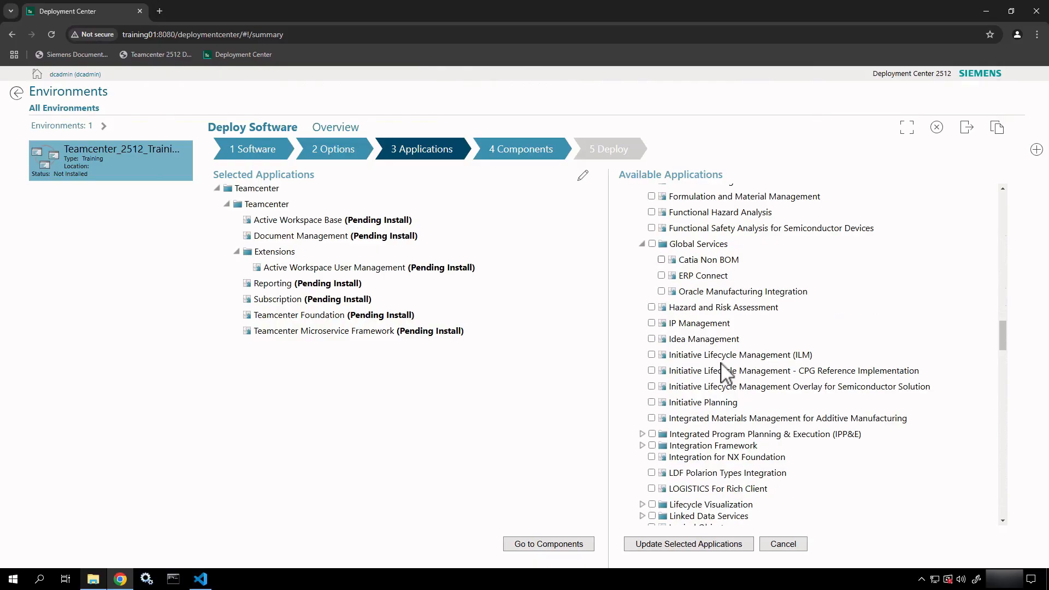
{"action": "scroll", "coordinate": [726, 372], "scroll_direction": "down", "scroll_amount": 3}
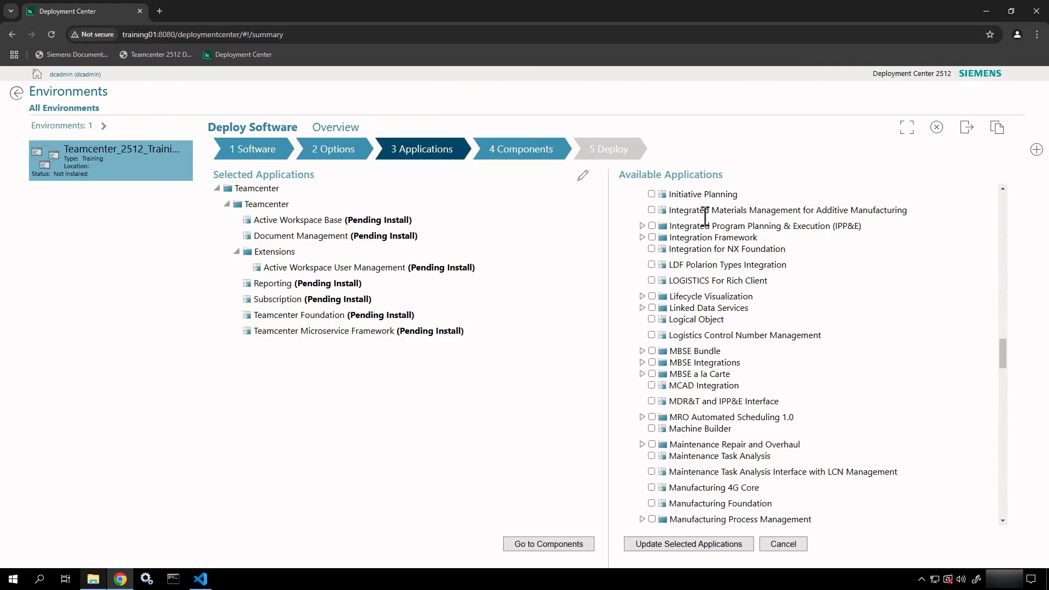
{"action": "left_click", "coordinate": [643, 238]}
{"action": "left_click", "coordinate": [642, 226]}
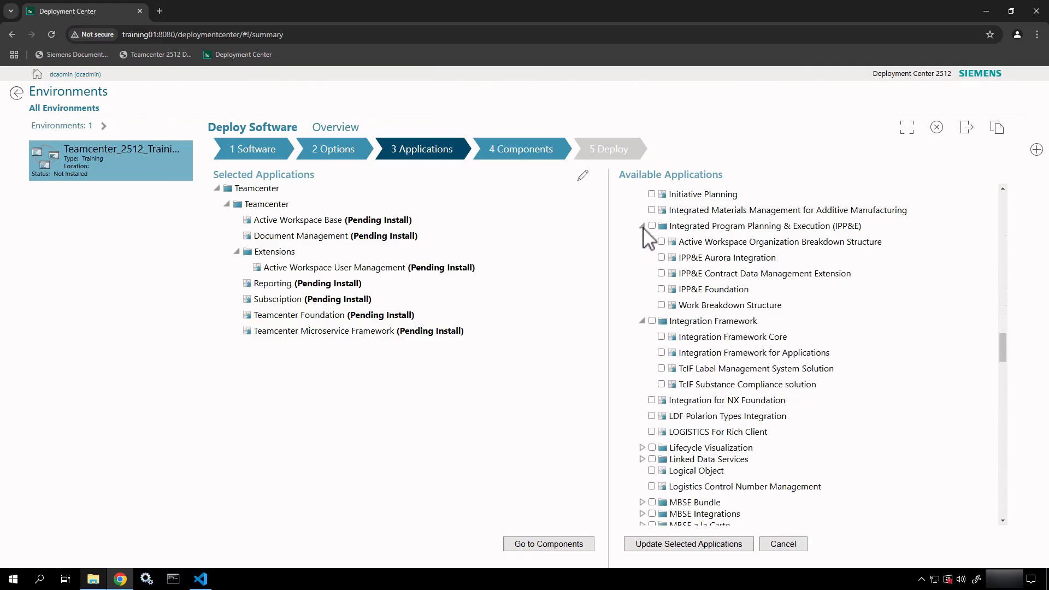
{"action": "scroll", "coordinate": [646, 237], "scroll_direction": "down", "scroll_amount": 3}
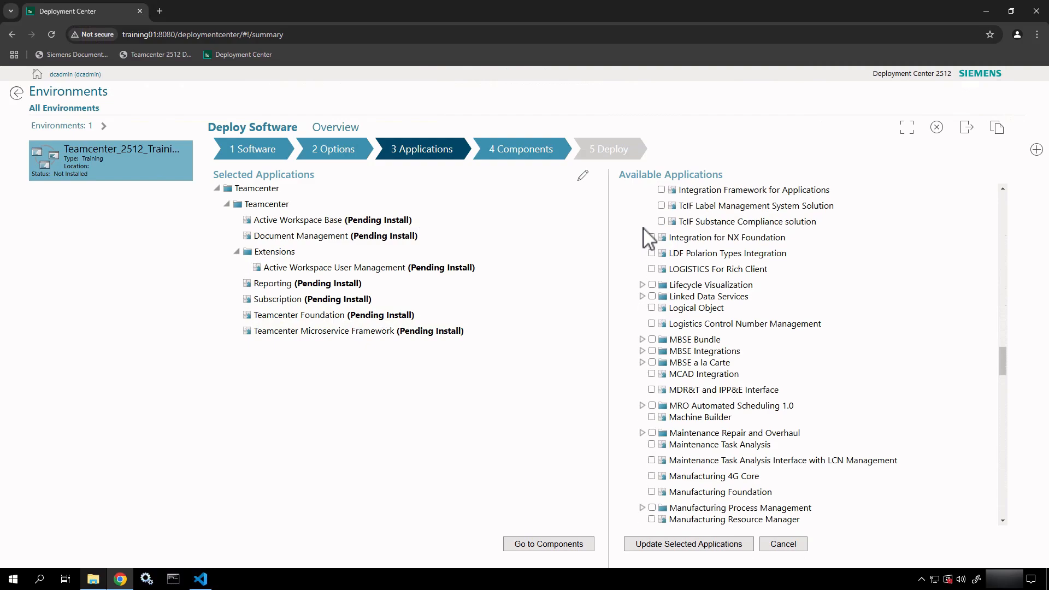
{"action": "left_click", "coordinate": [642, 285]}
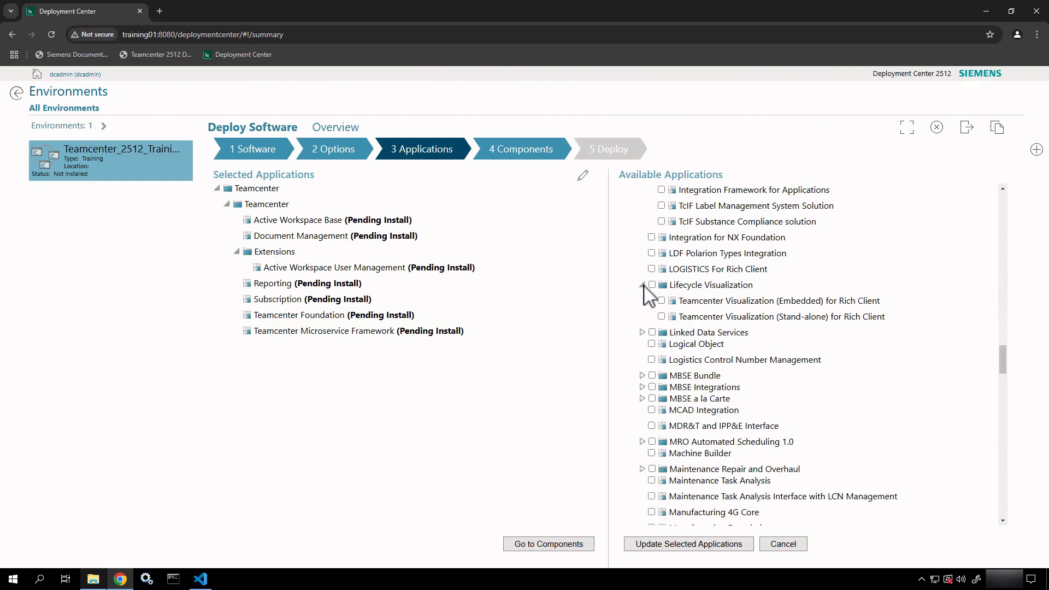
{"action": "scroll", "coordinate": [644, 289], "scroll_direction": "down", "scroll_amount": 1}
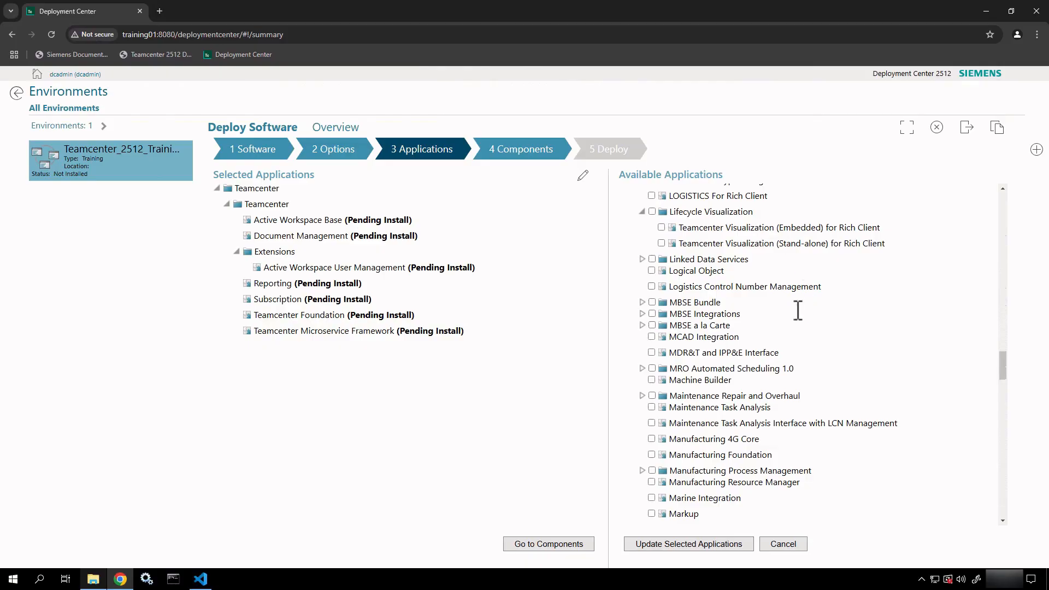
{"action": "scroll", "coordinate": [797, 325], "scroll_direction": "down", "scroll_amount": 2}
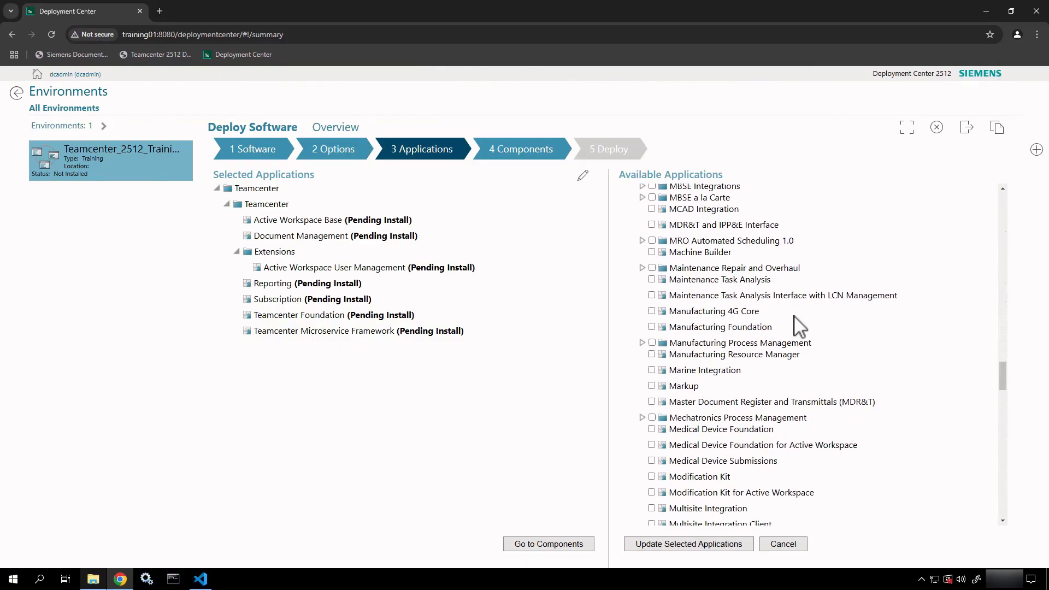
{"action": "scroll", "coordinate": [798, 326], "scroll_direction": "down", "scroll_amount": 1}
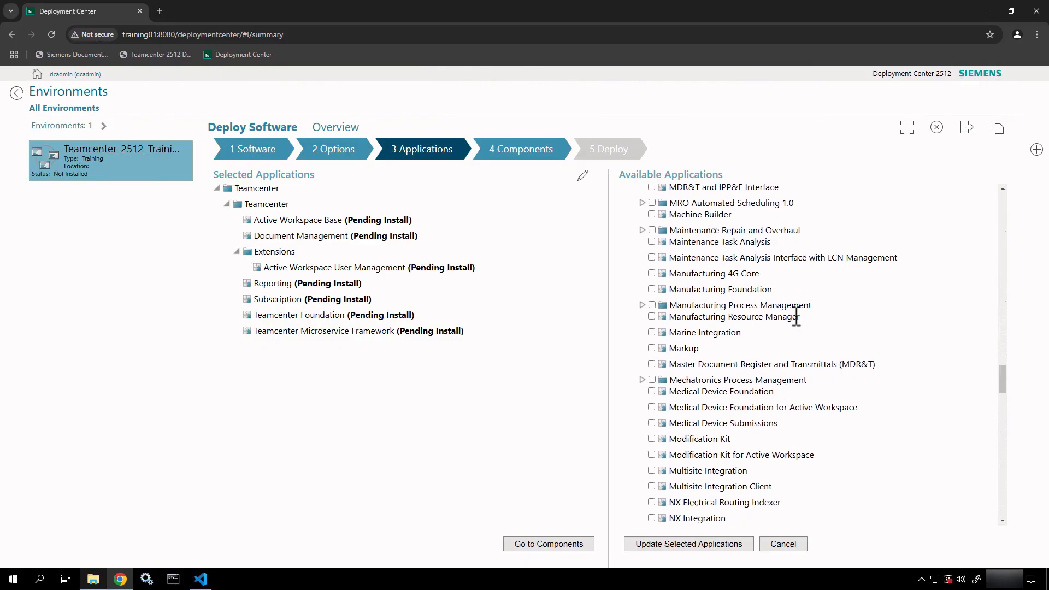
{"action": "scroll", "coordinate": [795, 317], "scroll_direction": "down", "scroll_amount": 2}
{"action": "scroll", "coordinate": [796, 315], "scroll_direction": "down", "scroll_amount": 3}
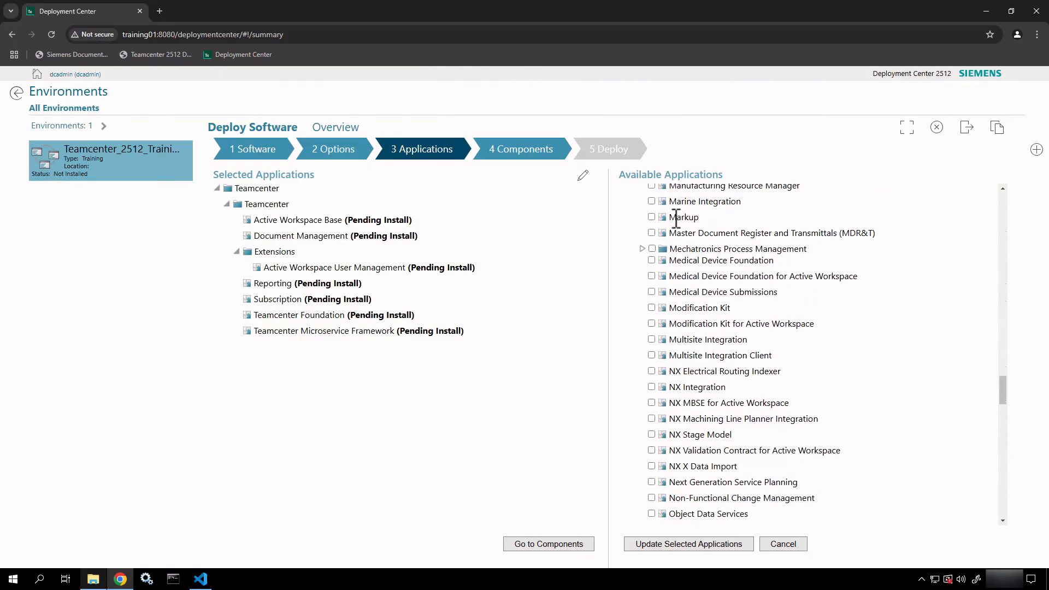
Mark Markup for installation and, under PLM Base, deselect Product Configurator Service.
{"action": "left_click", "coordinate": [652, 217]}
{"action": "scroll", "coordinate": [701, 358], "scroll_direction": "down", "scroll_amount": 3}
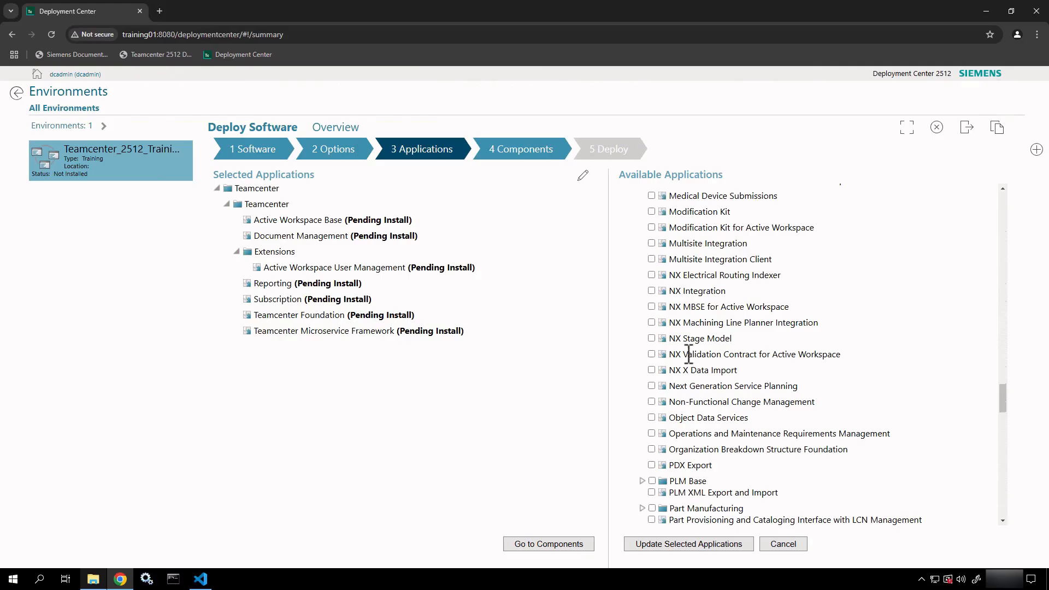
{"action": "scroll", "coordinate": [691, 363], "scroll_direction": "down", "scroll_amount": 5}
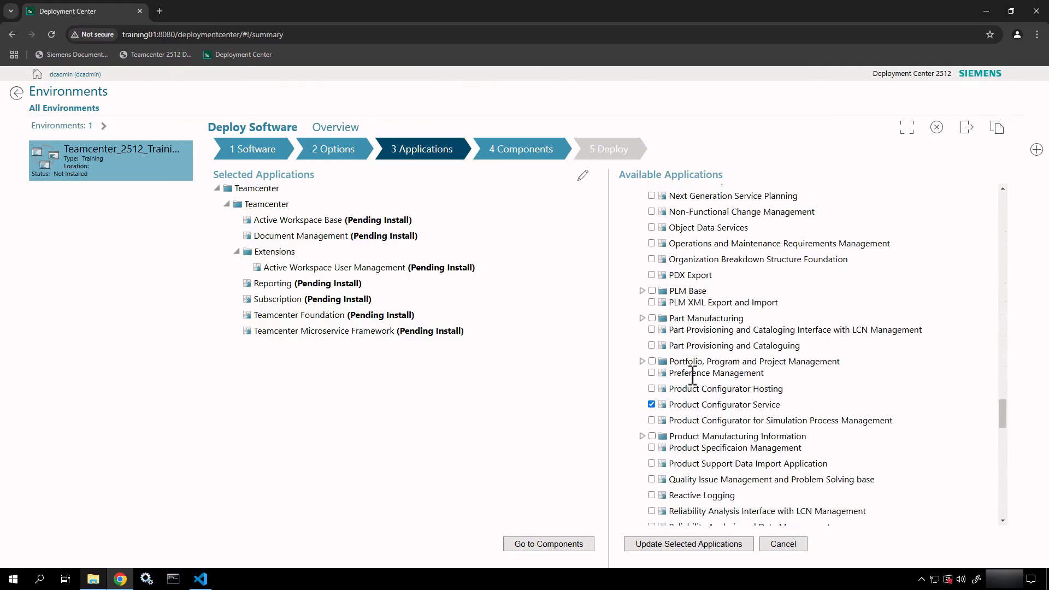
{"action": "left_click", "coordinate": [642, 279]}
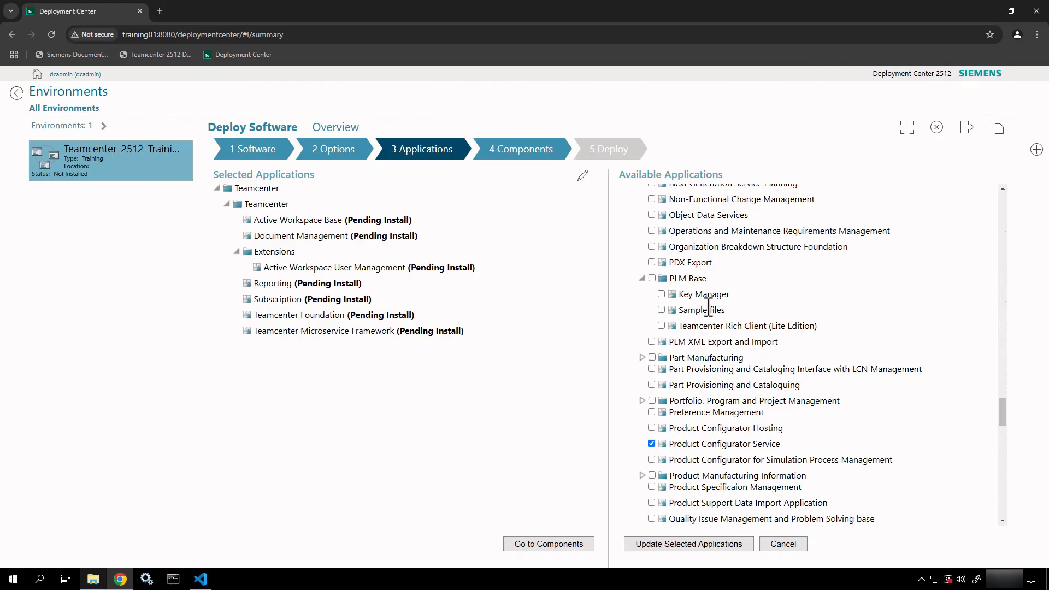
{"action": "scroll", "coordinate": [724, 345], "scroll_direction": "down", "scroll_amount": 3}
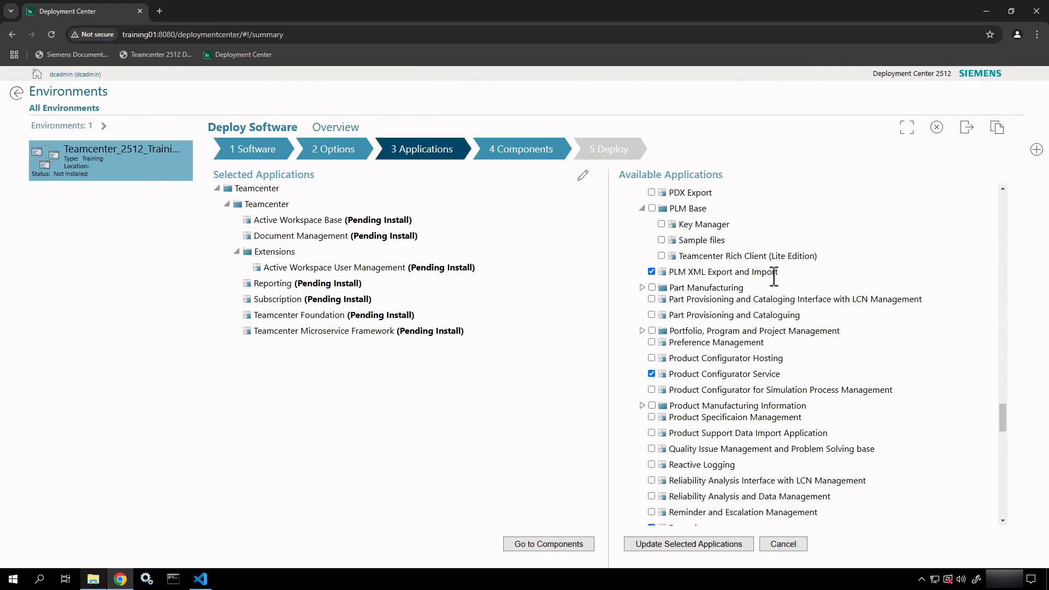
{"action": "scroll", "coordinate": [771, 275], "scroll_direction": "down", "scroll_amount": 2}
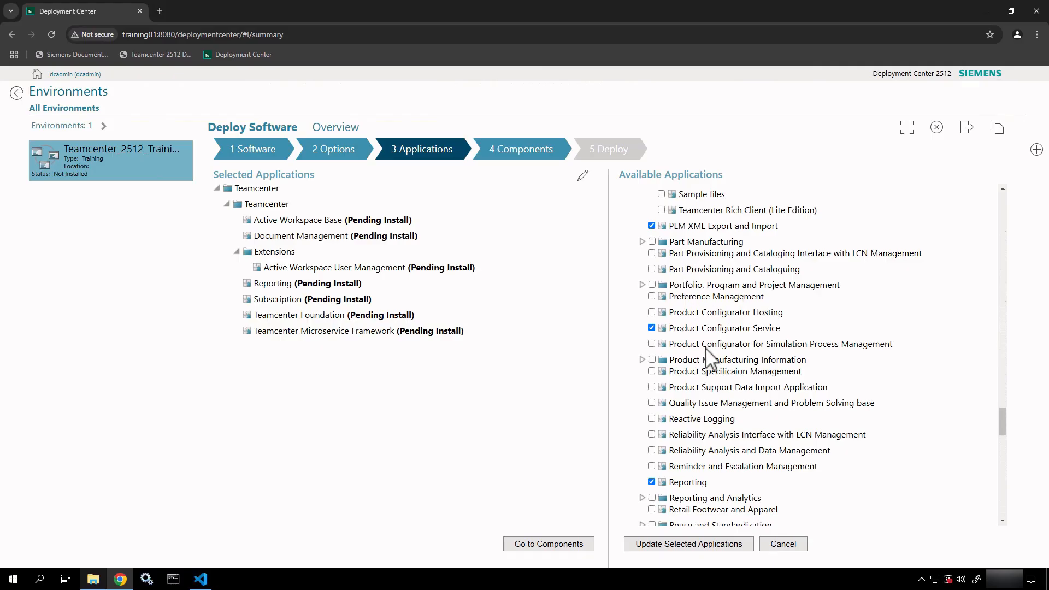
{"action": "left_click", "coordinate": [652, 329]}
Review the rest of the list through Usage BOM, Visualization Extension and Workflow, then scroll back up.
{"action": "scroll", "coordinate": [767, 418], "scroll_direction": "down", "scroll_amount": 2}
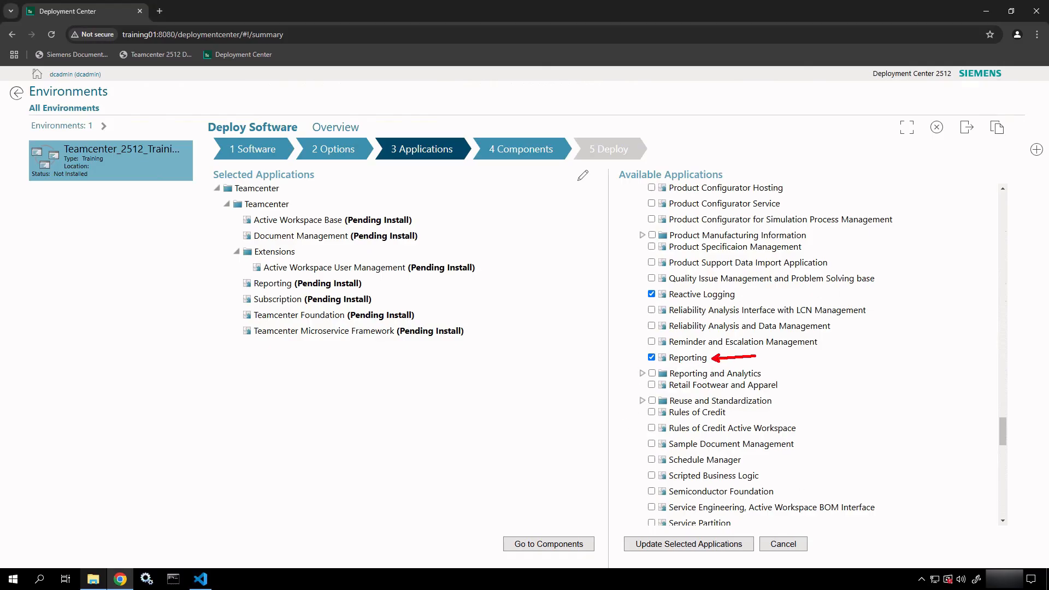
{"action": "scroll", "coordinate": [776, 363], "scroll_direction": "down", "scroll_amount": 3}
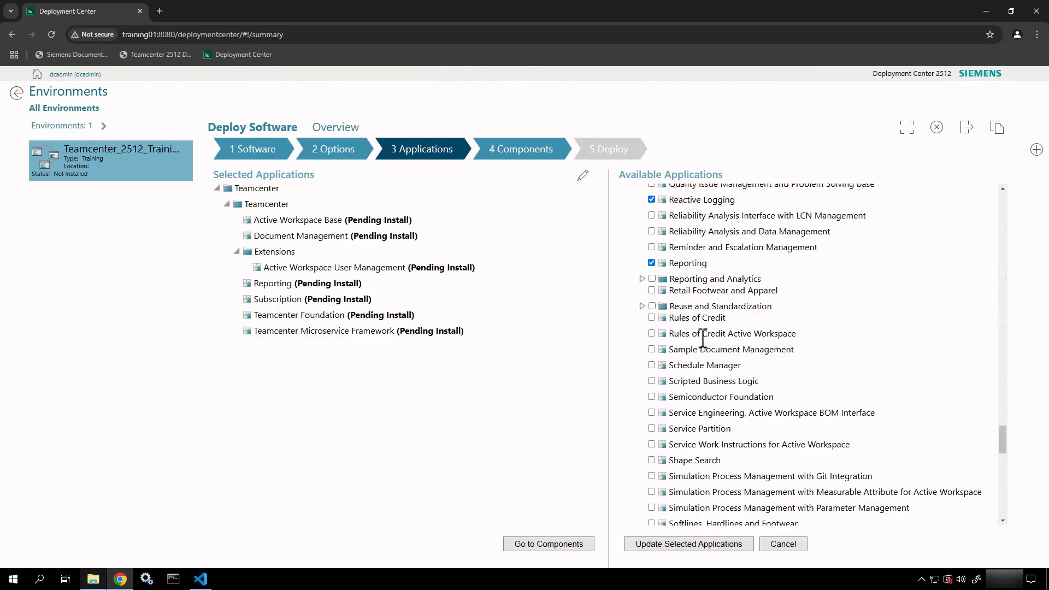
{"action": "scroll", "coordinate": [705, 349], "scroll_direction": "down", "scroll_amount": 3}
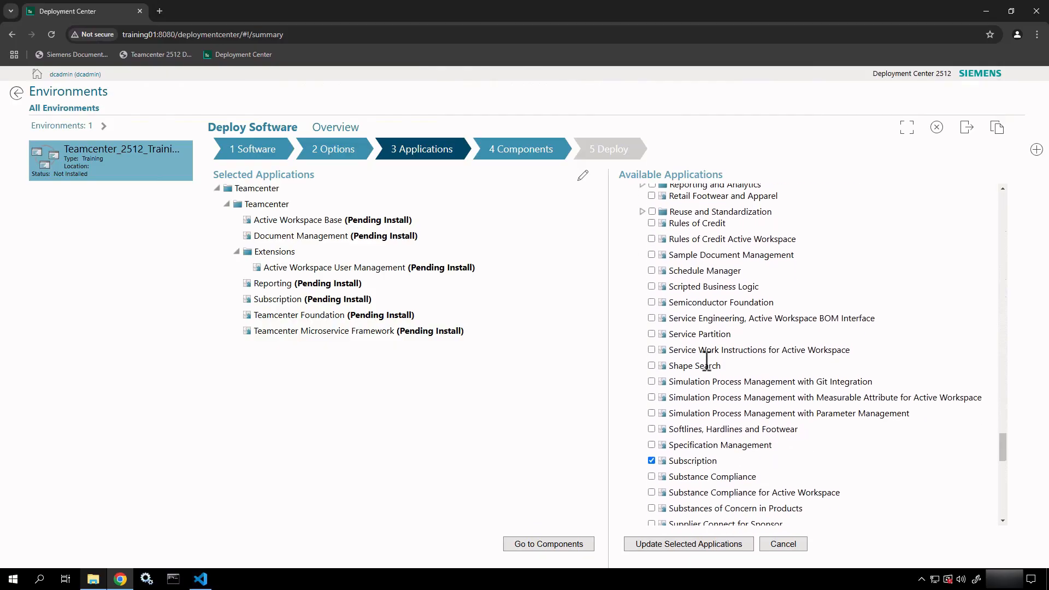
{"action": "scroll", "coordinate": [698, 384], "scroll_direction": "down", "scroll_amount": 1}
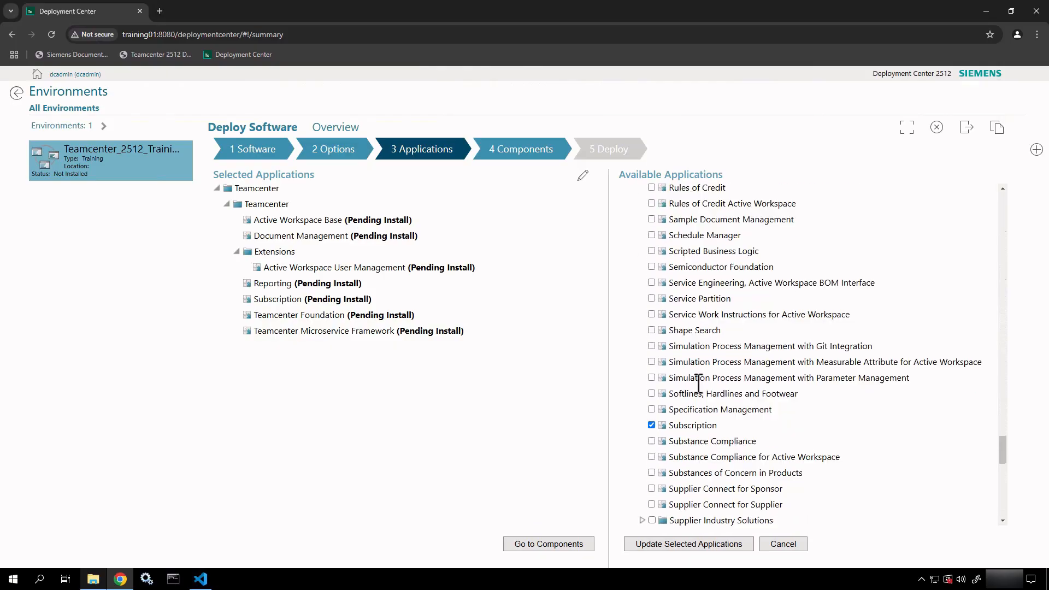
{"action": "scroll", "coordinate": [698, 384], "scroll_direction": "down", "scroll_amount": 7}
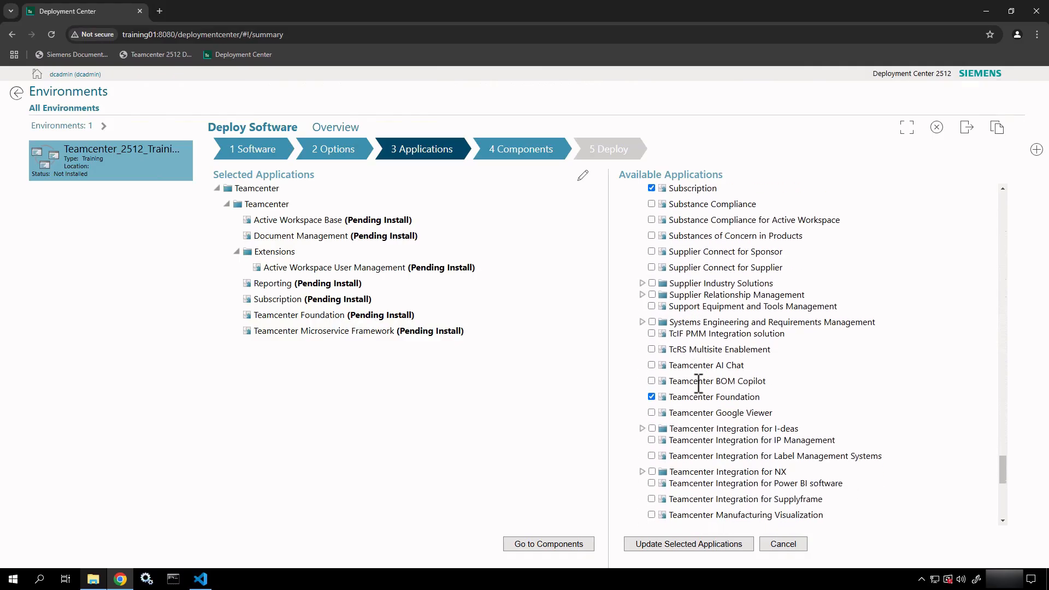
{"action": "scroll", "coordinate": [698, 384], "scroll_direction": "down", "scroll_amount": 4}
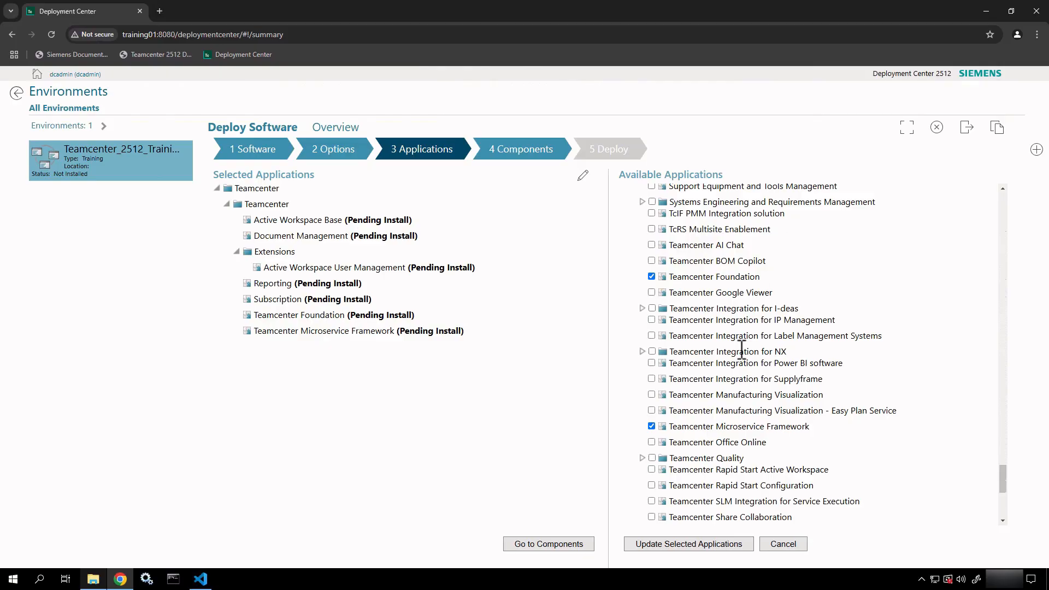
{"action": "scroll", "coordinate": [740, 352], "scroll_direction": "down", "scroll_amount": 3}
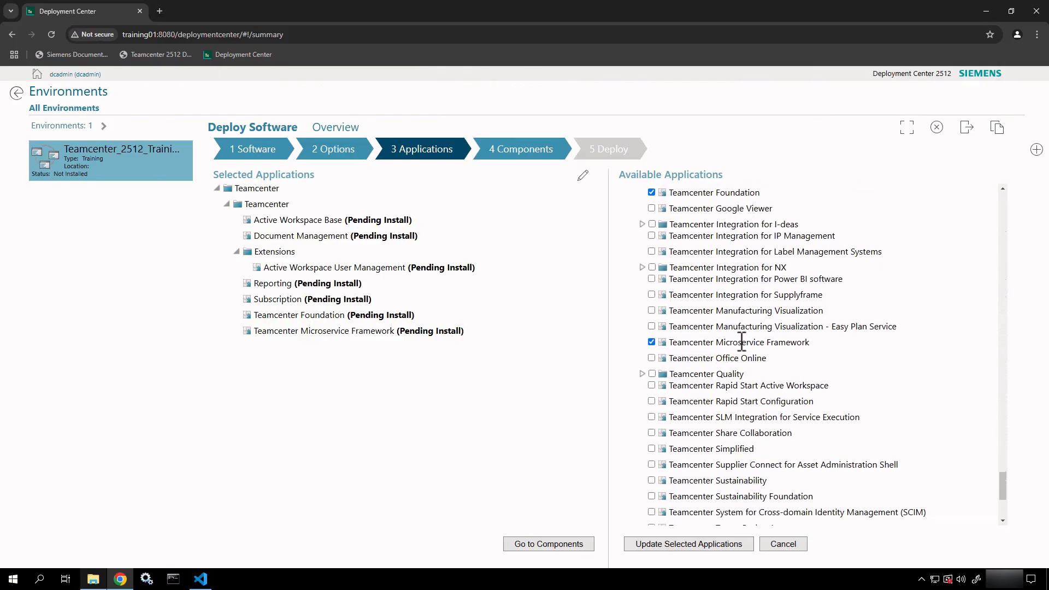
{"action": "mouse_move", "coordinate": [644, 335]}
{"action": "left_mouse_down"}
{"action": "mouse_move", "coordinate": [776, 359]}
{"action": "mouse_move", "coordinate": [834, 352]}
{"action": "left_mouse_up"}
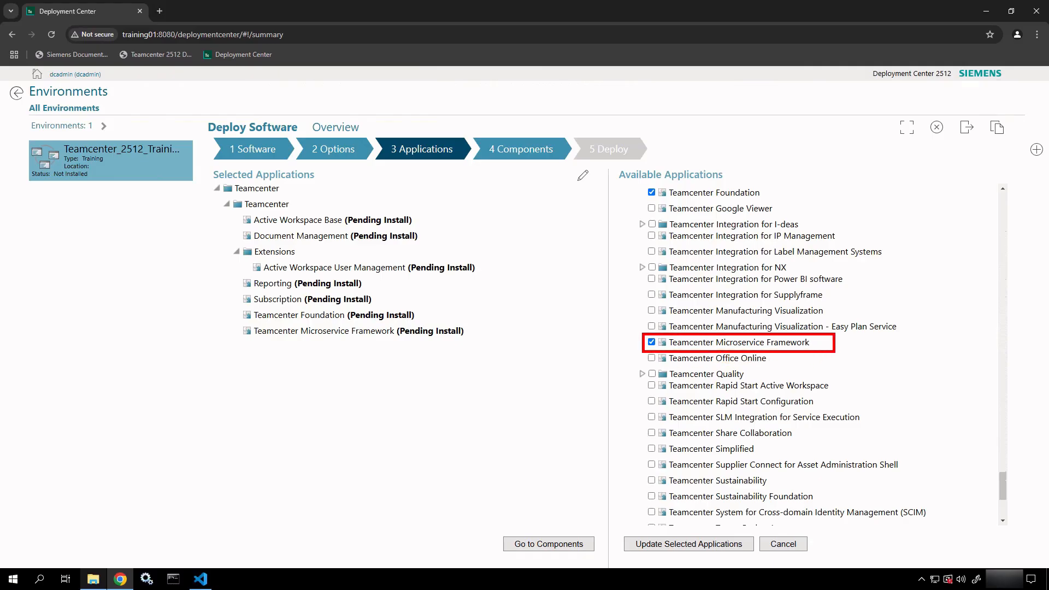
{"action": "key", "text": "Escape"}
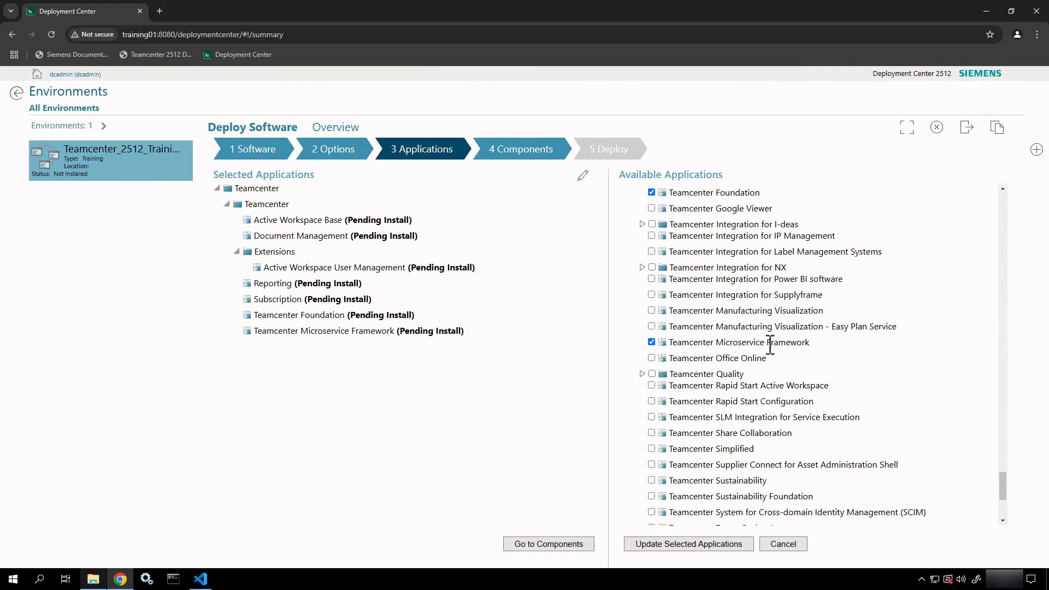
{"action": "scroll", "coordinate": [770, 345], "scroll_direction": "down", "scroll_amount": 4}
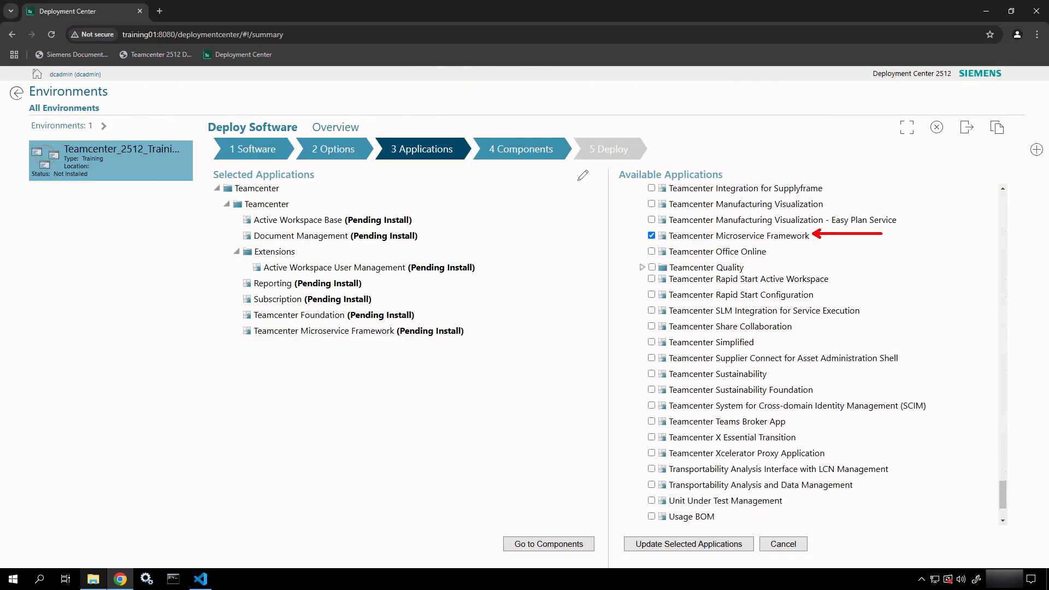
{"action": "scroll", "coordinate": [881, 241], "scroll_direction": "down", "scroll_amount": 2}
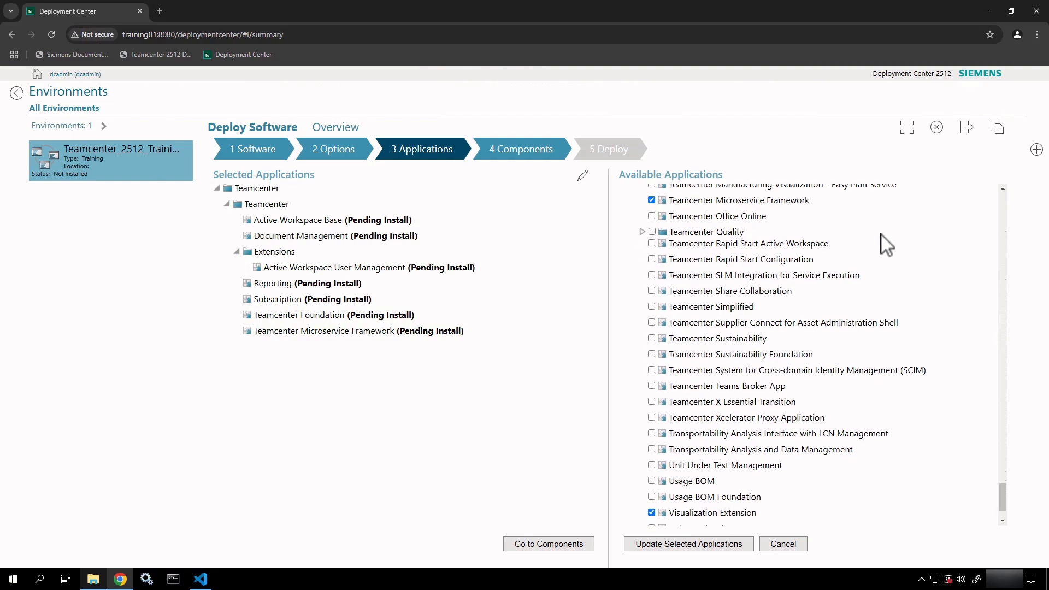
{"action": "scroll", "coordinate": [884, 243], "scroll_direction": "down", "scroll_amount": 1}
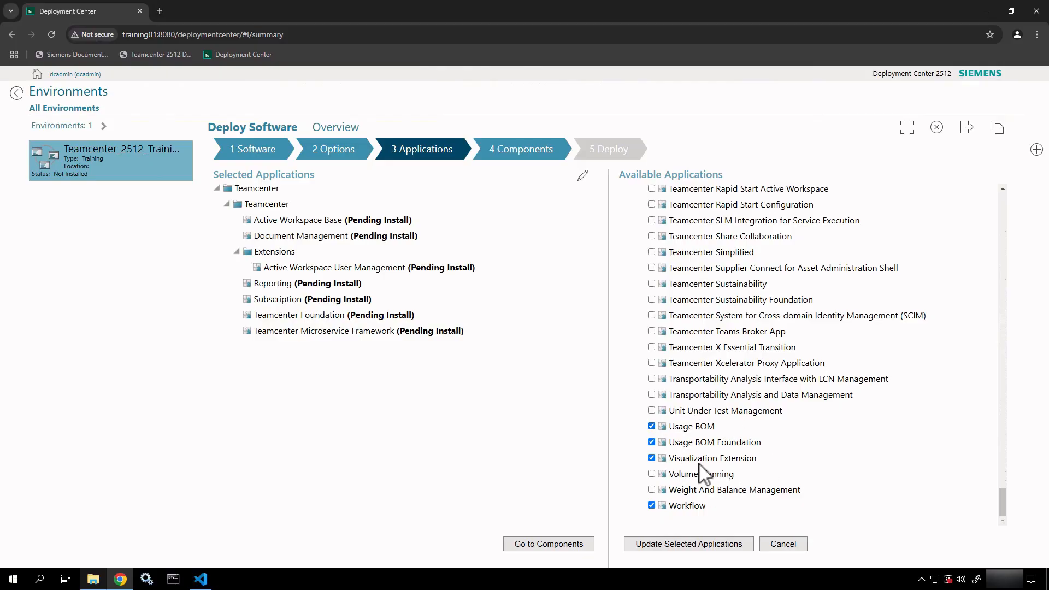
{"action": "scroll", "coordinate": [762, 384], "scroll_direction": "up", "scroll_amount": 20}
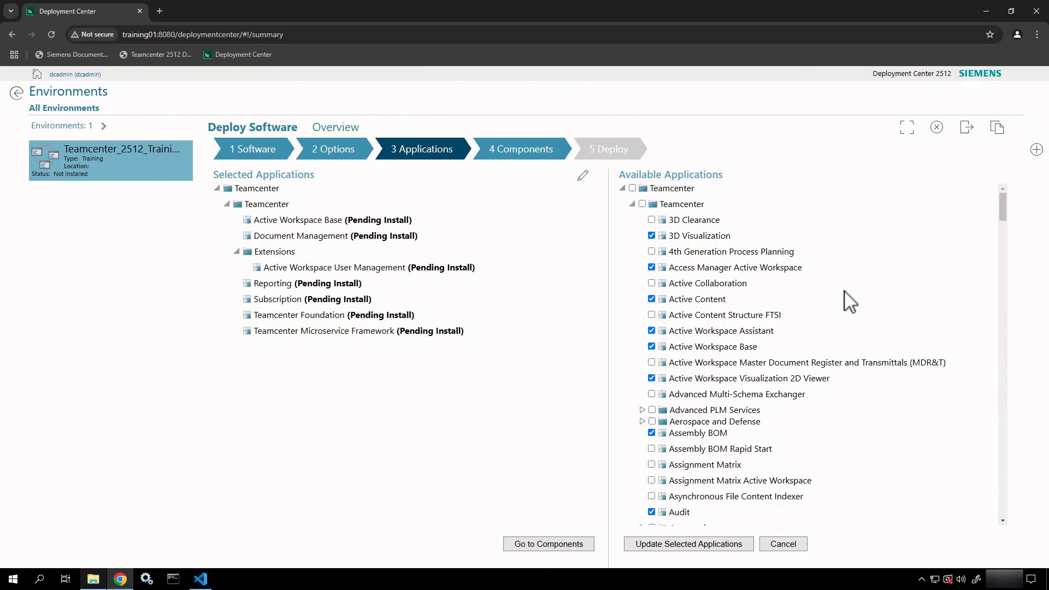
Search the page for 'Prefer' and mark Preference Management for installation.
{"action": "key", "text": "ctrl+f"}
{"action": "type", "text": "Prefer"}
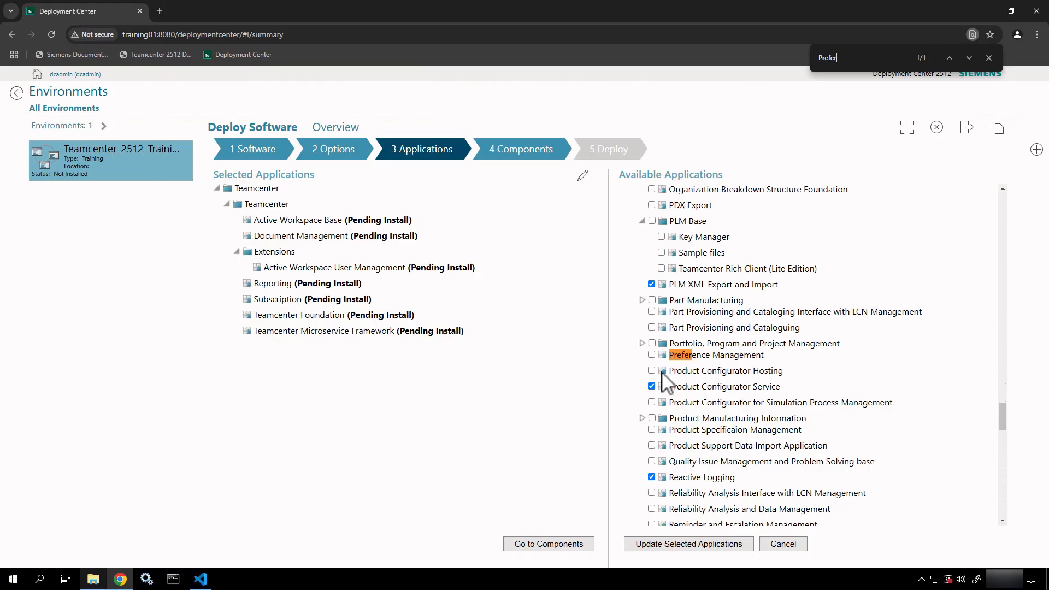
{"action": "left_click", "coordinate": [651, 355]}
Look up Workflow and Query on the page, then apply the updated application selection.
{"action": "key", "text": "ctrl+f"}
{"action": "type", "text": "Workflow"}
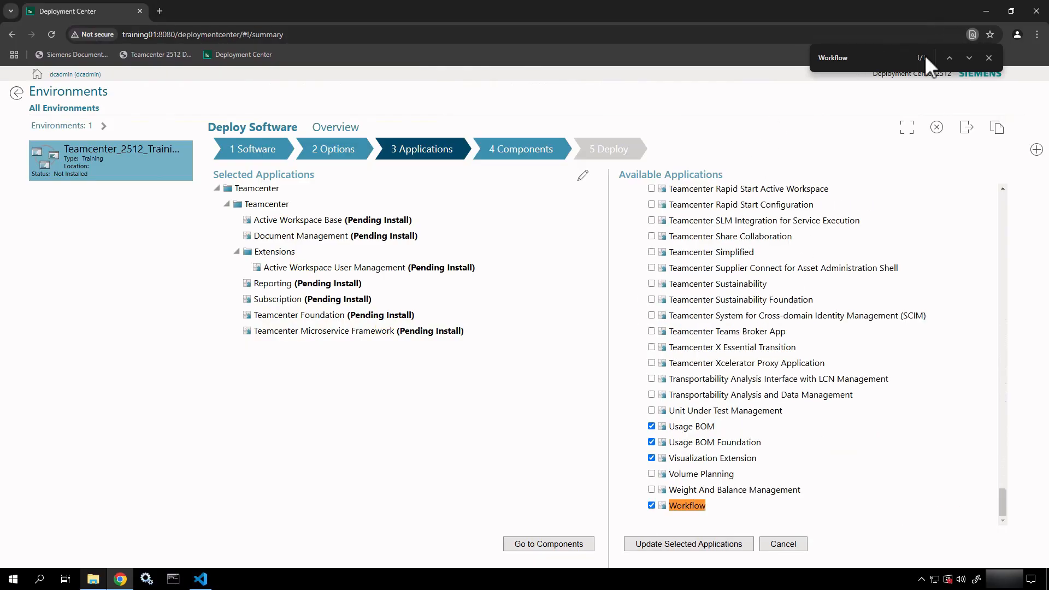
{"action": "left_click_drag", "start_coordinate": [865, 60], "coordinate": [811, 60]}
{"action": "type", "text": "Query"}
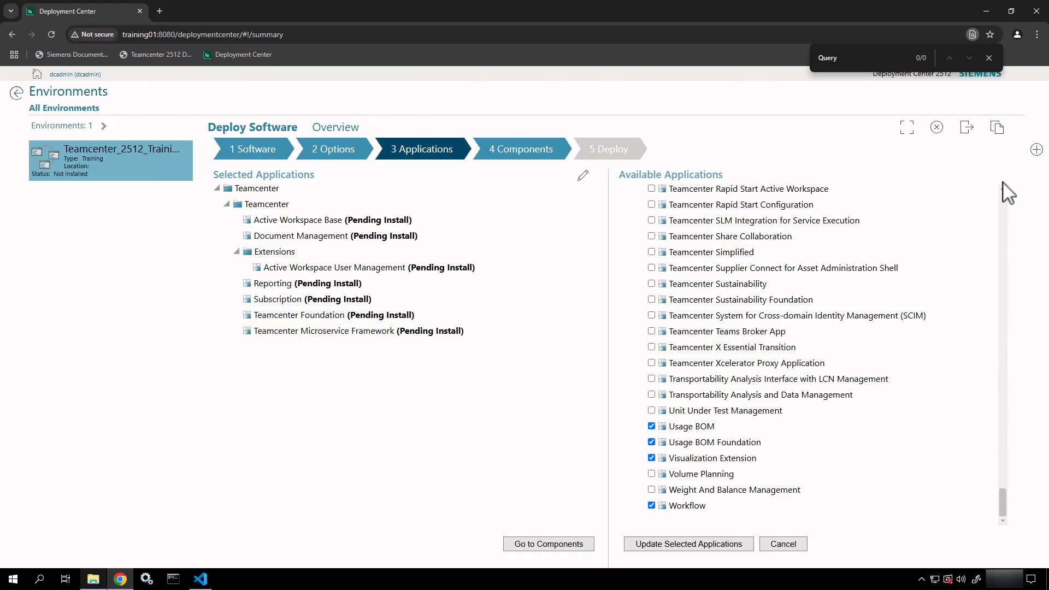
{"action": "left_click", "coordinate": [677, 552]}
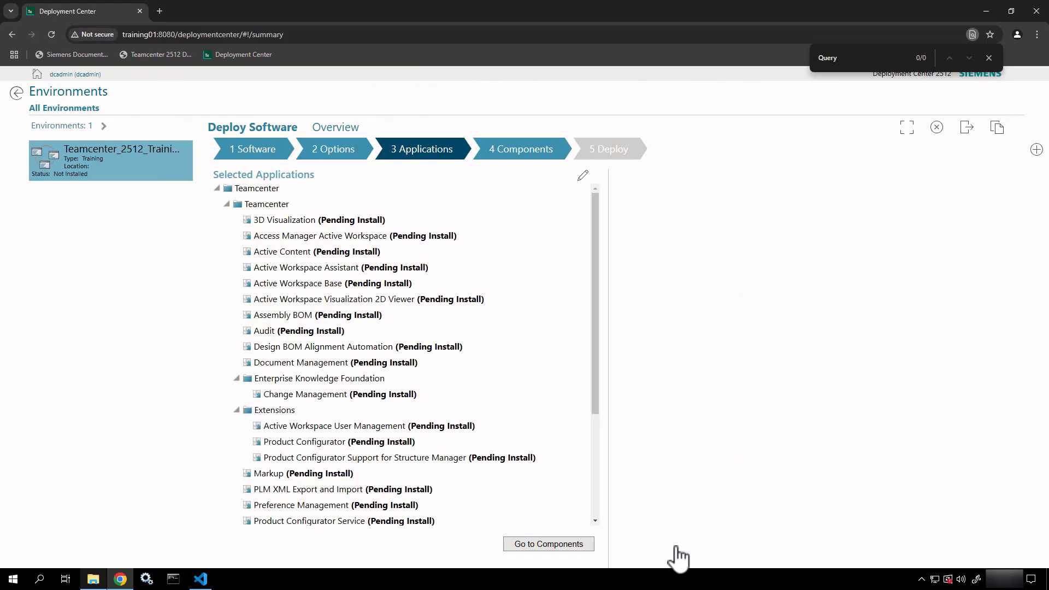
Scroll the Selected Applications to review new Pending Install entries like Usage BOM and Workflow.
{"action": "scroll", "coordinate": [425, 426], "scroll_direction": "down", "scroll_amount": 3}
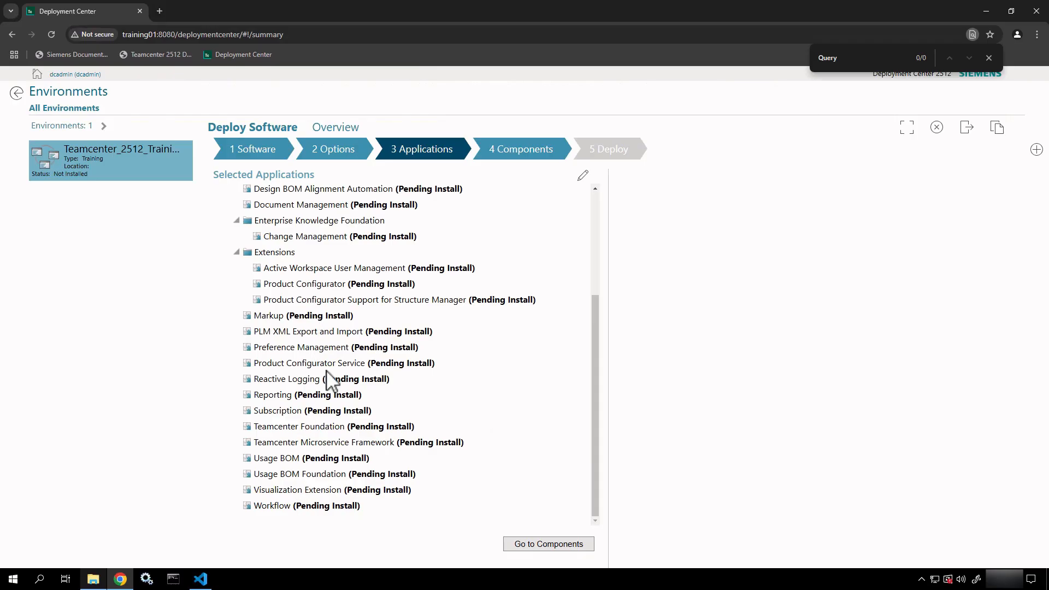
{"action": "scroll", "coordinate": [369, 267], "scroll_direction": "up", "scroll_amount": 3}
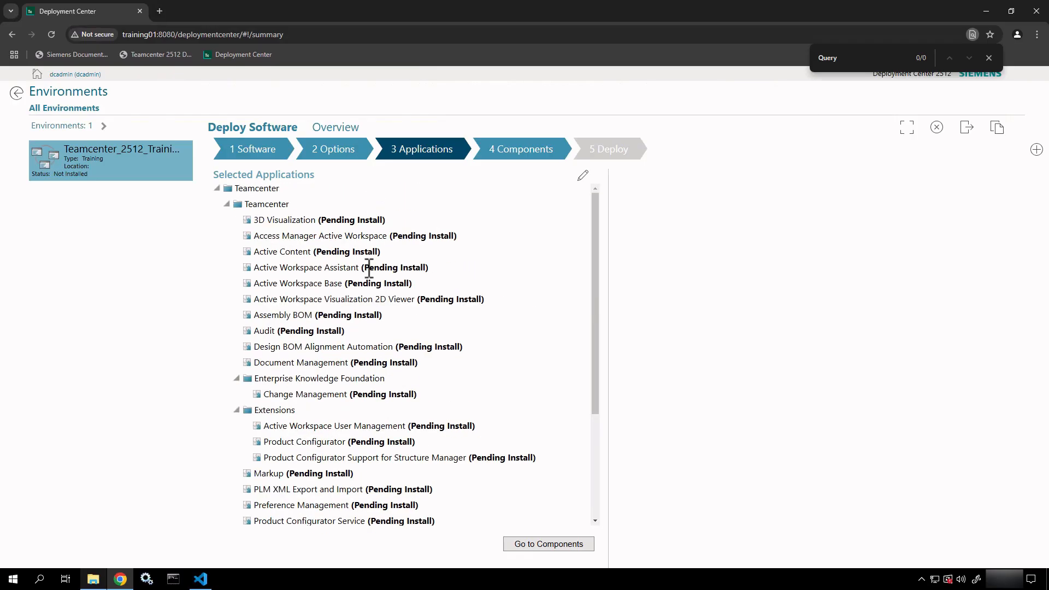
Reopen and browse the Available Applications list, then proceed to the Components step.
{"action": "left_click", "coordinate": [584, 174]}
{"action": "scroll", "coordinate": [742, 300], "scroll_direction": "down", "scroll_amount": 6}
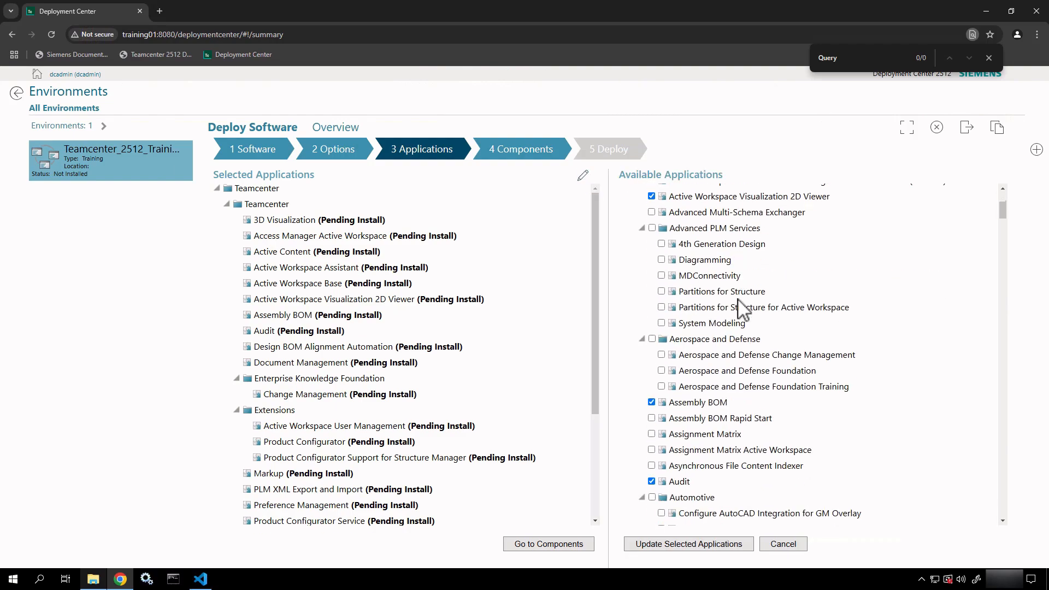
{"action": "scroll", "coordinate": [742, 308], "scroll_direction": "down", "scroll_amount": 3}
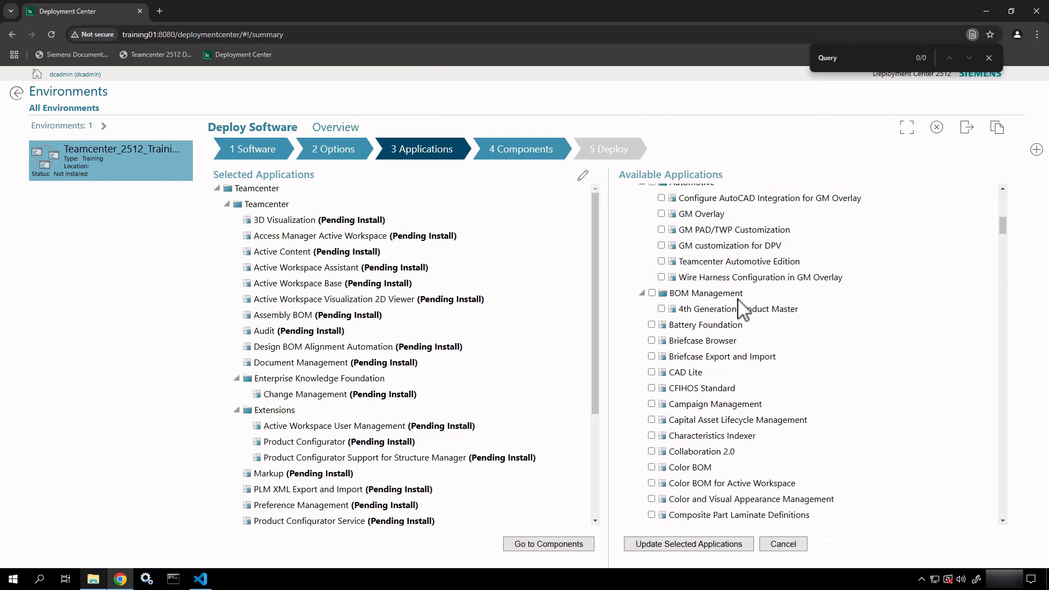
{"action": "scroll", "coordinate": [742, 308], "scroll_direction": "down", "scroll_amount": 6}
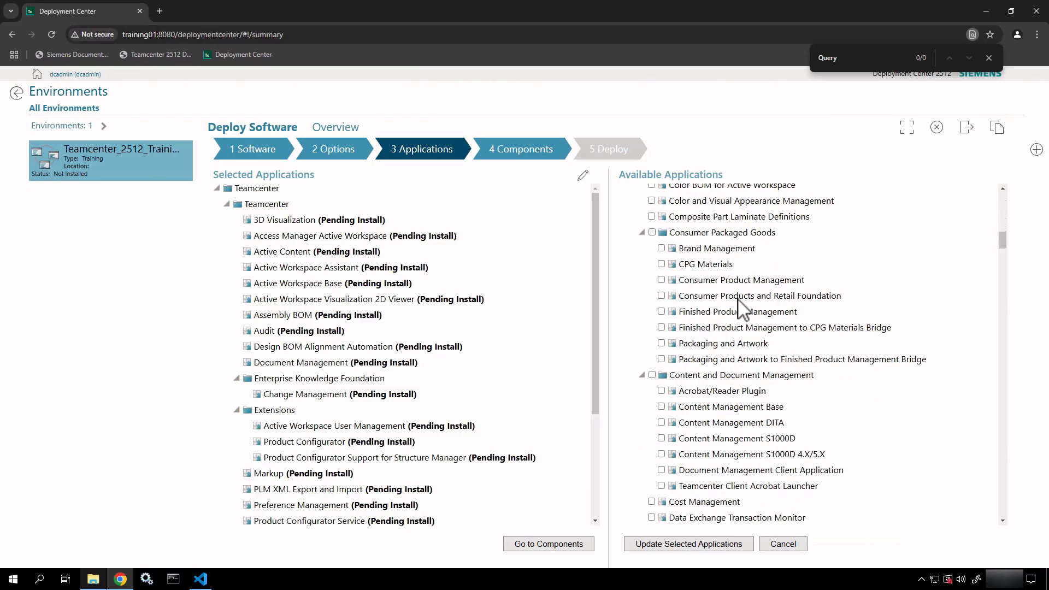
{"action": "scroll", "coordinate": [741, 309], "scroll_direction": "down", "scroll_amount": 20}
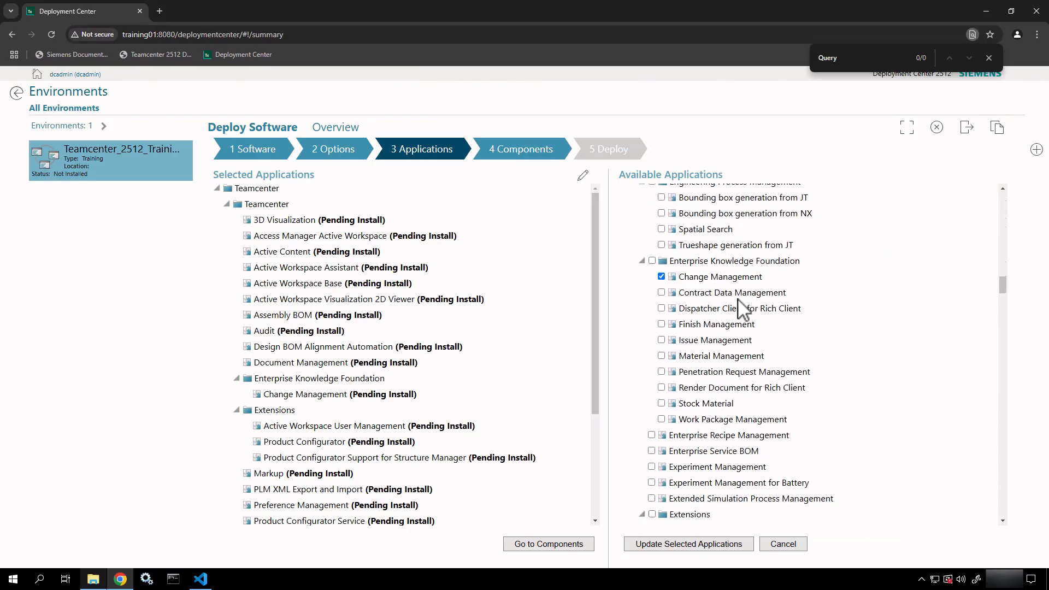
{"action": "scroll", "coordinate": [741, 308], "scroll_direction": "down", "scroll_amount": 20}
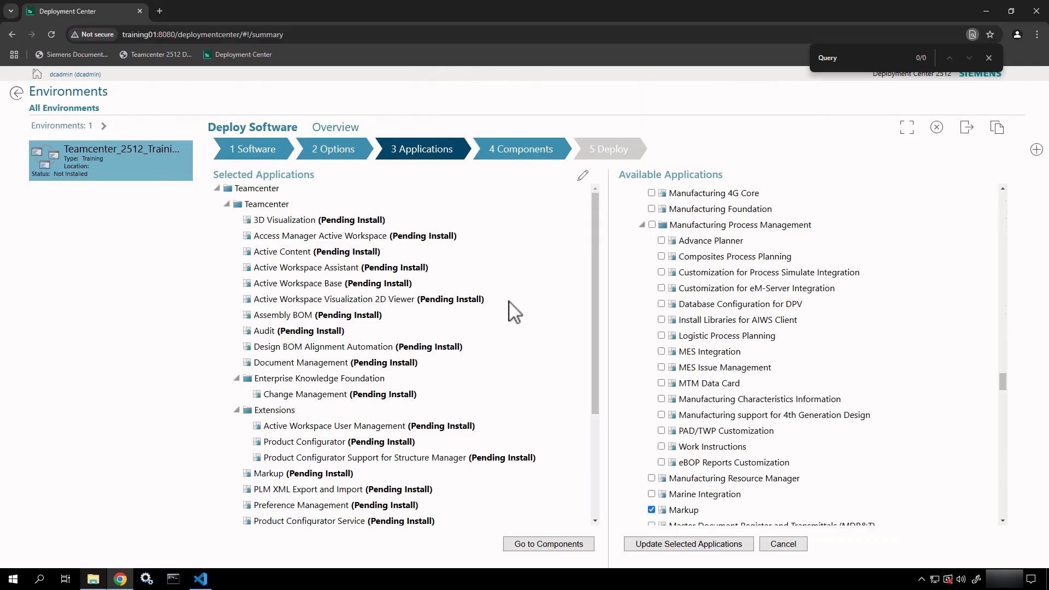
{"action": "left_click", "coordinate": [553, 546]}
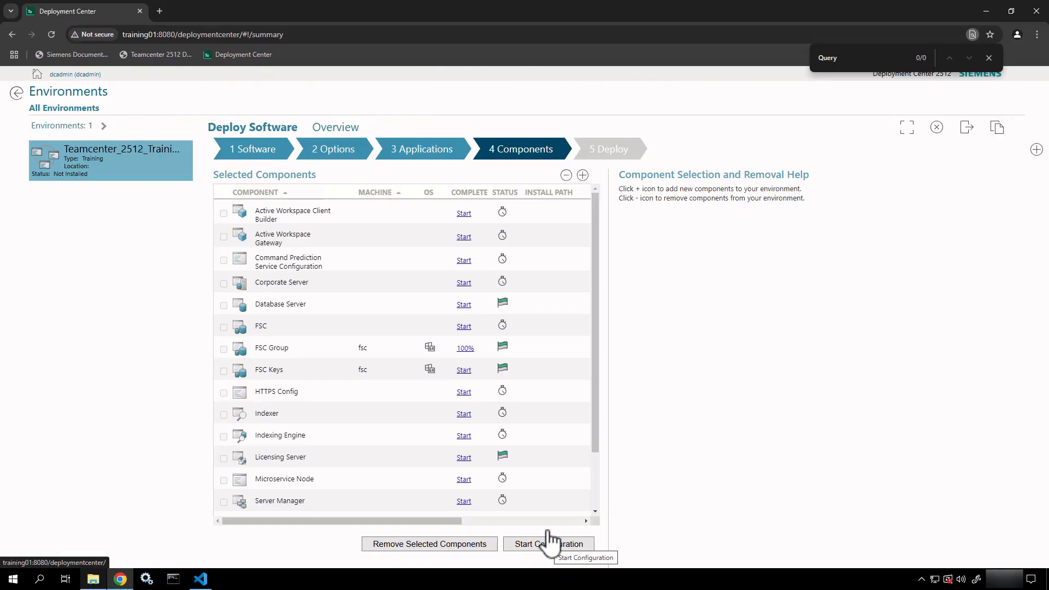
Inspect the Active Workspace Client Builder, Gateway, Corporate Server and FSC settings.
{"action": "left_click", "coordinate": [307, 220]}
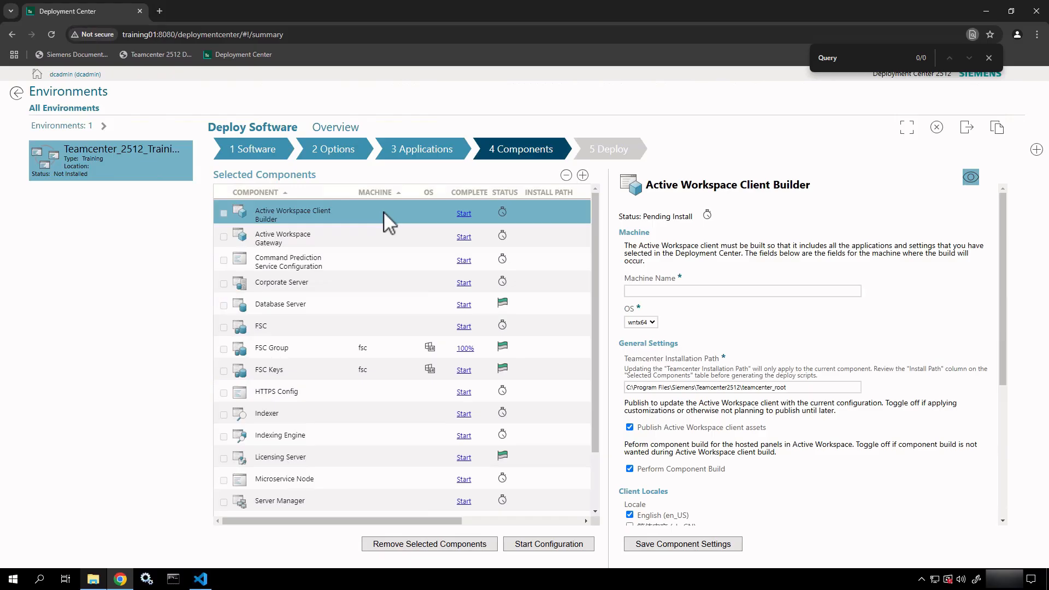
{"action": "left_click", "coordinate": [352, 239]}
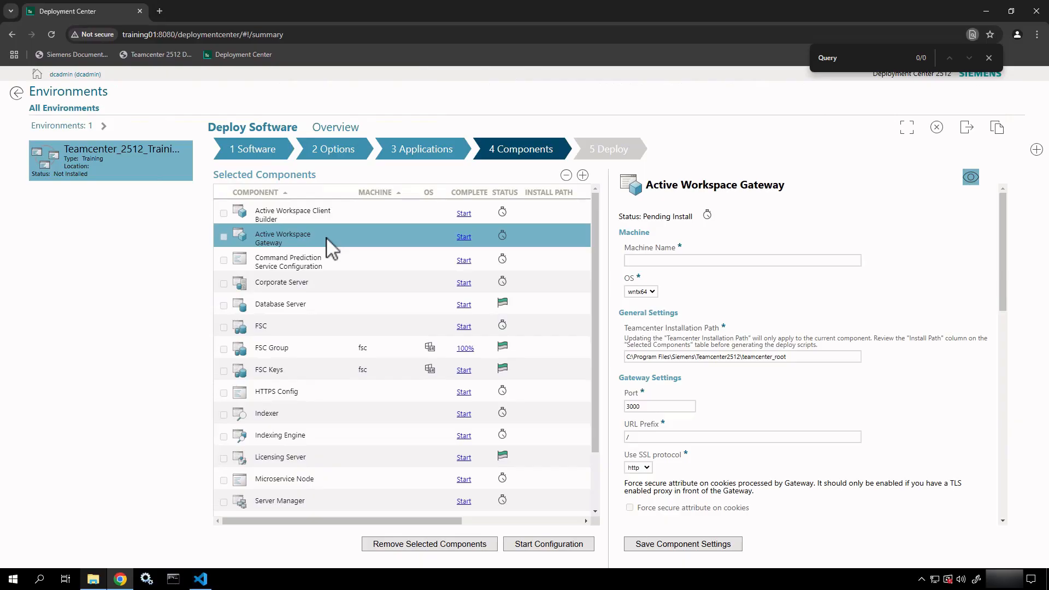
{"action": "left_click", "coordinate": [323, 287]}
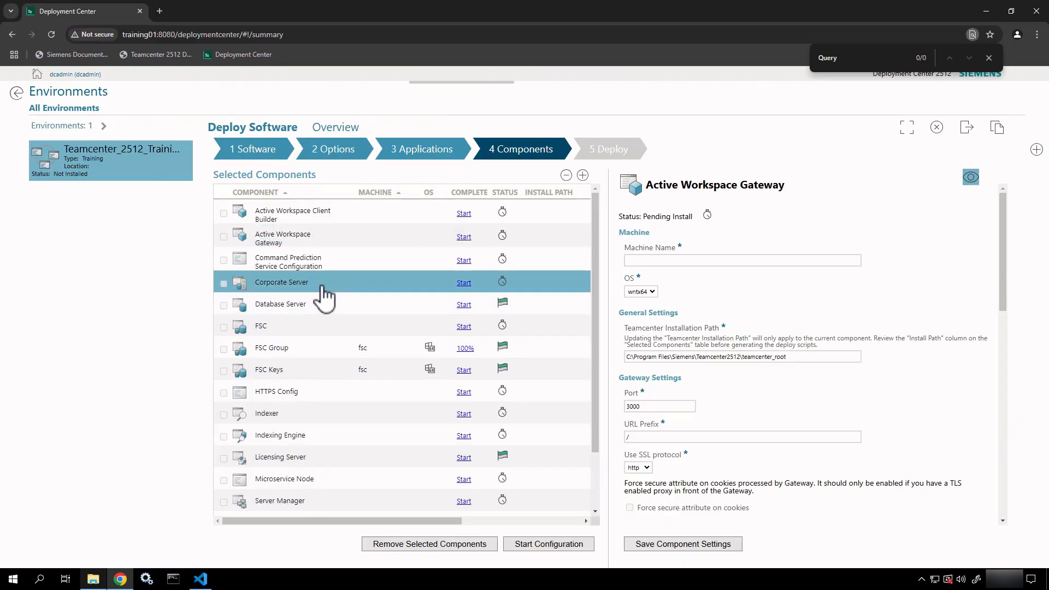
{"action": "scroll", "coordinate": [323, 296], "scroll_direction": "down", "scroll_amount": 1}
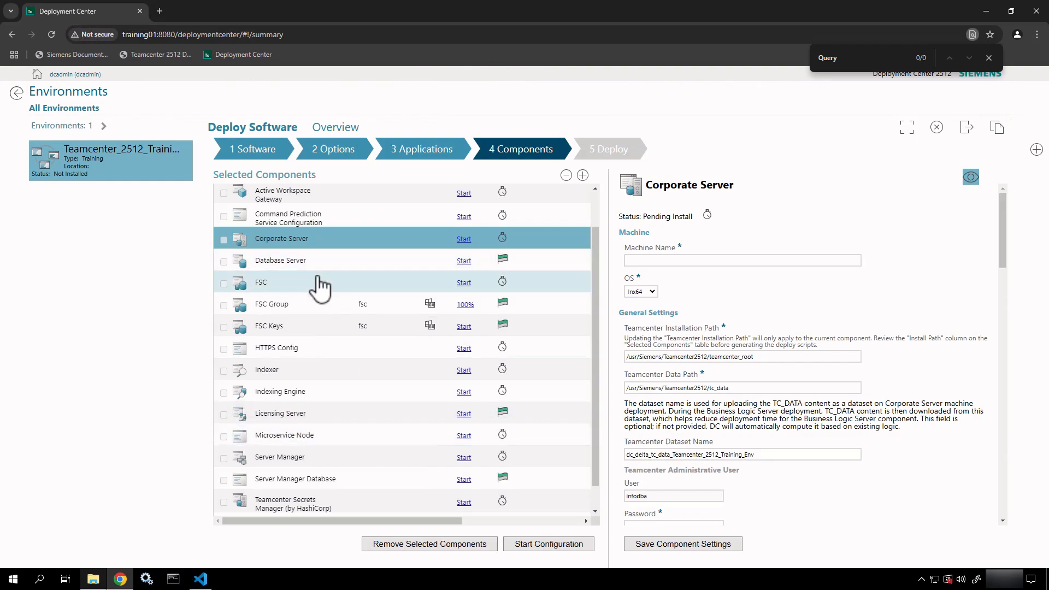
{"action": "left_click", "coordinate": [320, 283]}
Inspect the Indexer, Microservice Node, Server Manager and Teamcenter Web Tier settings.
{"action": "scroll", "coordinate": [320, 286], "scroll_direction": "down", "scroll_amount": 1}
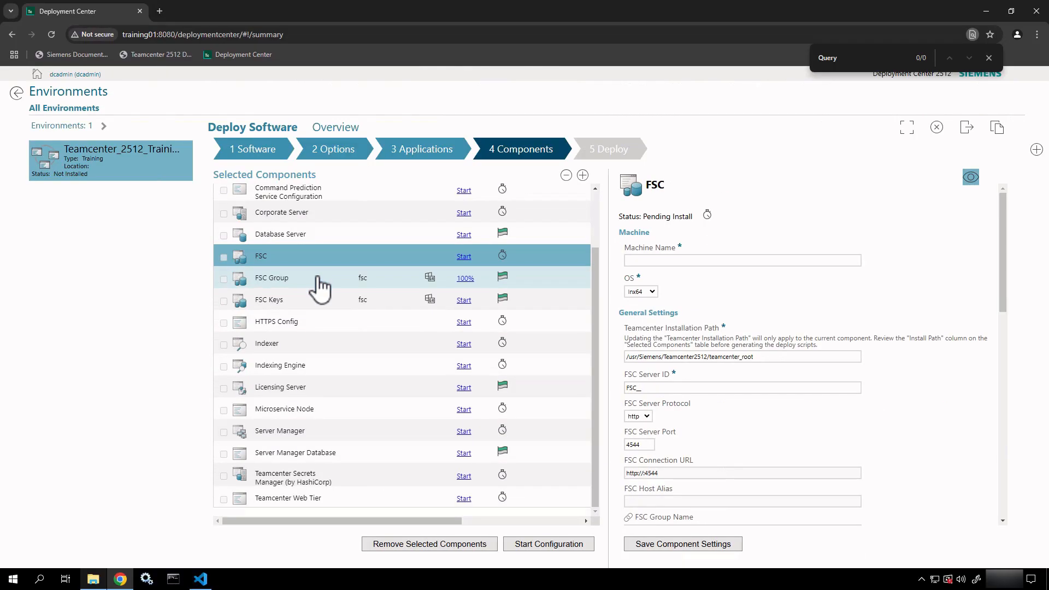
{"action": "left_click", "coordinate": [322, 348]}
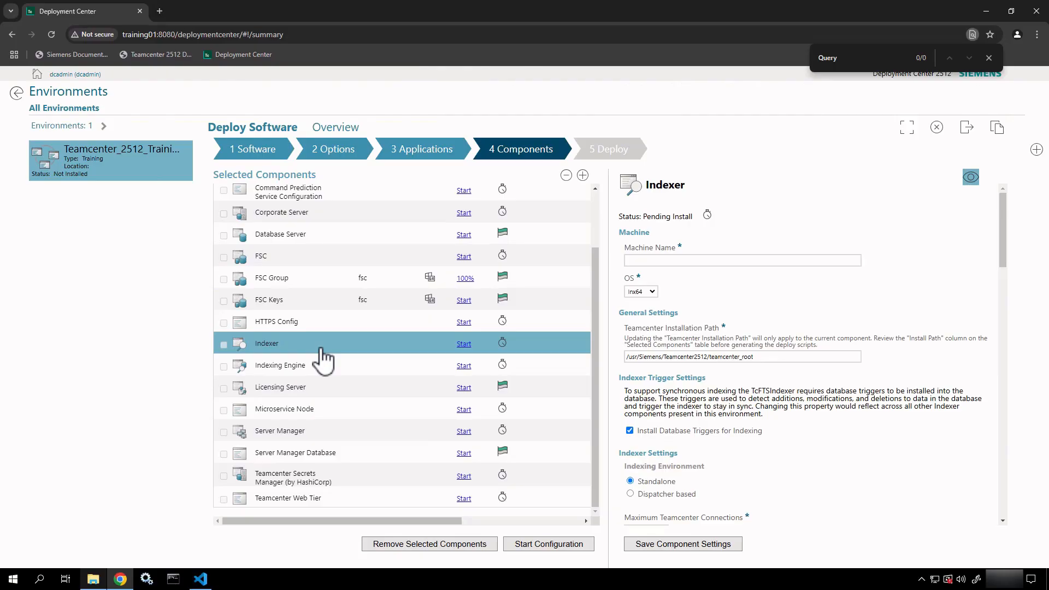
{"action": "left_click", "coordinate": [312, 415]}
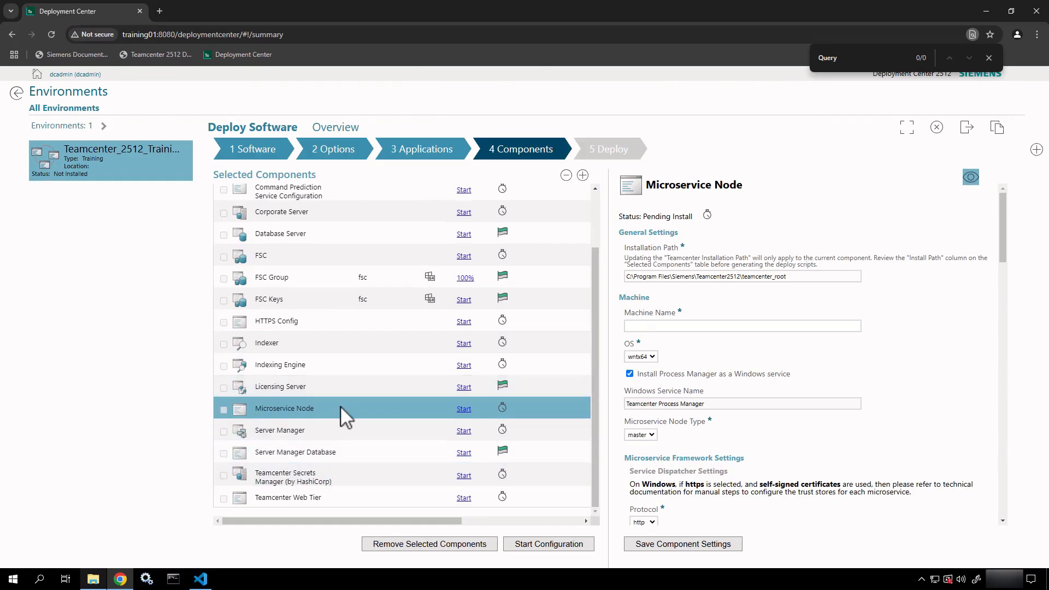
{"action": "left_click", "coordinate": [351, 434]}
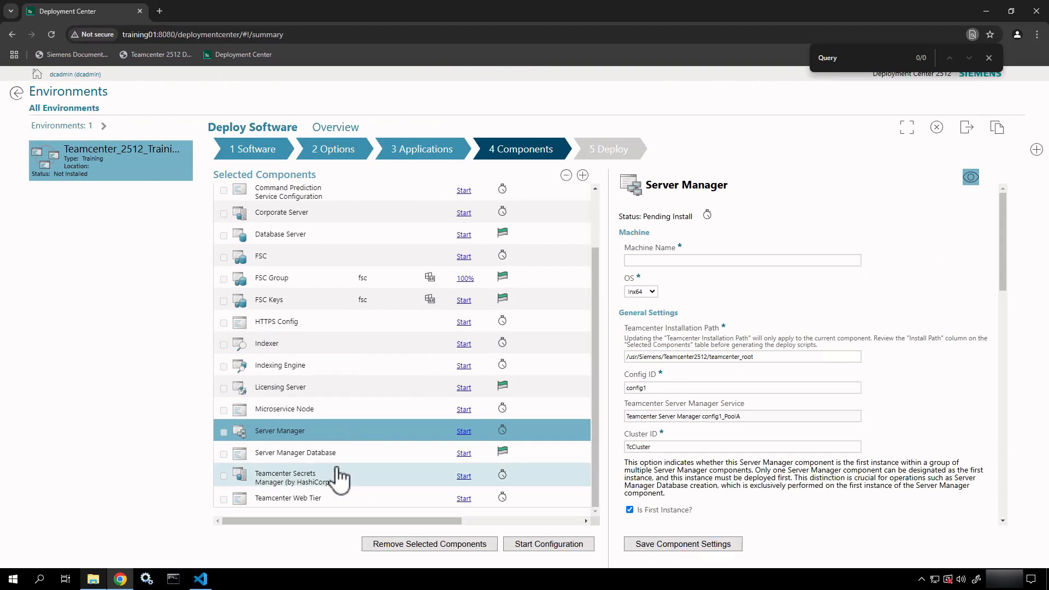
{"action": "left_click", "coordinate": [337, 500]}
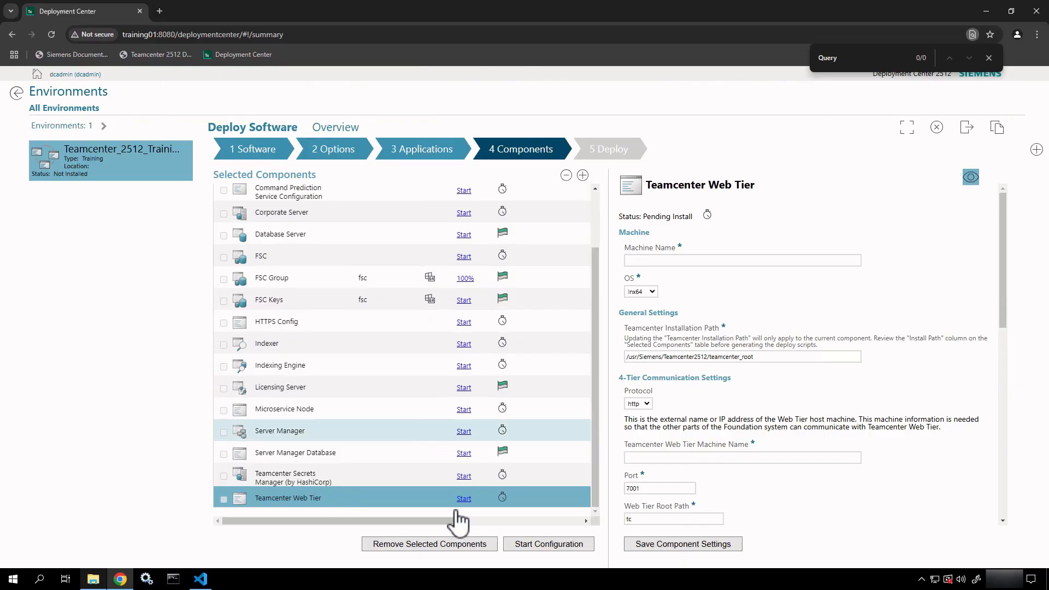
{"action": "scroll", "coordinate": [369, 376], "scroll_direction": "up", "scroll_amount": 2}
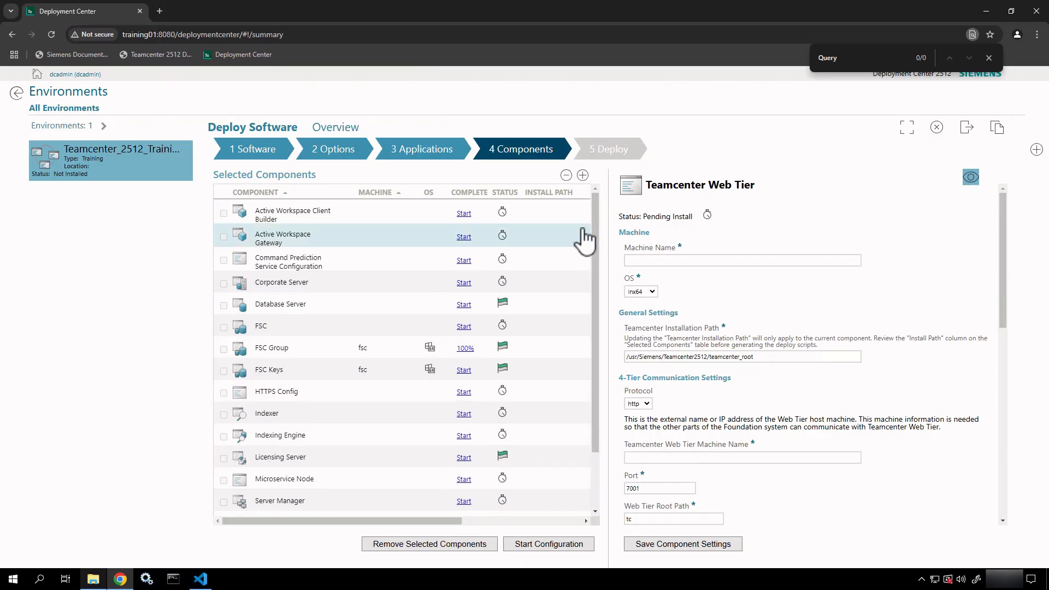
{"action": "scroll", "coordinate": [394, 276], "scroll_direction": "down", "scroll_amount": 2}
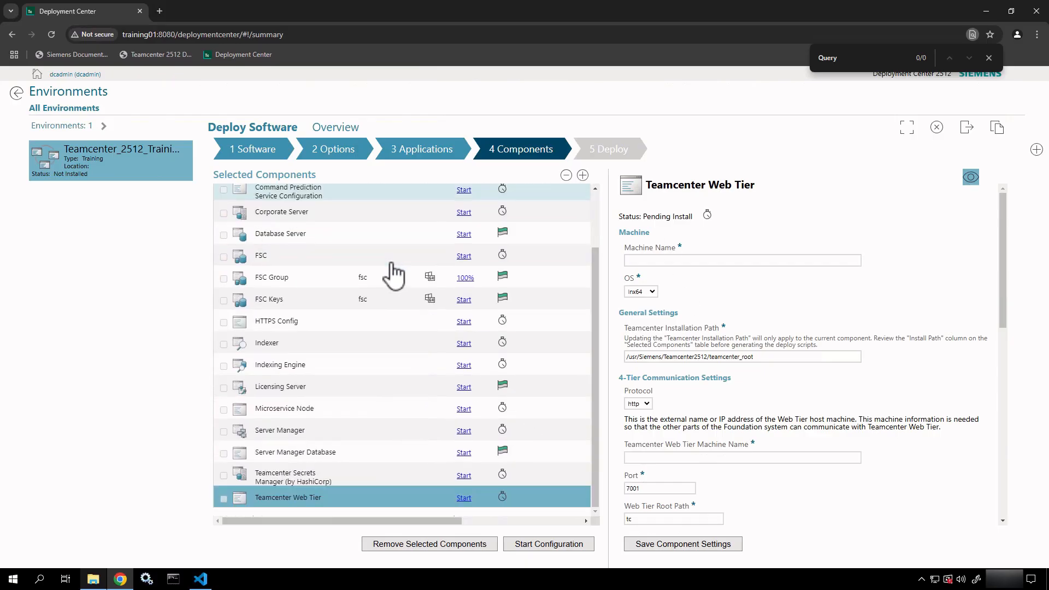
{"action": "scroll", "coordinate": [393, 276], "scroll_direction": "up", "scroll_amount": 3}
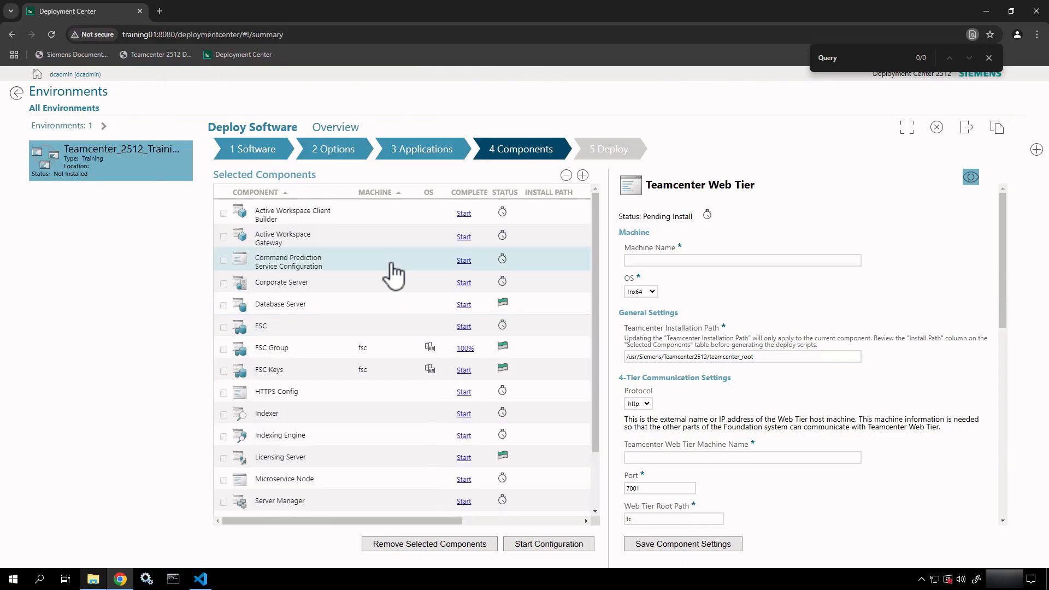